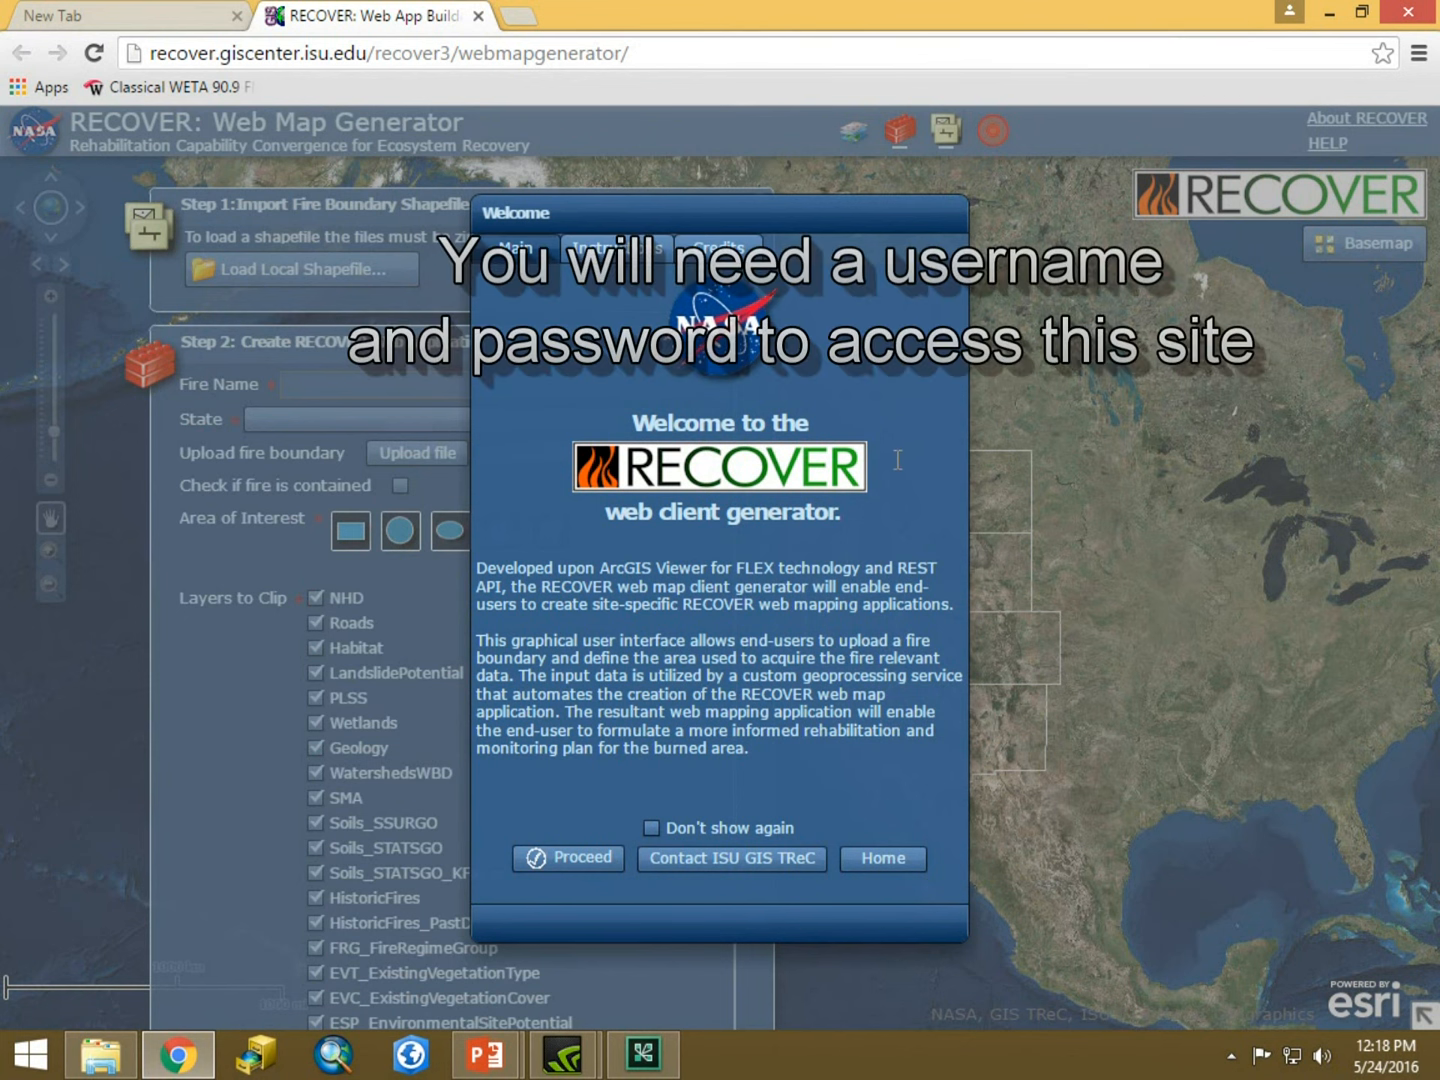
# Dismiss the welcome dialog and import the local shapefile Webinar.zip as the fire boundary.
pyautogui.click(560, 859)
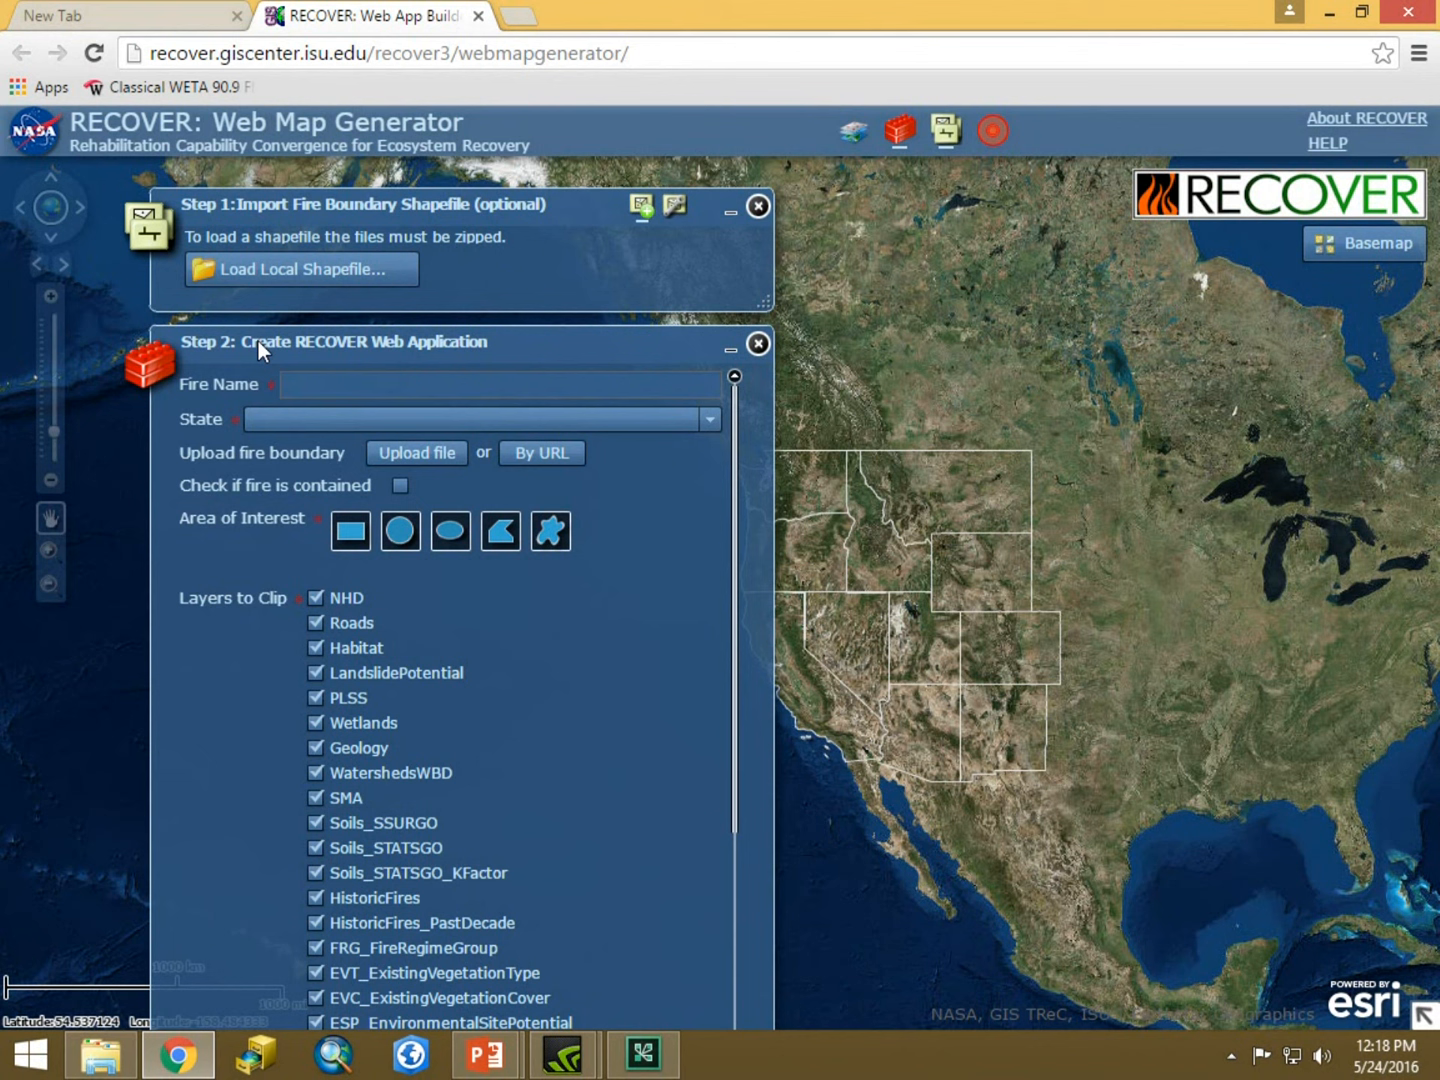
pyautogui.click(275, 268)
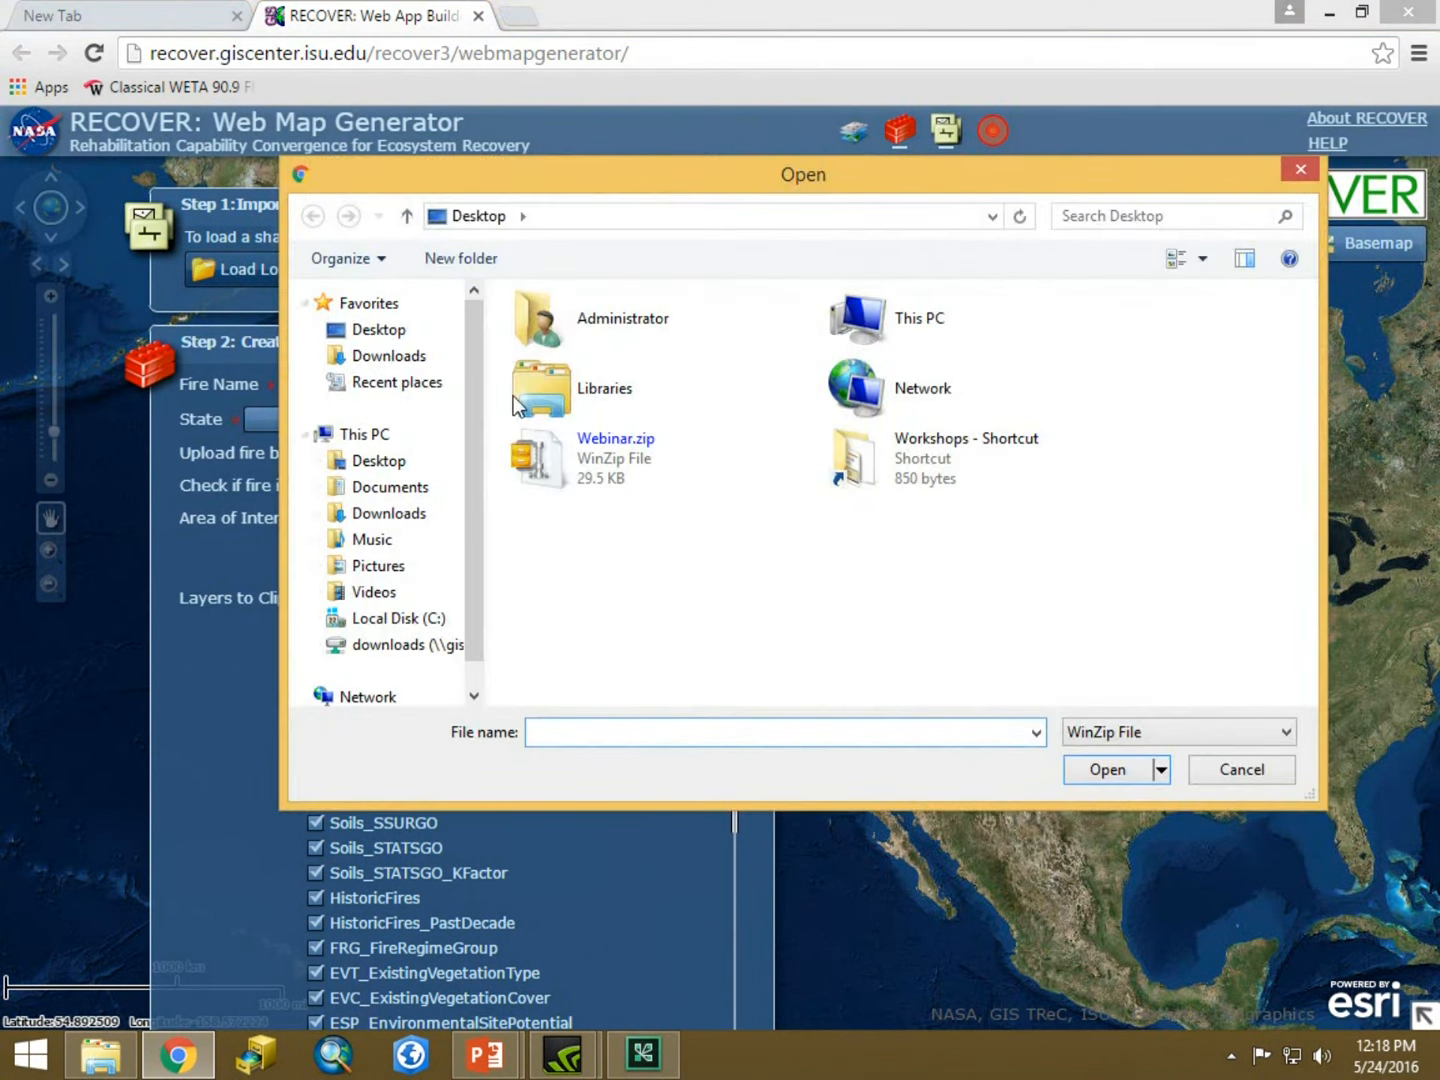
pyautogui.click(622, 455)
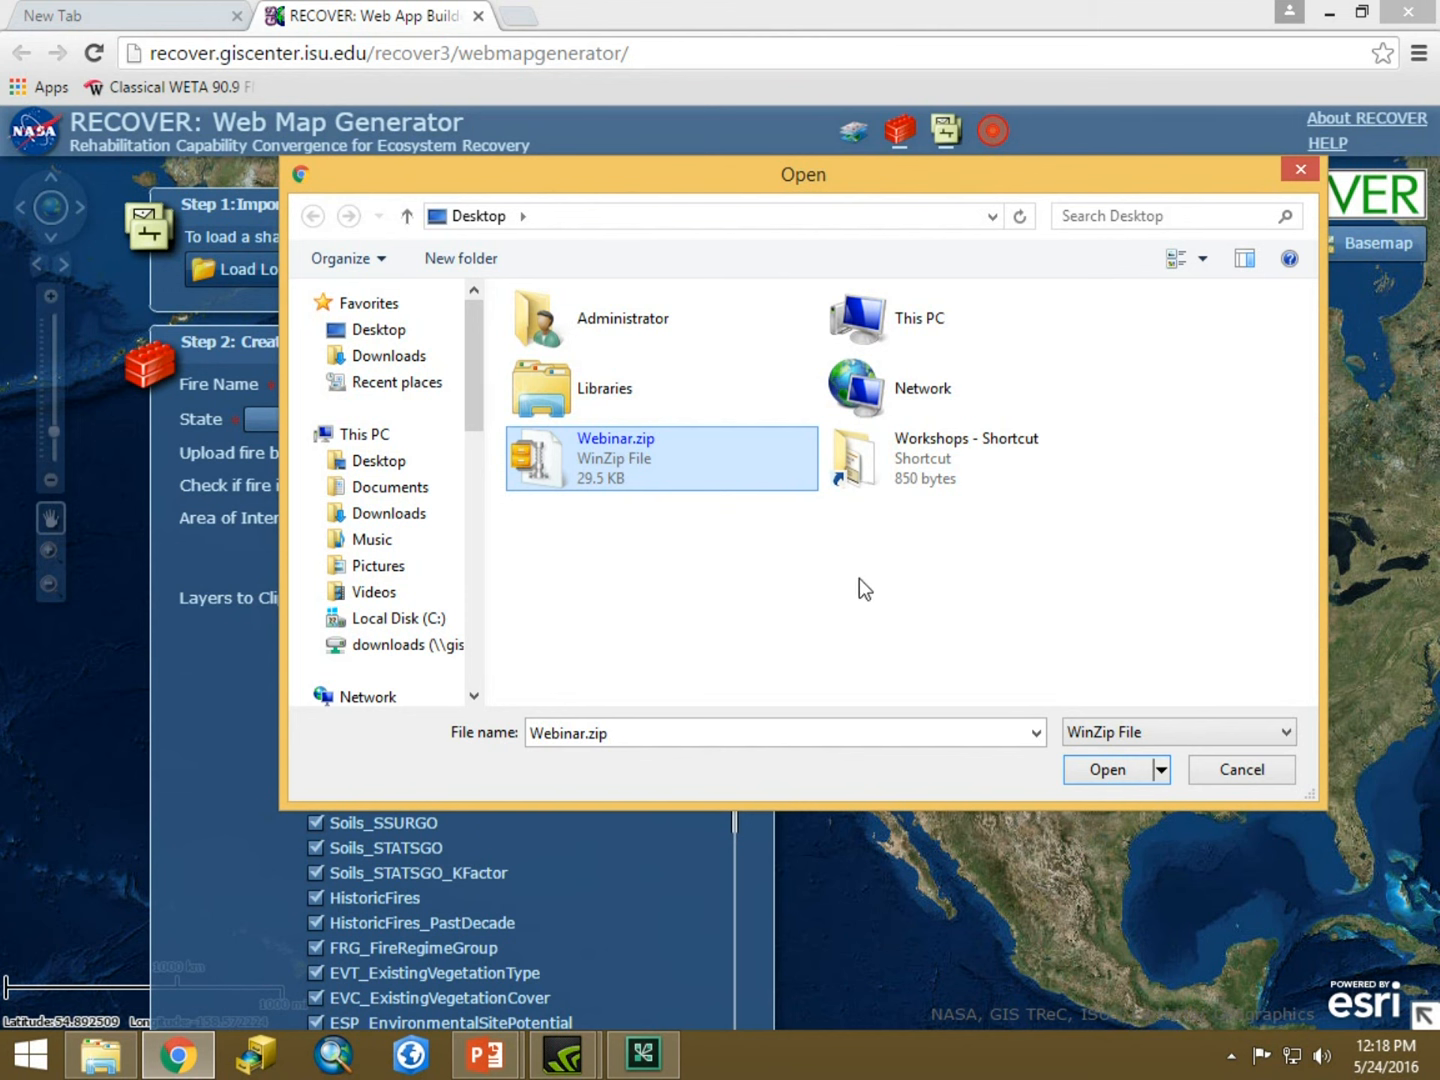
pyautogui.click(1108, 769)
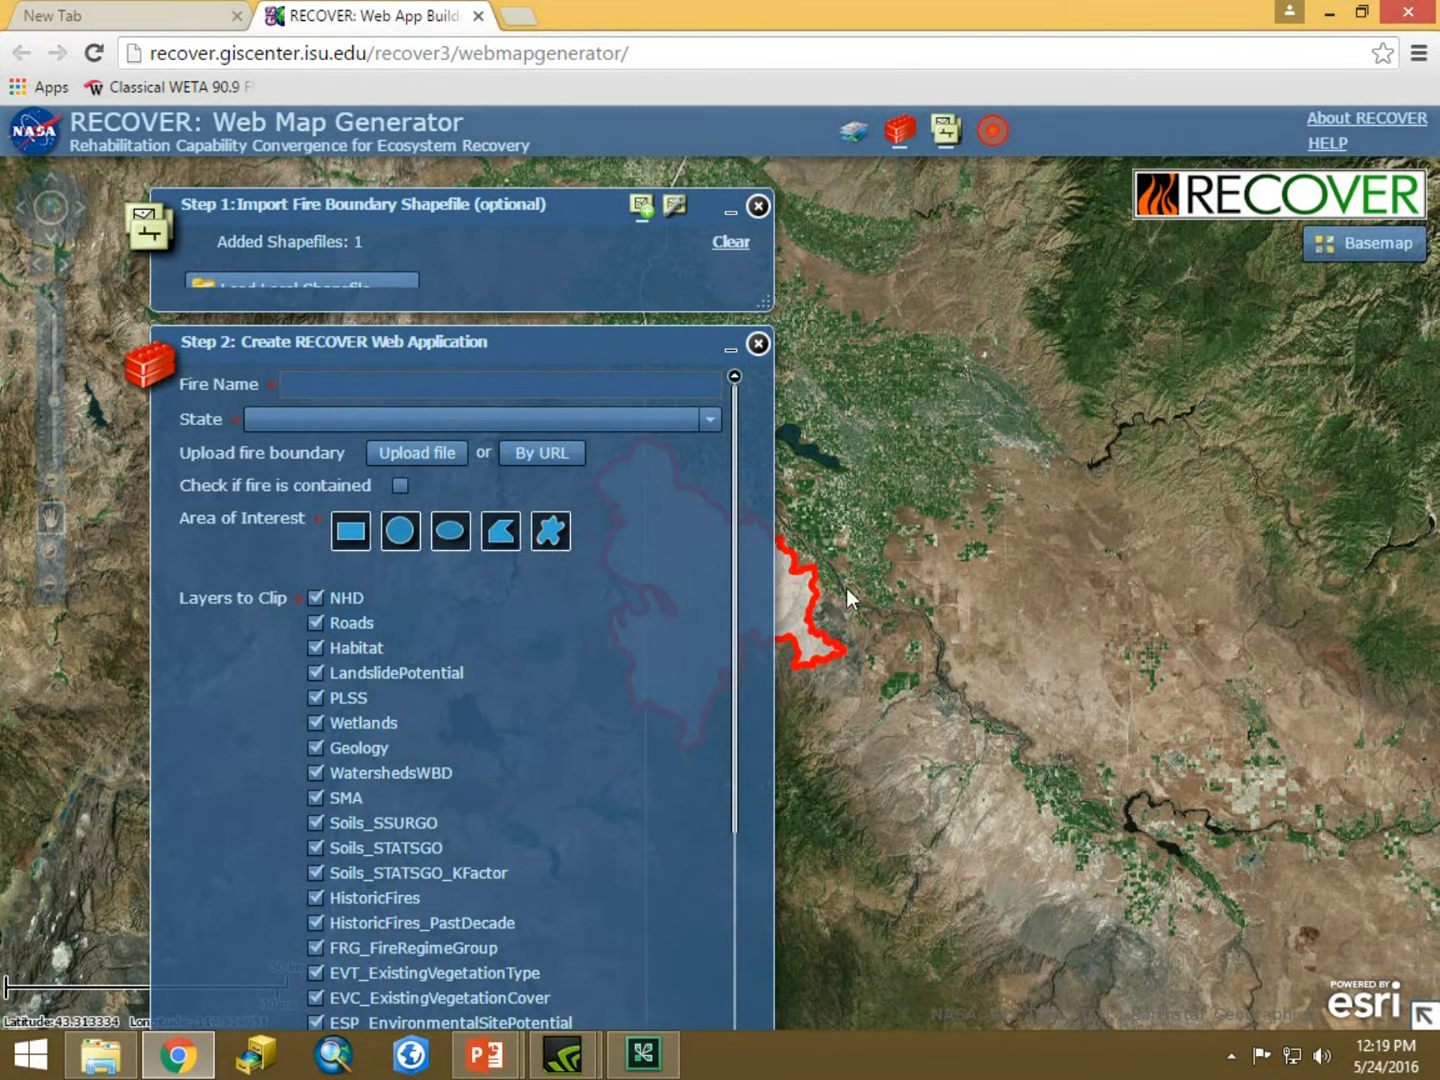
# Enter Webinar as the fire name and choose ID as the state.
pyautogui.moveTo(877, 522); pyautogui.dragTo(1285, 540)
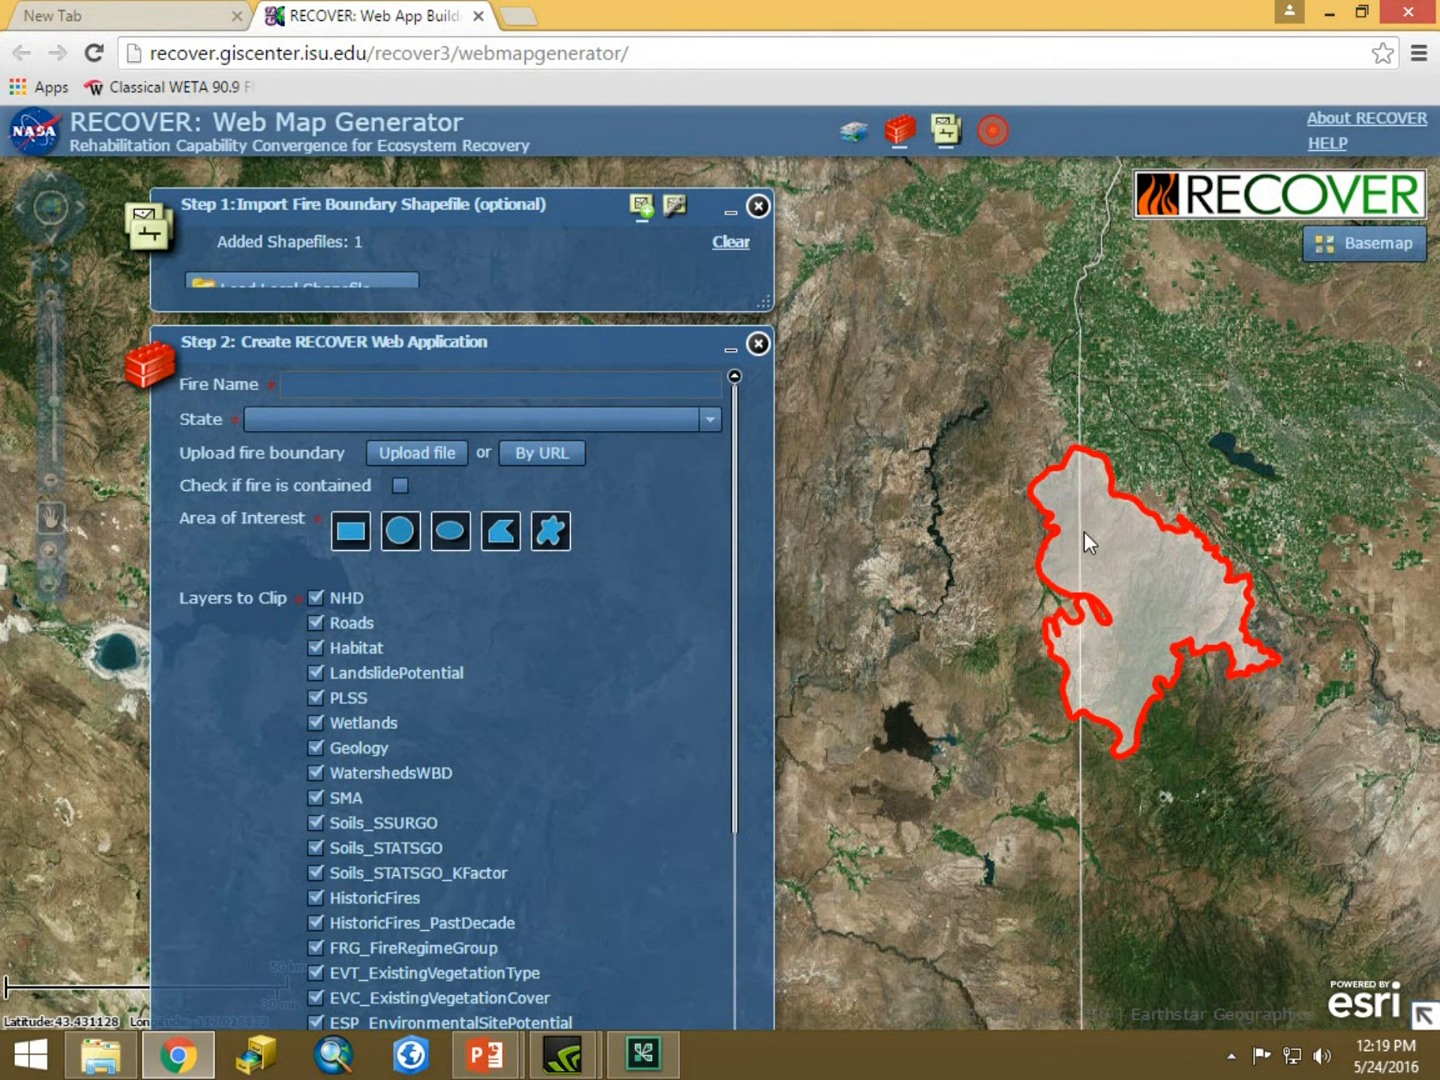
pyautogui.click(419, 390)
pyautogui.write('Webinar')
pyautogui.click(711, 419)
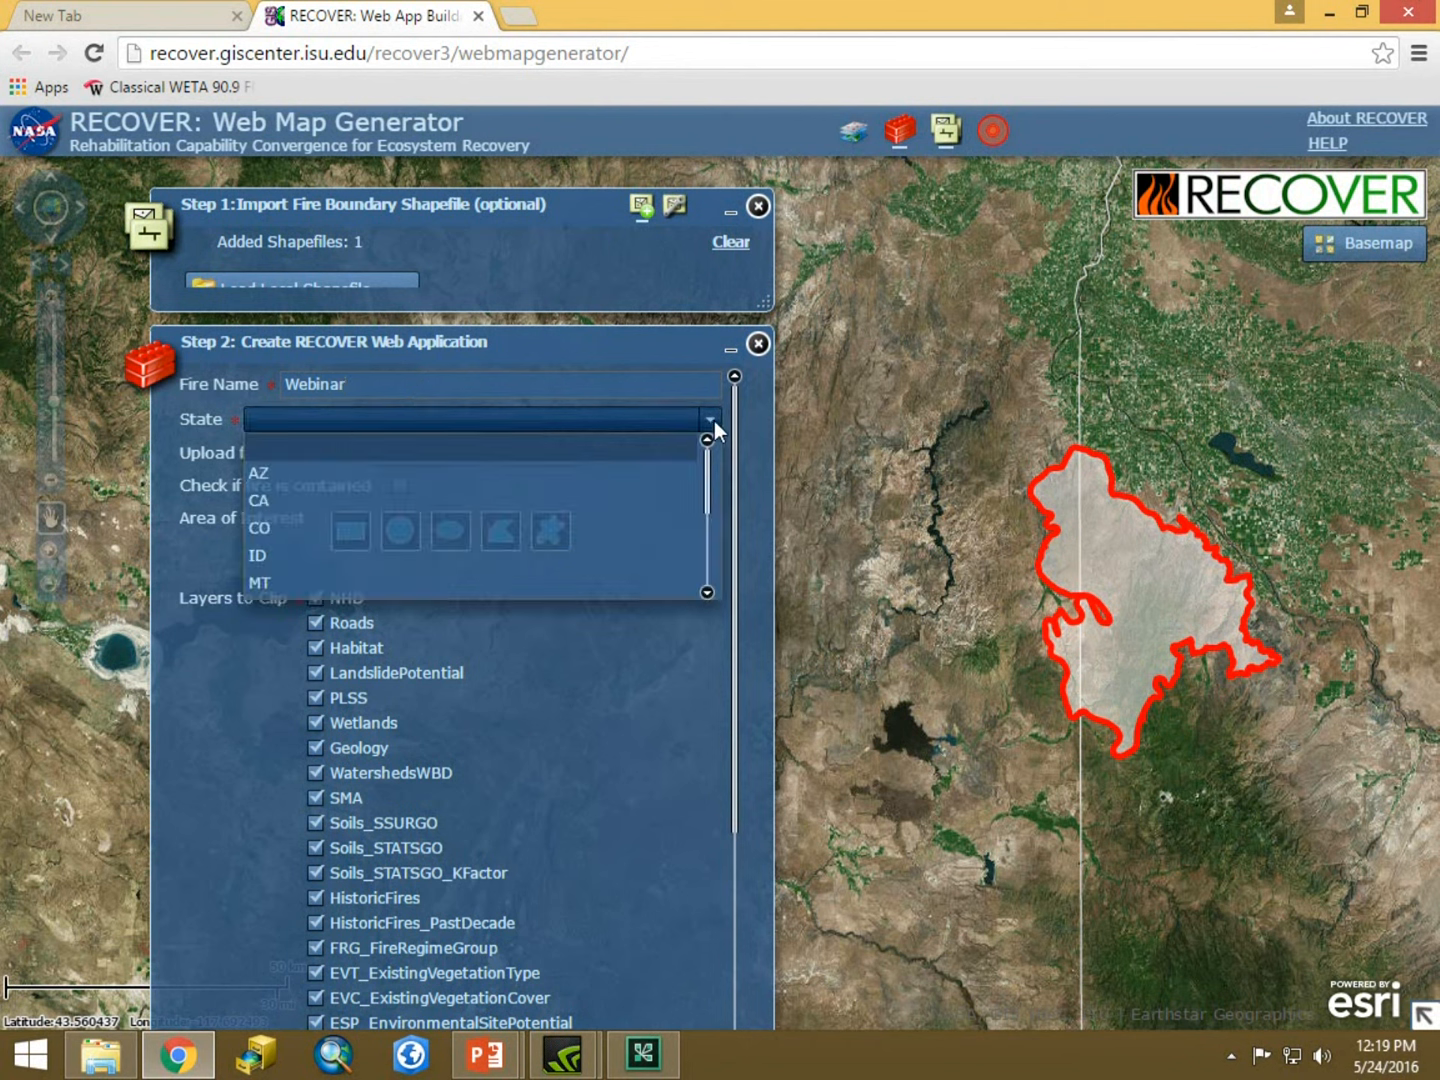
pyautogui.click(275, 556)
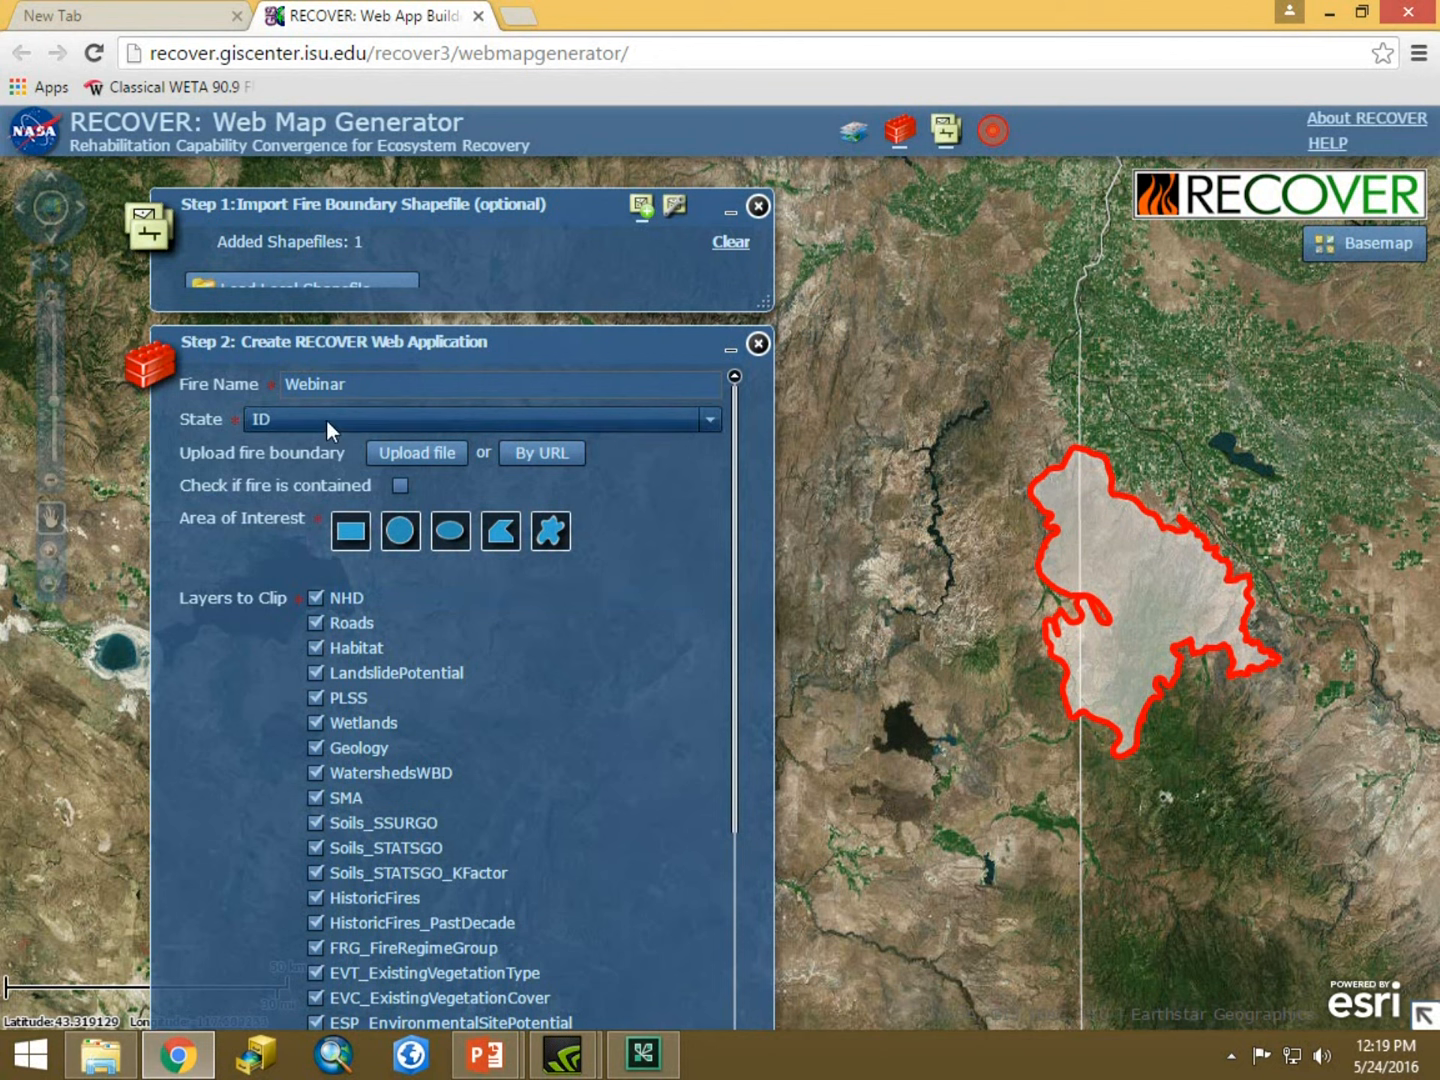
# Upload Webinar.zip as the fire boundary for the web application.
pyautogui.click(416, 452)
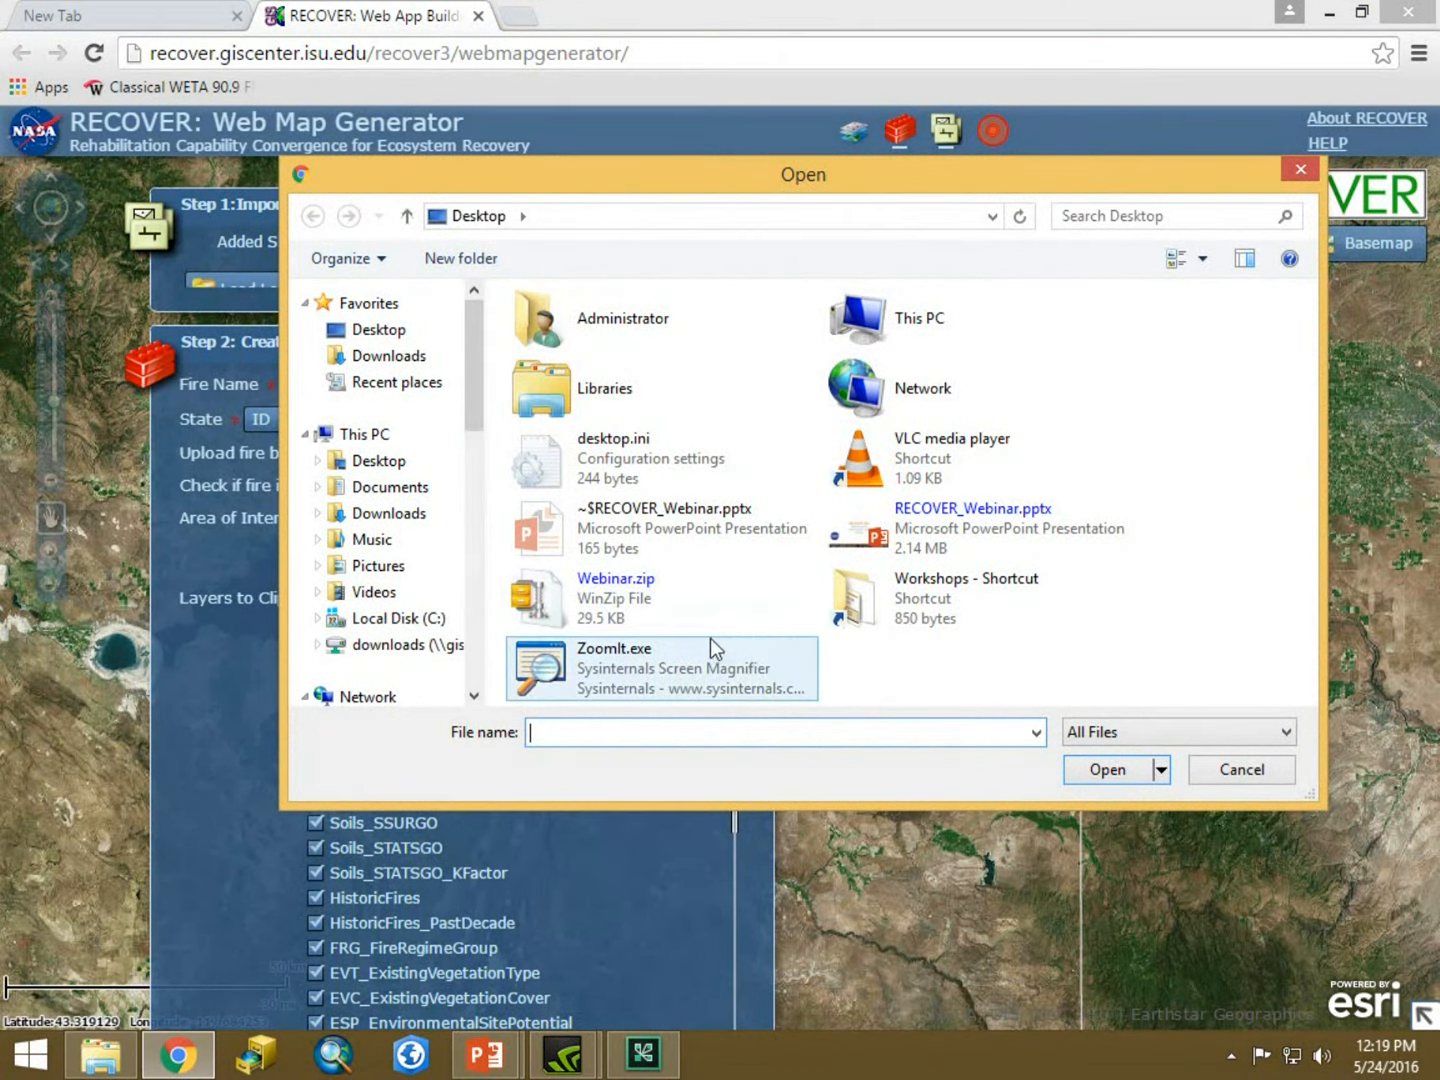
pyautogui.click(590, 599)
pyautogui.click(1105, 770)
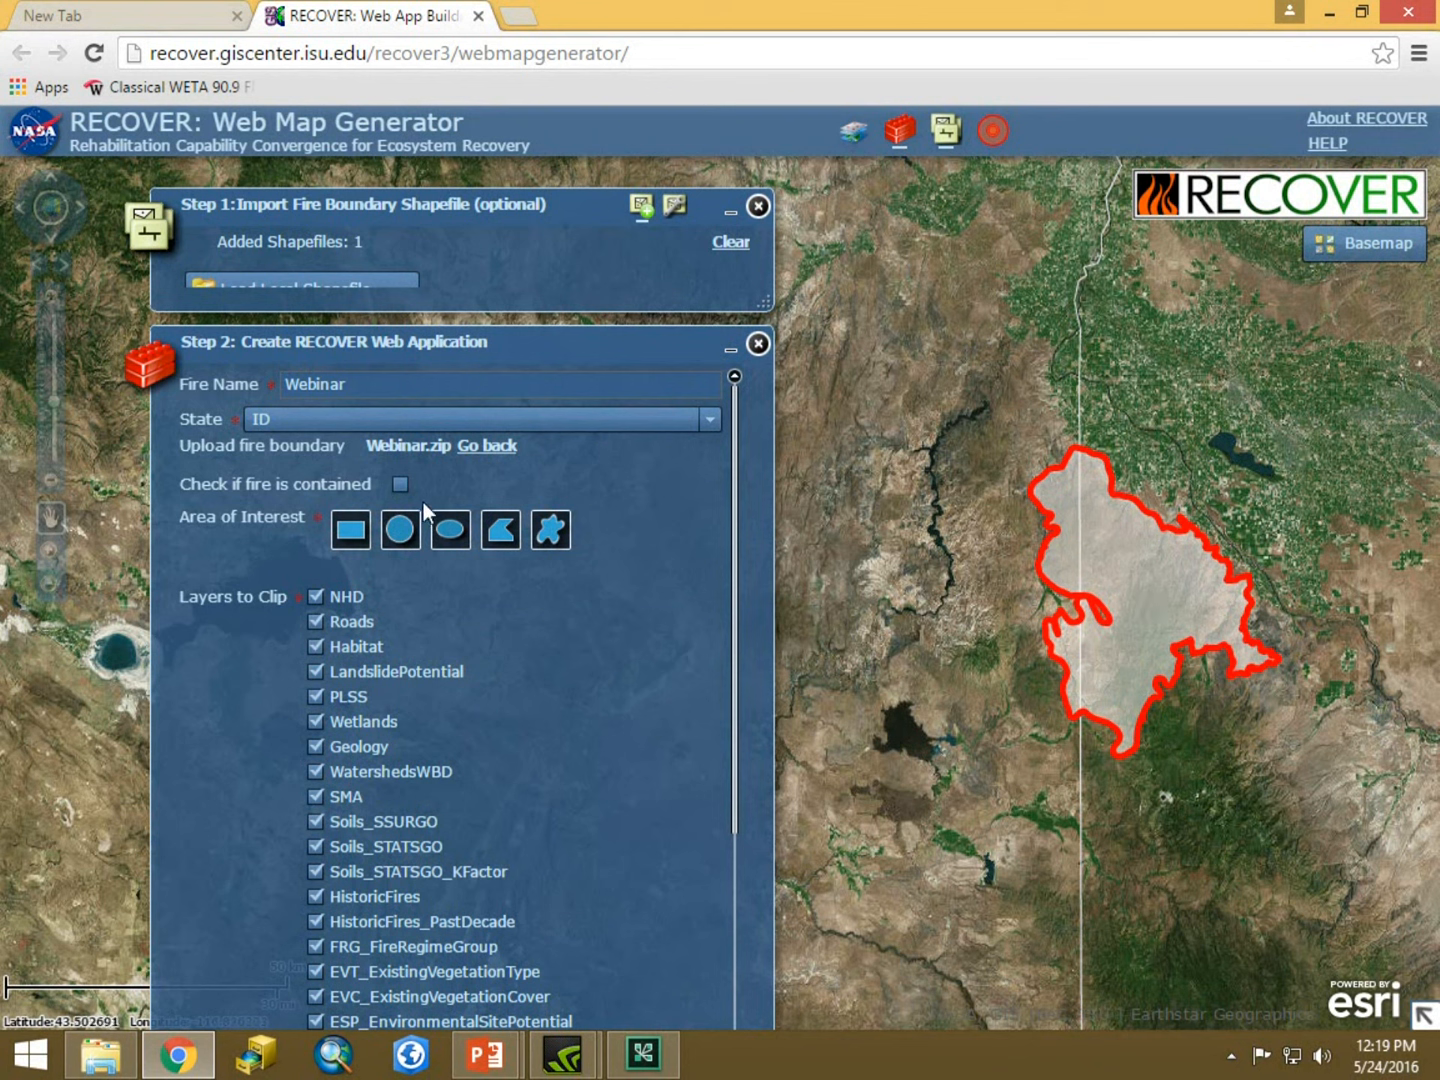
# Draw a rectangular area of interest on the map enclosing the whole fire perimeter.
pyautogui.click(350, 531)
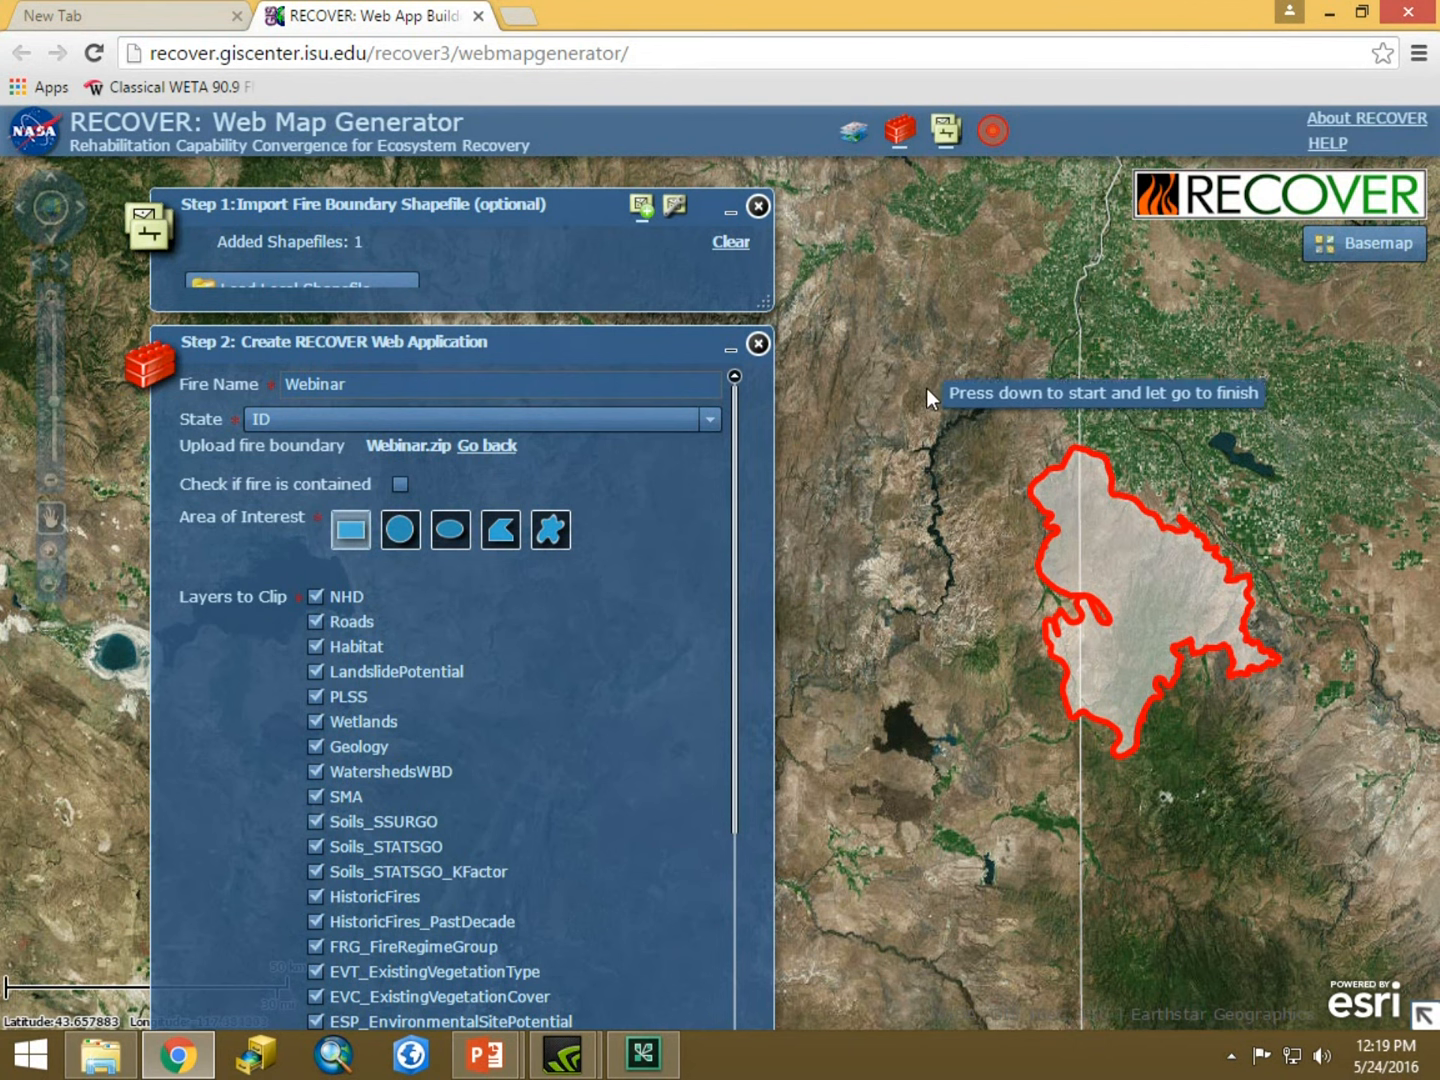
pyautogui.moveTo(943, 374)
pyautogui.mouseDown()
pyautogui.moveTo(989, 482)
pyautogui.moveTo(1153, 659)
pyautogui.moveTo(1354, 795)
pyautogui.mouseUp()
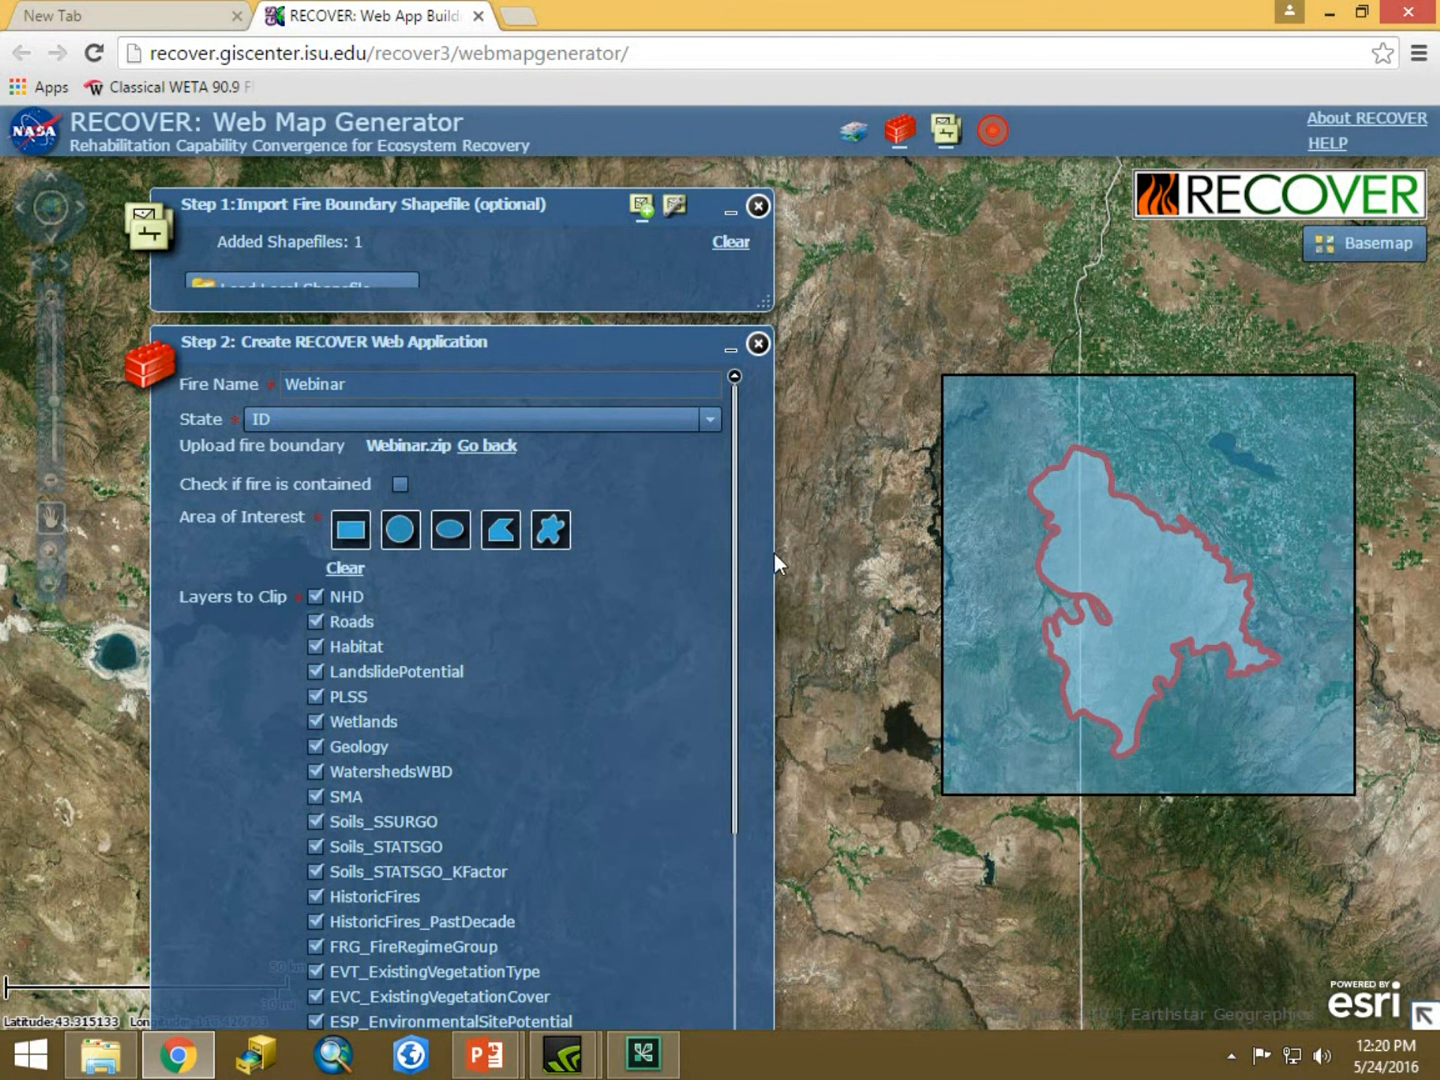
# Fill in the contact e-mail address and submit the RECOVER web application request.
pyautogui.moveTo(733, 522); pyautogui.dragTo(754, 652)
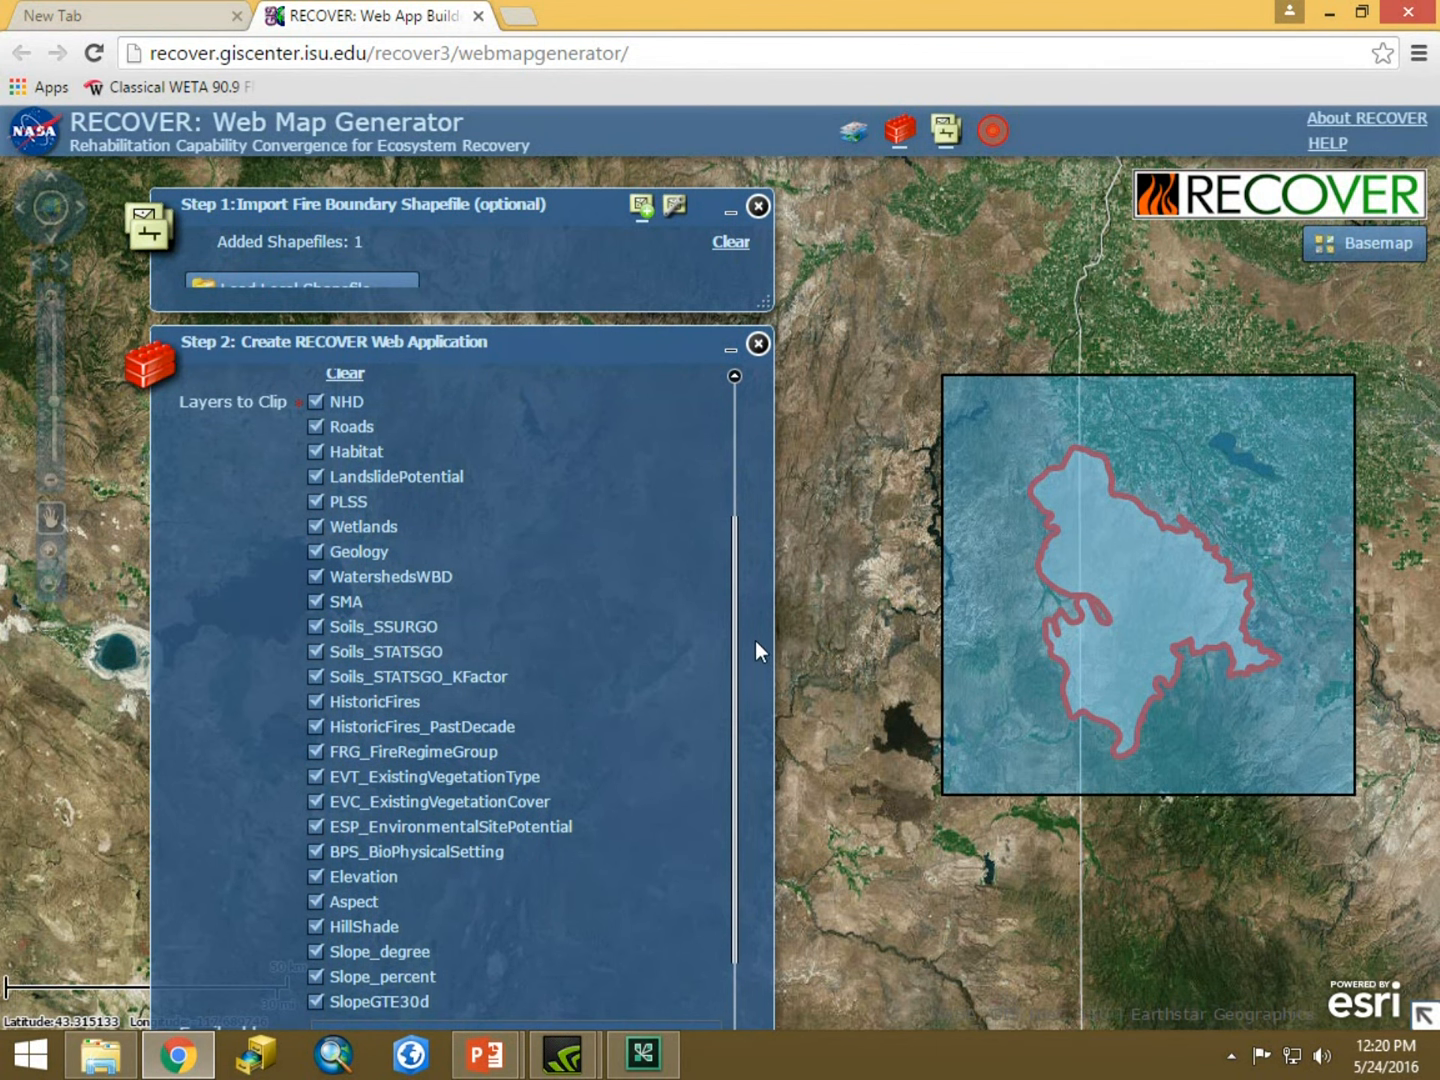
pyautogui.moveTo(548, 342); pyautogui.dragTo(603, 199)
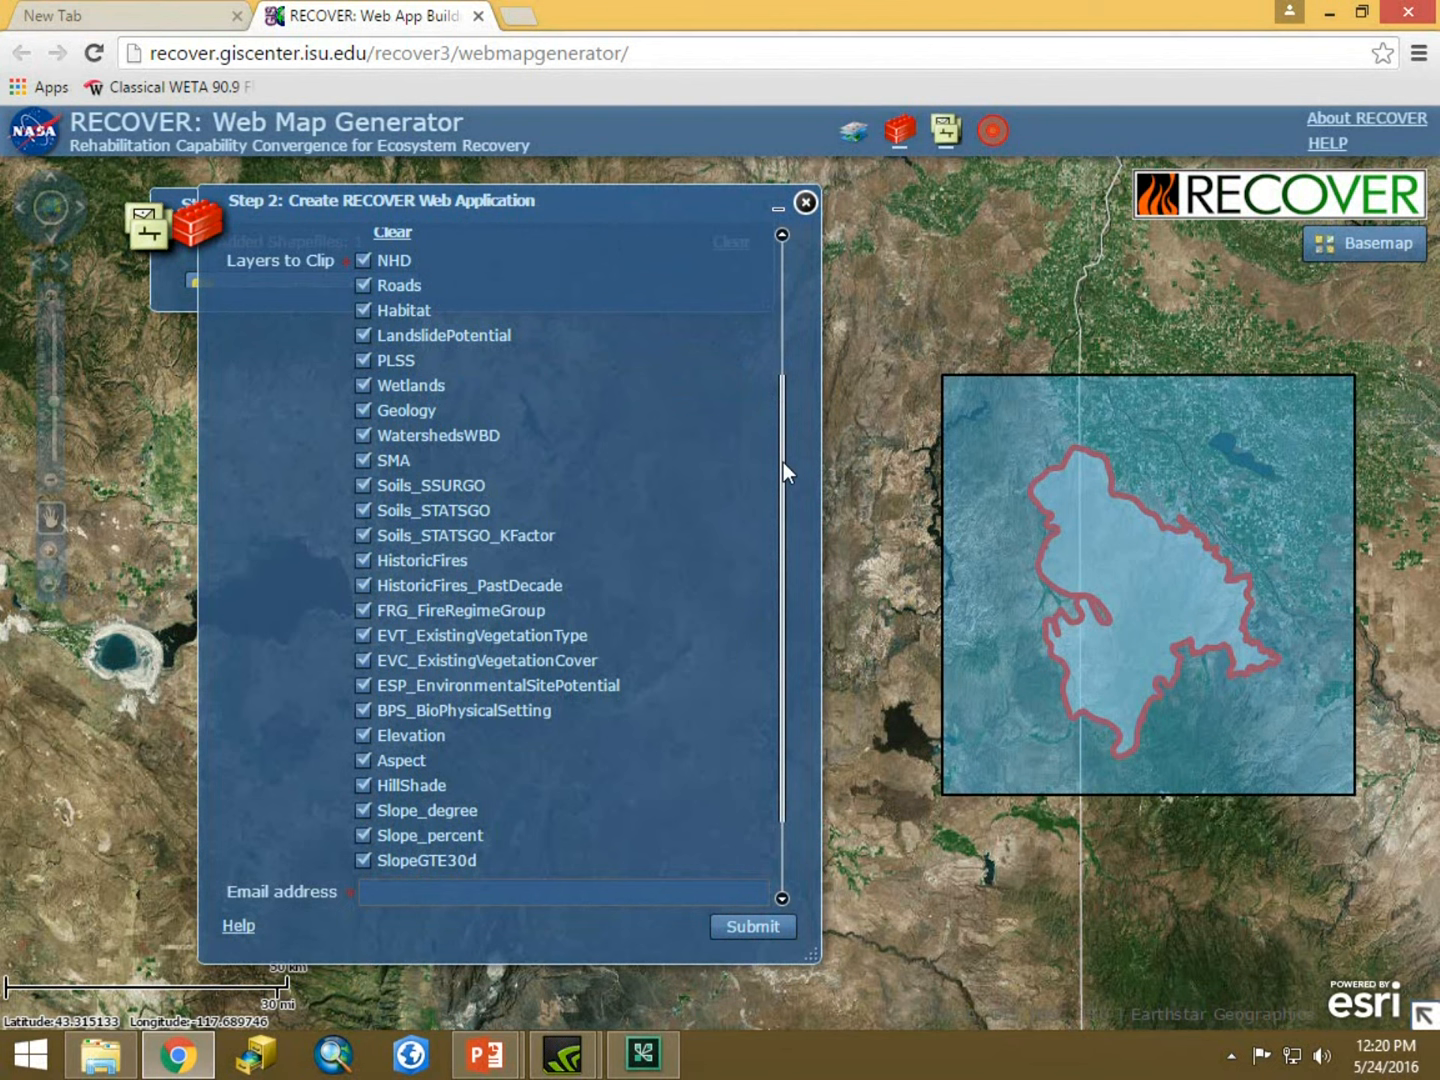
pyautogui.scroll(-2, 784, 467)
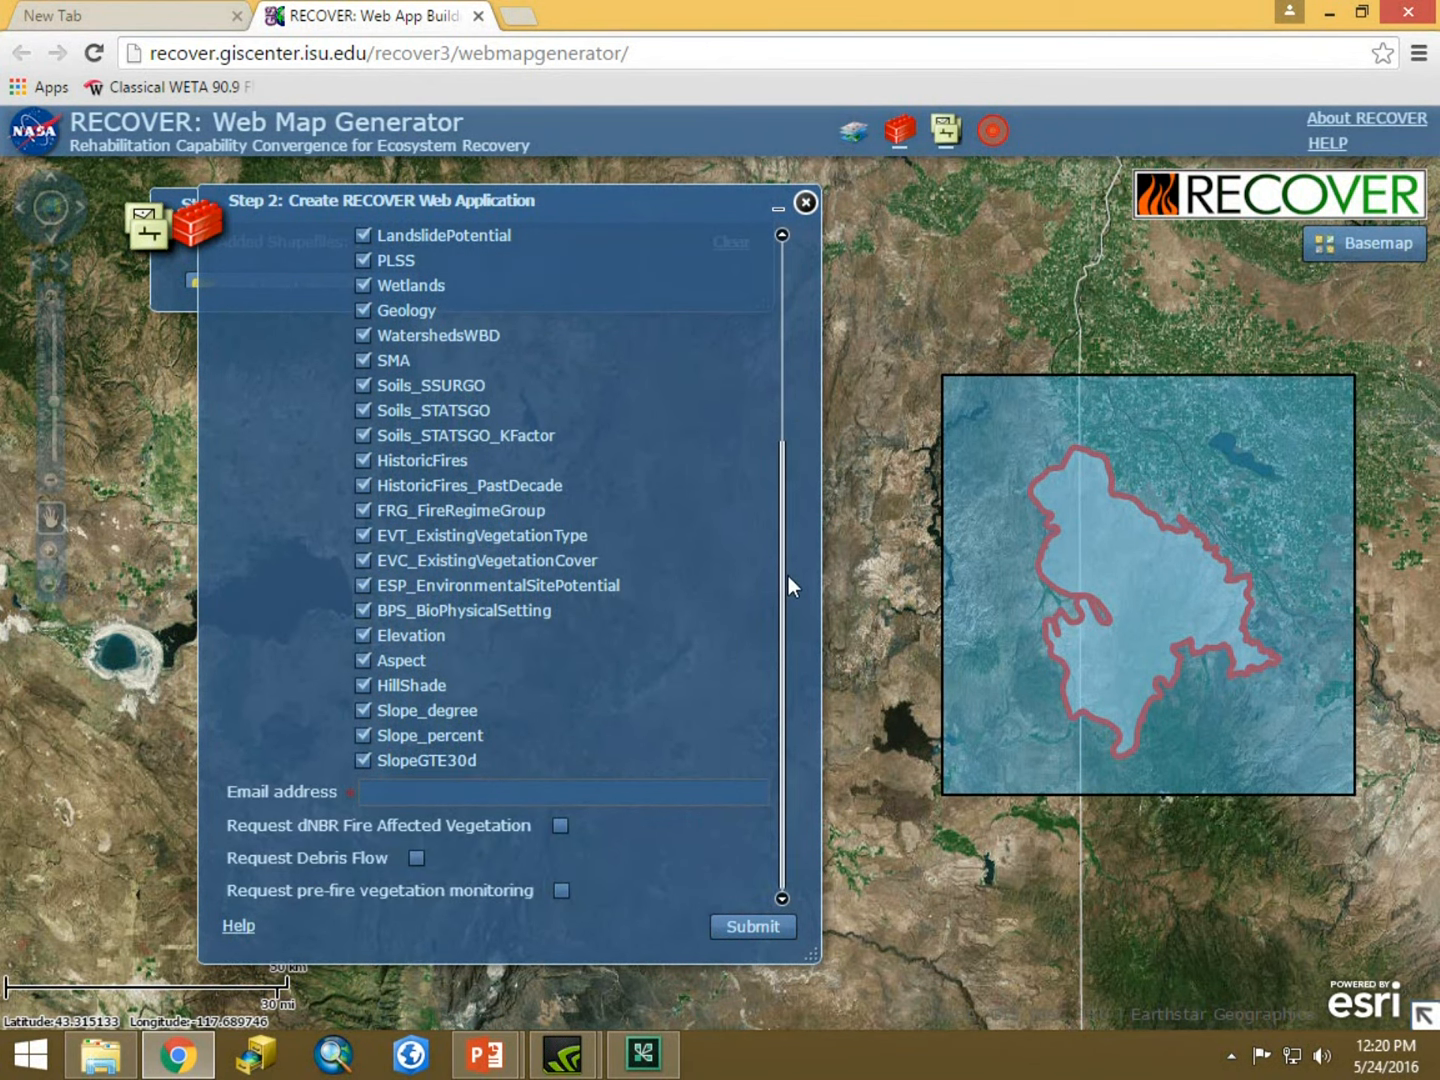
pyautogui.click(414, 792)
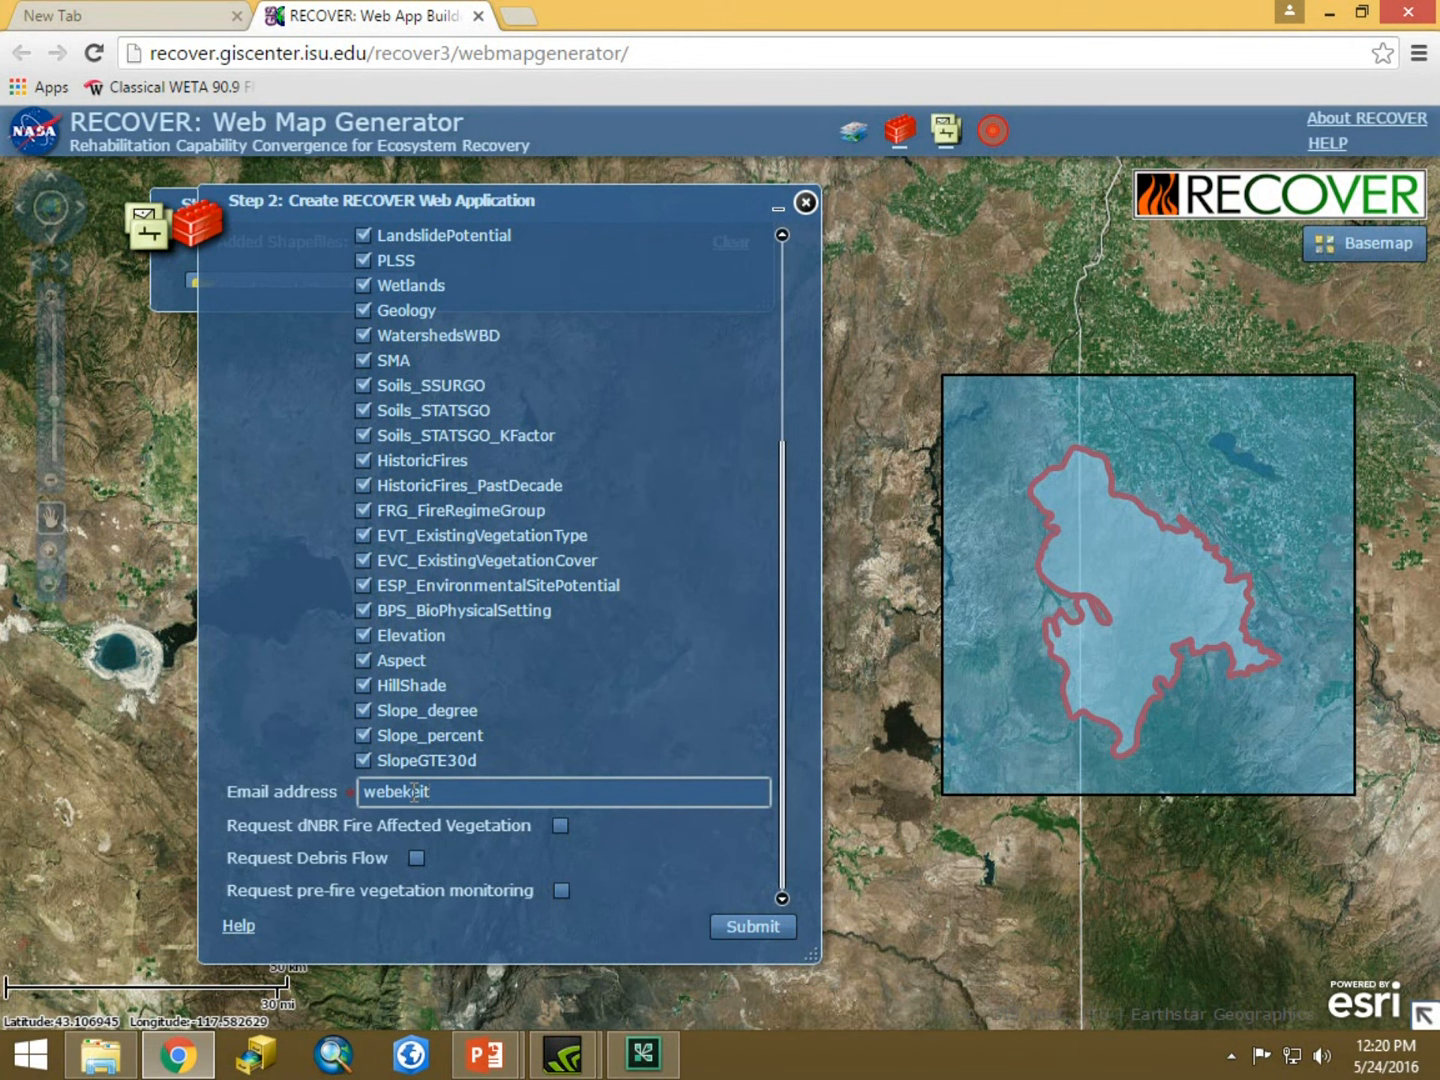
pyautogui.moveTo(779, 654); pyautogui.dragTo(858, 833)
pyautogui.click(751, 924)
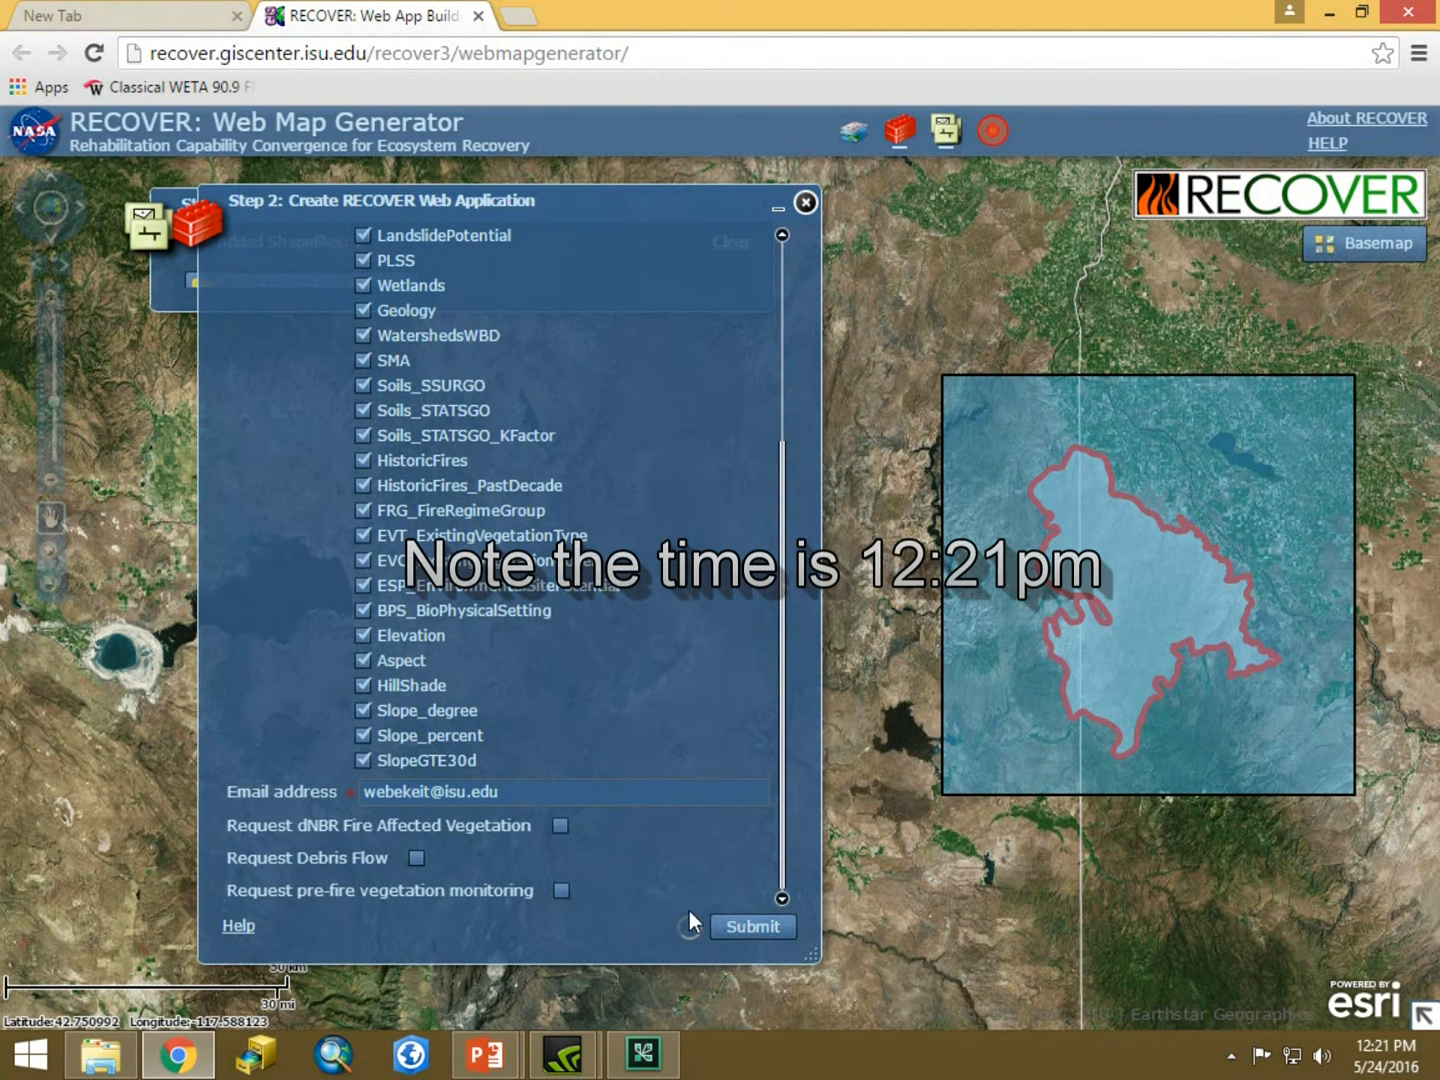
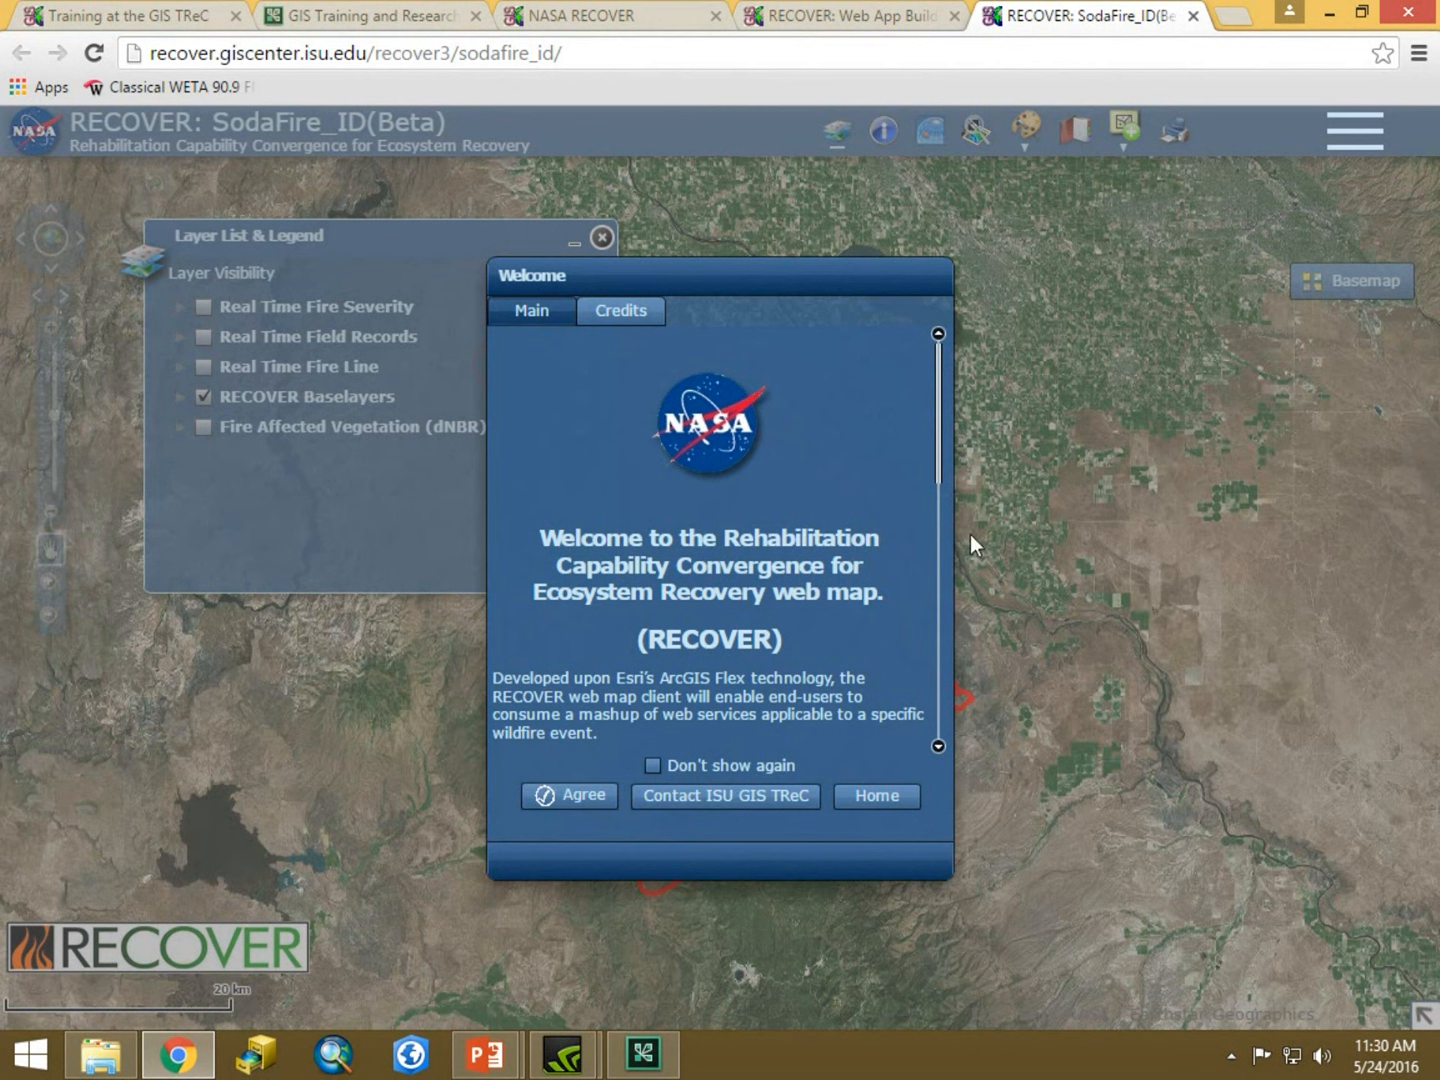
# Accept the welcome dialog of the SodaFire_ID web map and reposition the Layer List & Legend panel.
pyautogui.click(590, 797)
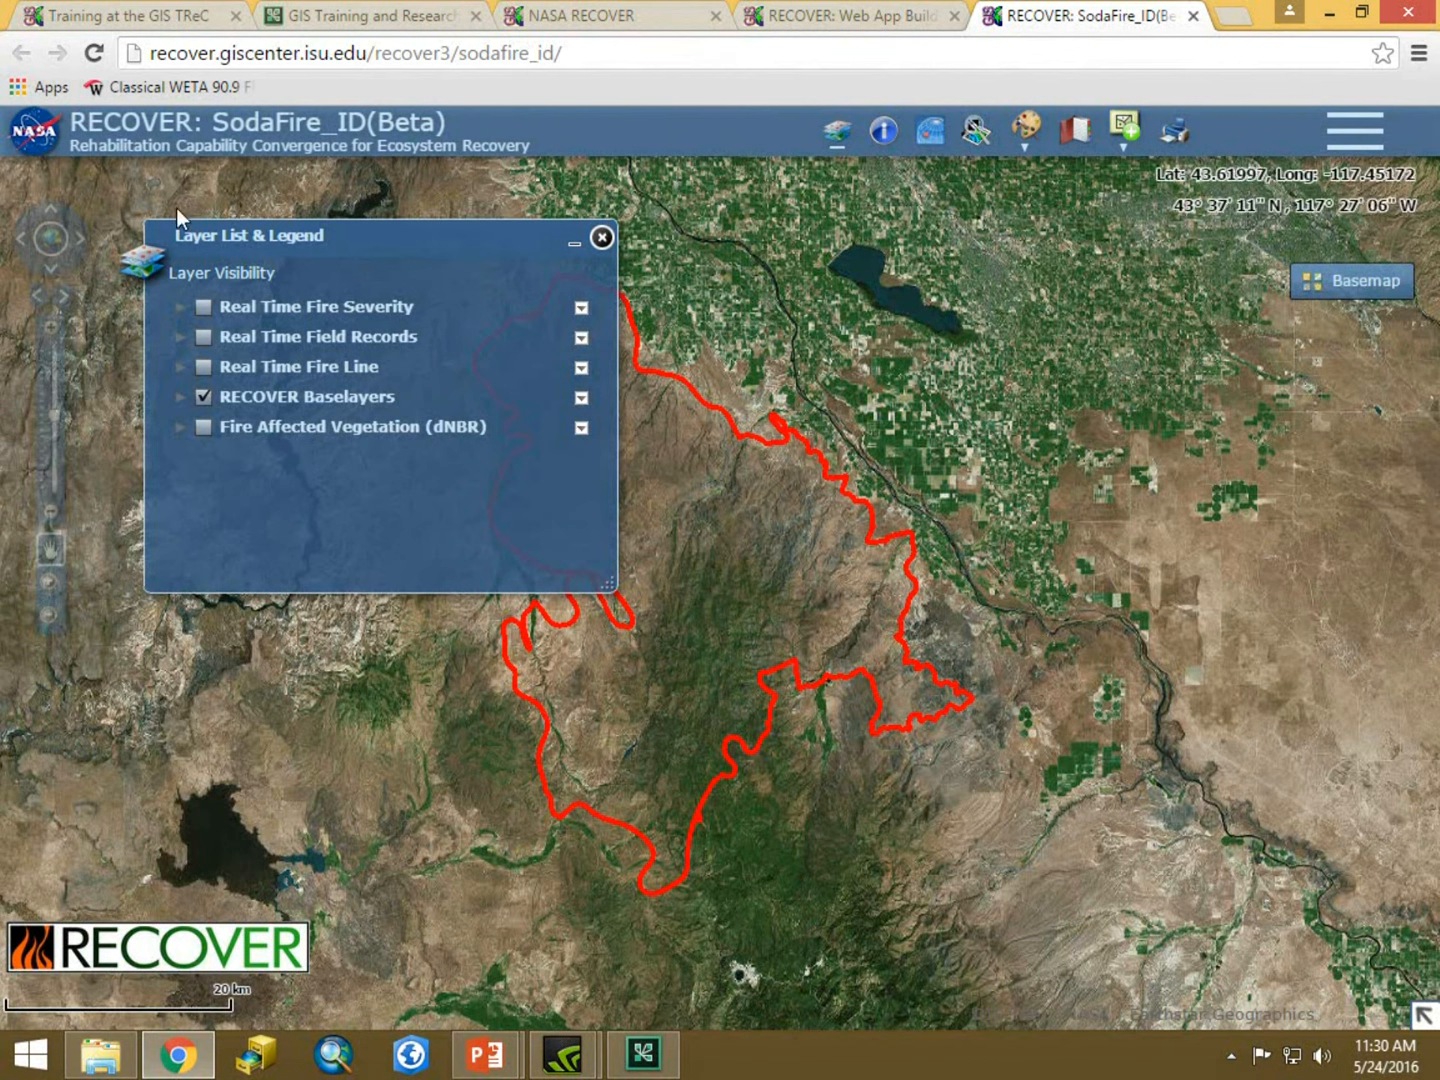
pyautogui.moveTo(398, 238); pyautogui.dragTo(400, 215)
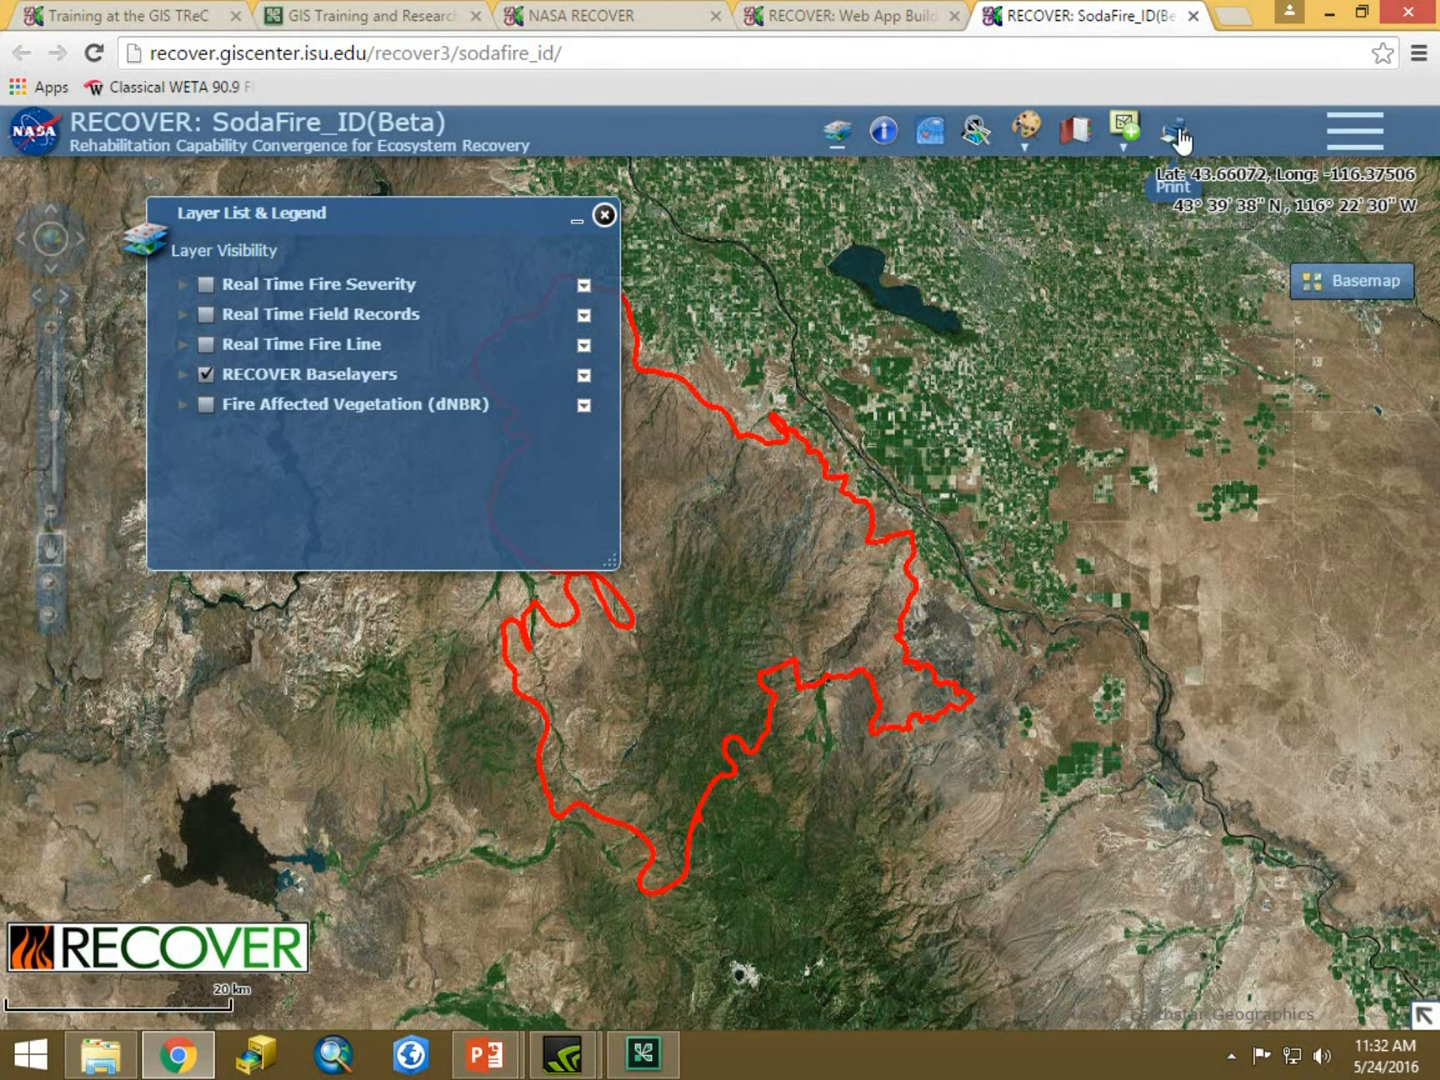
pyautogui.click(1370, 148)
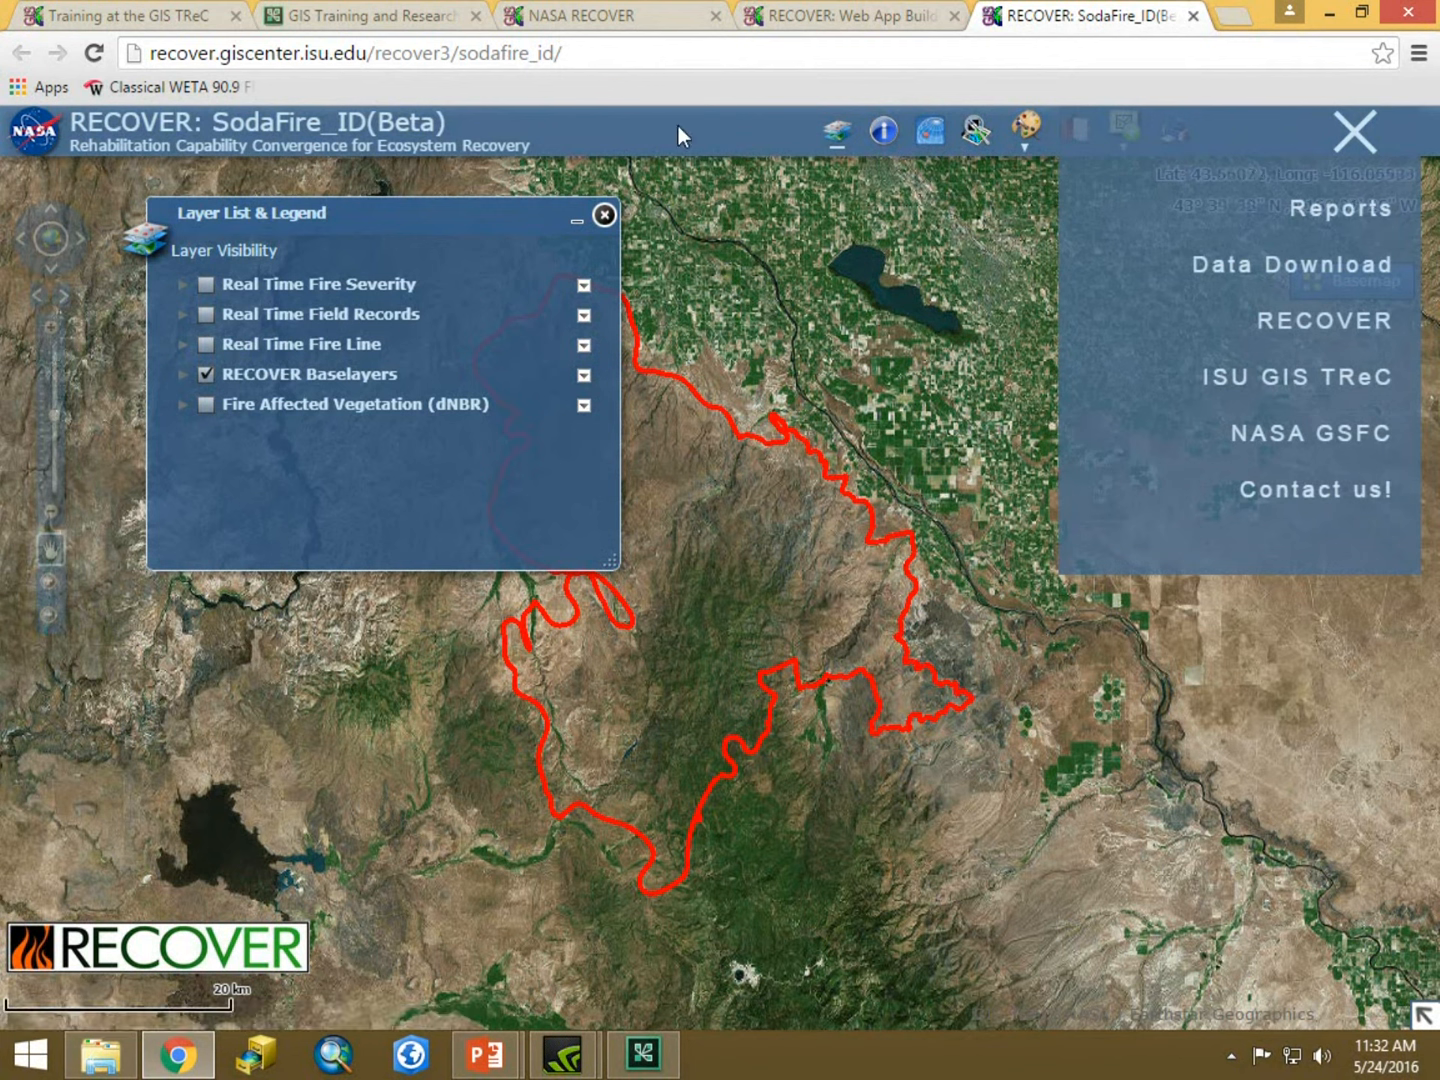
pyautogui.click(1356, 140)
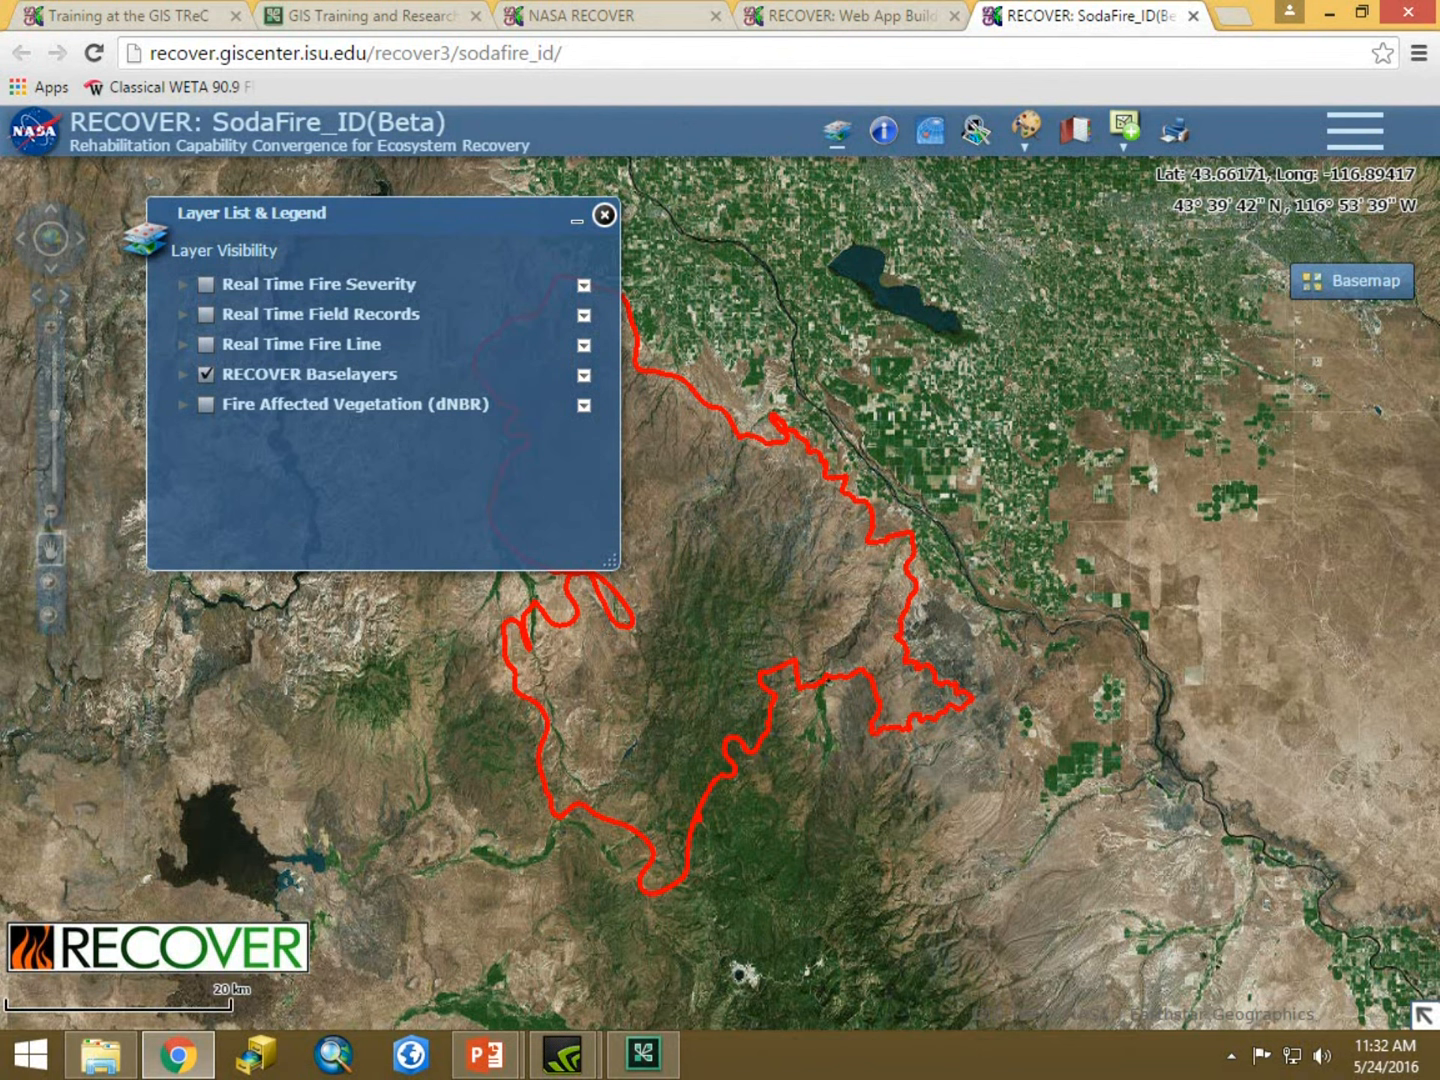
pyautogui.moveTo(413, 221); pyautogui.dragTo(535, 244)
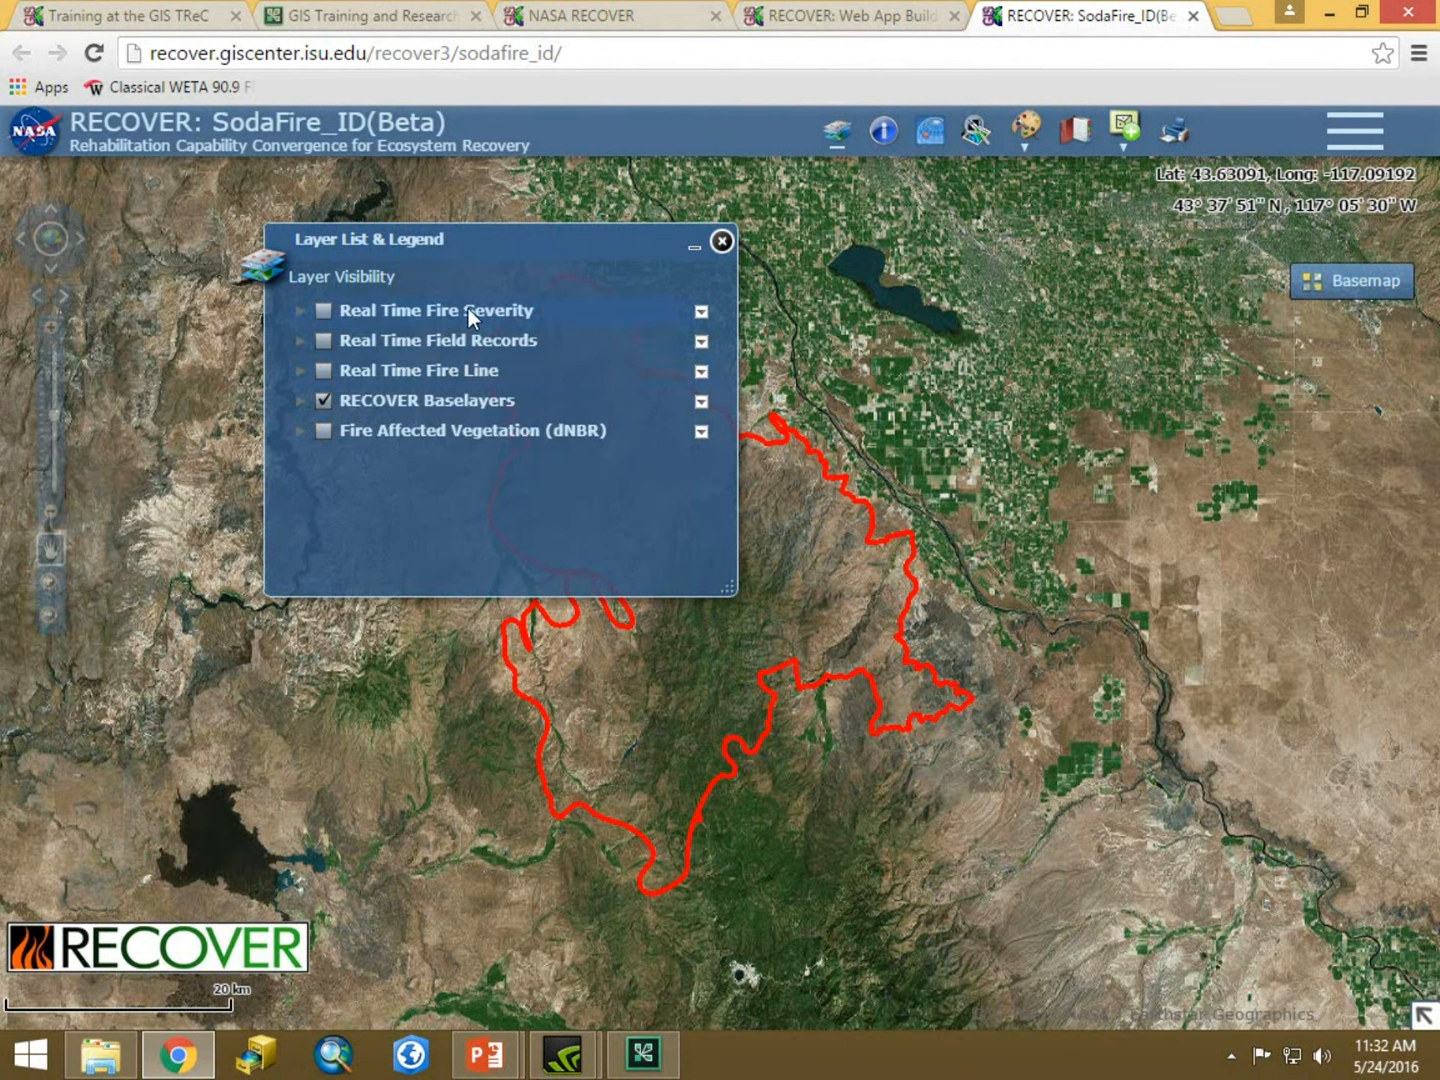
# Expand the Real Time Fire Severity, Real Time Field Records and Real Time Fire Line groups to examine their legend symbols.
pyautogui.click(302, 310)
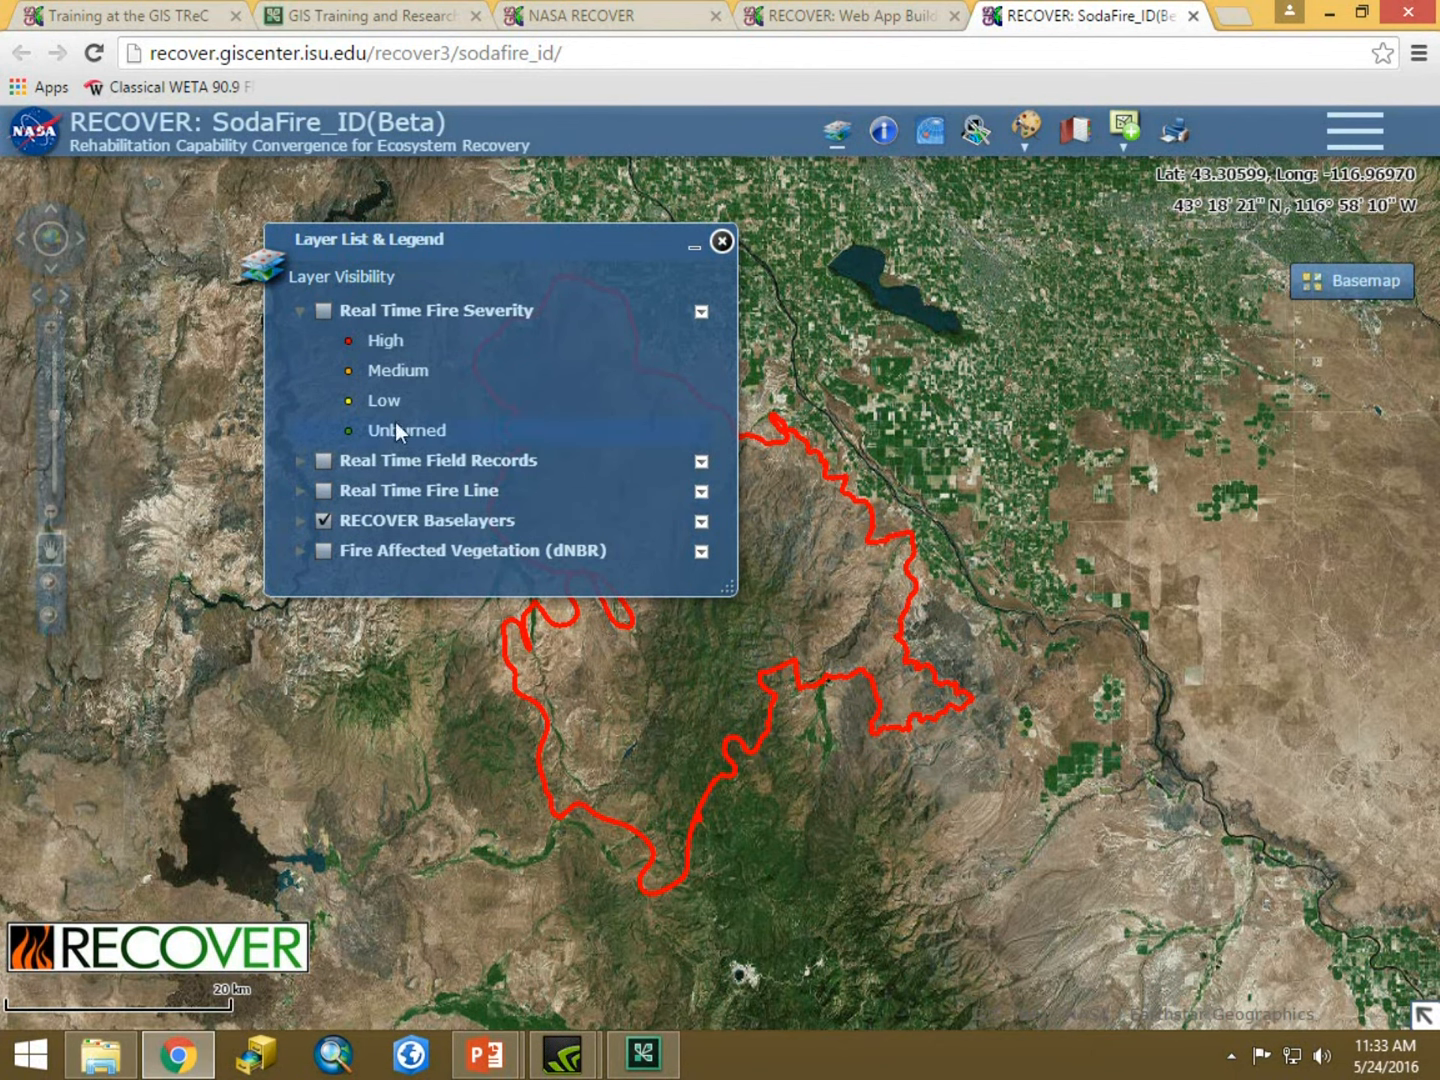
pyautogui.click(322, 310)
pyautogui.click(301, 463)
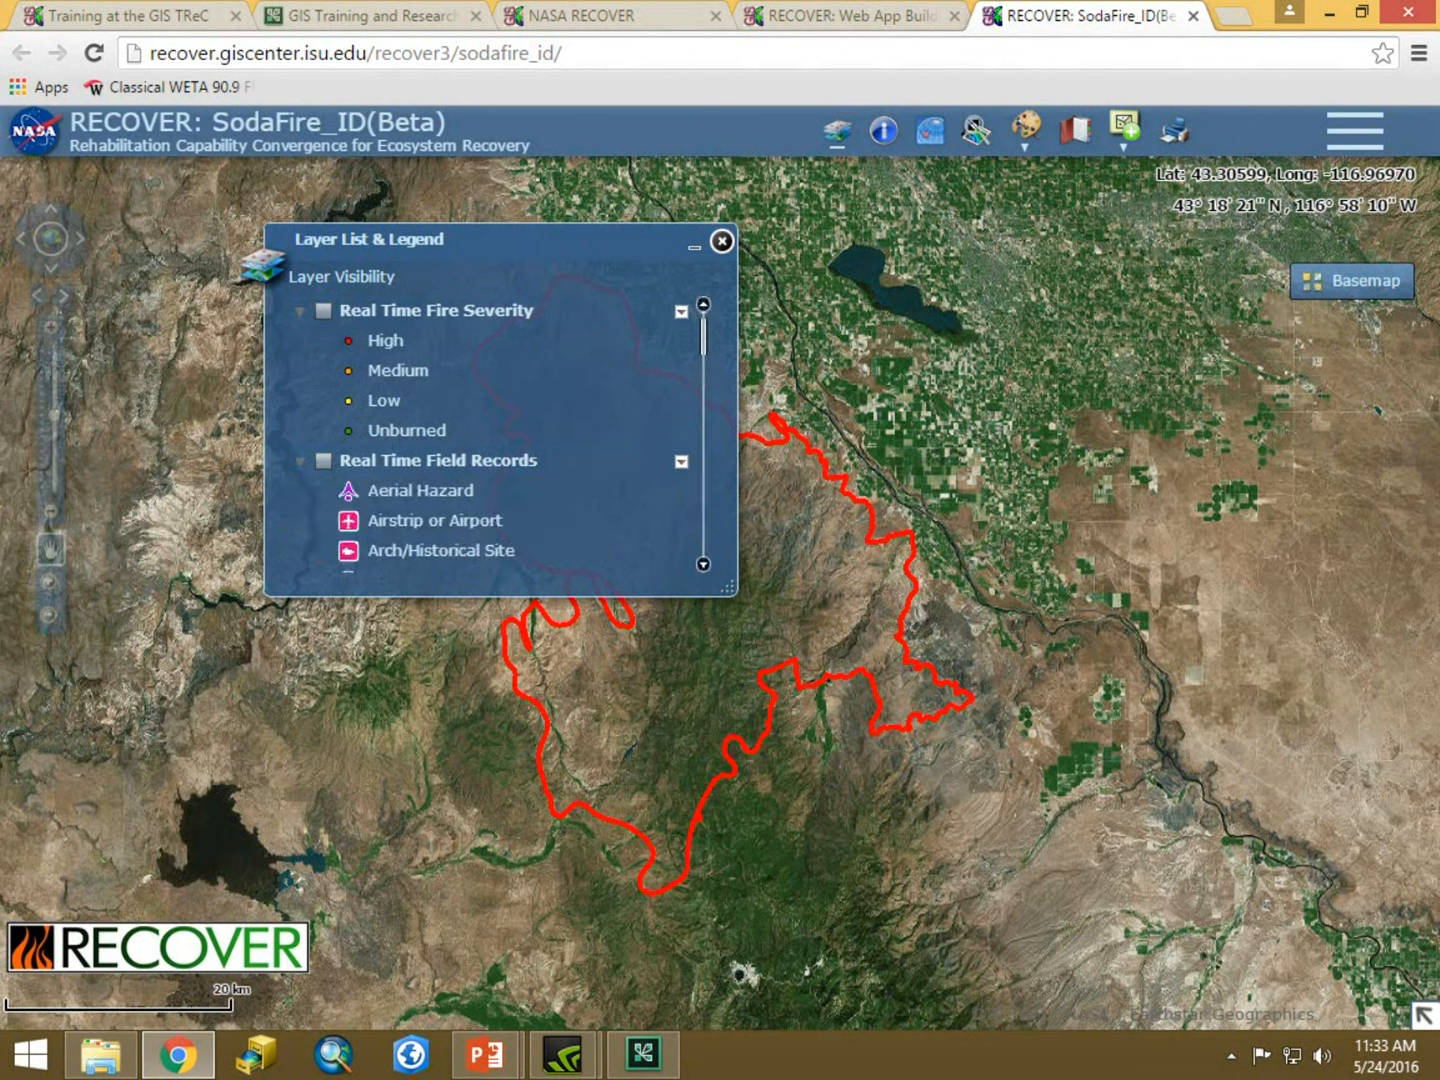
pyautogui.scroll(-2, 707, 339)
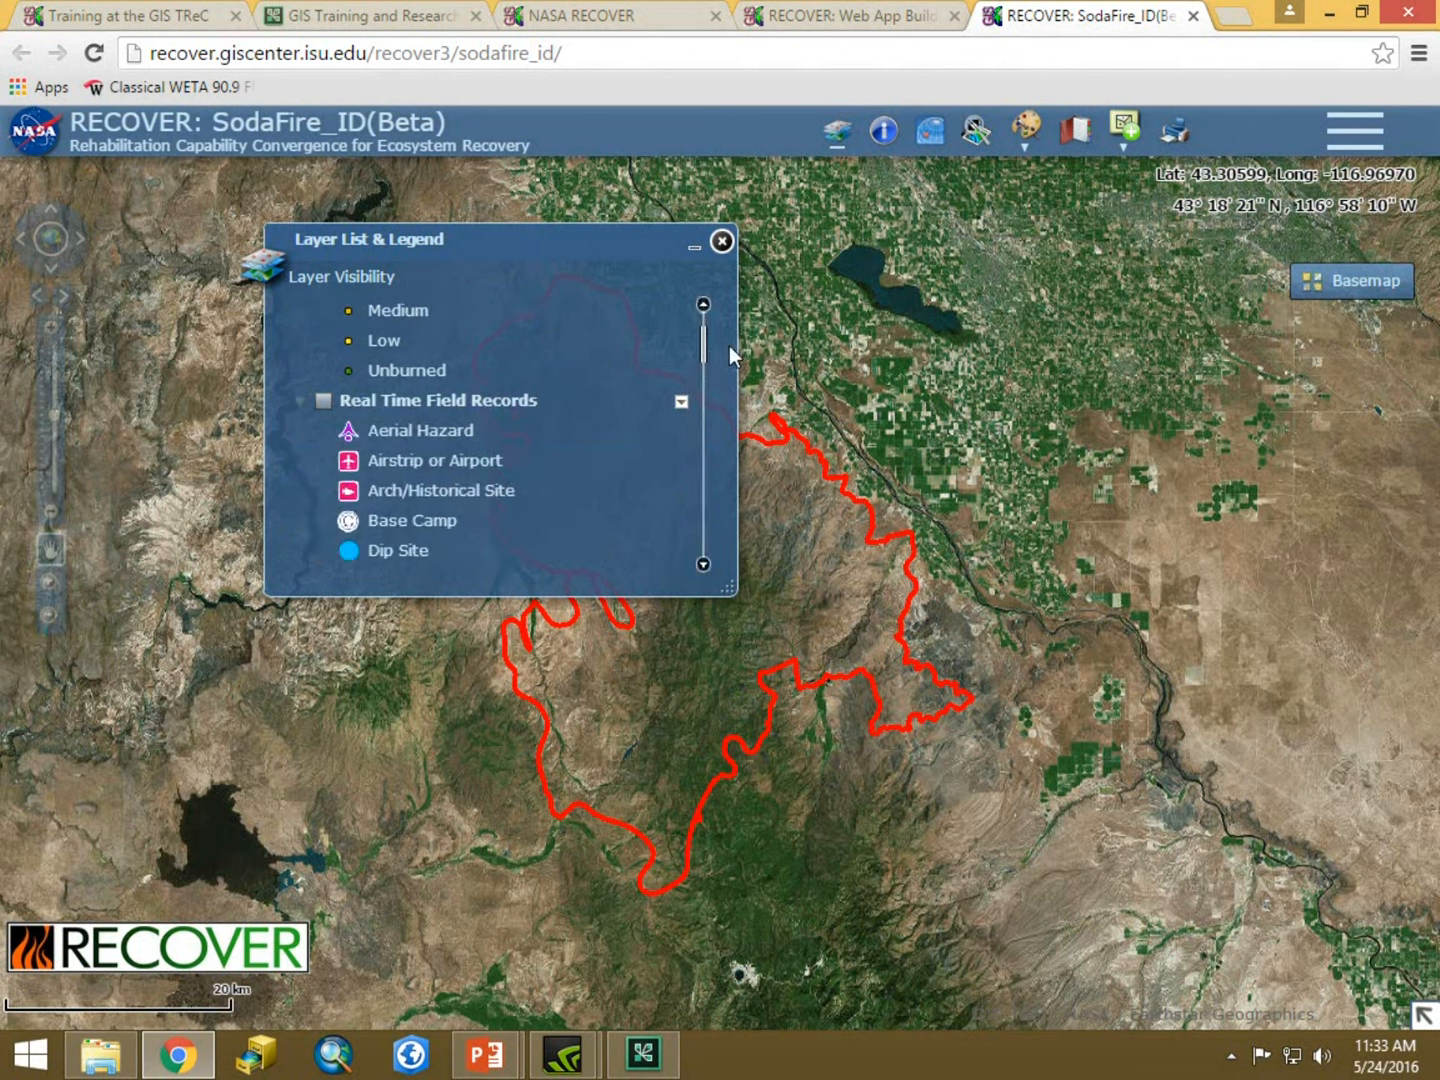
pyautogui.scroll(-6, 729, 346)
pyautogui.scroll(-7, 718, 372)
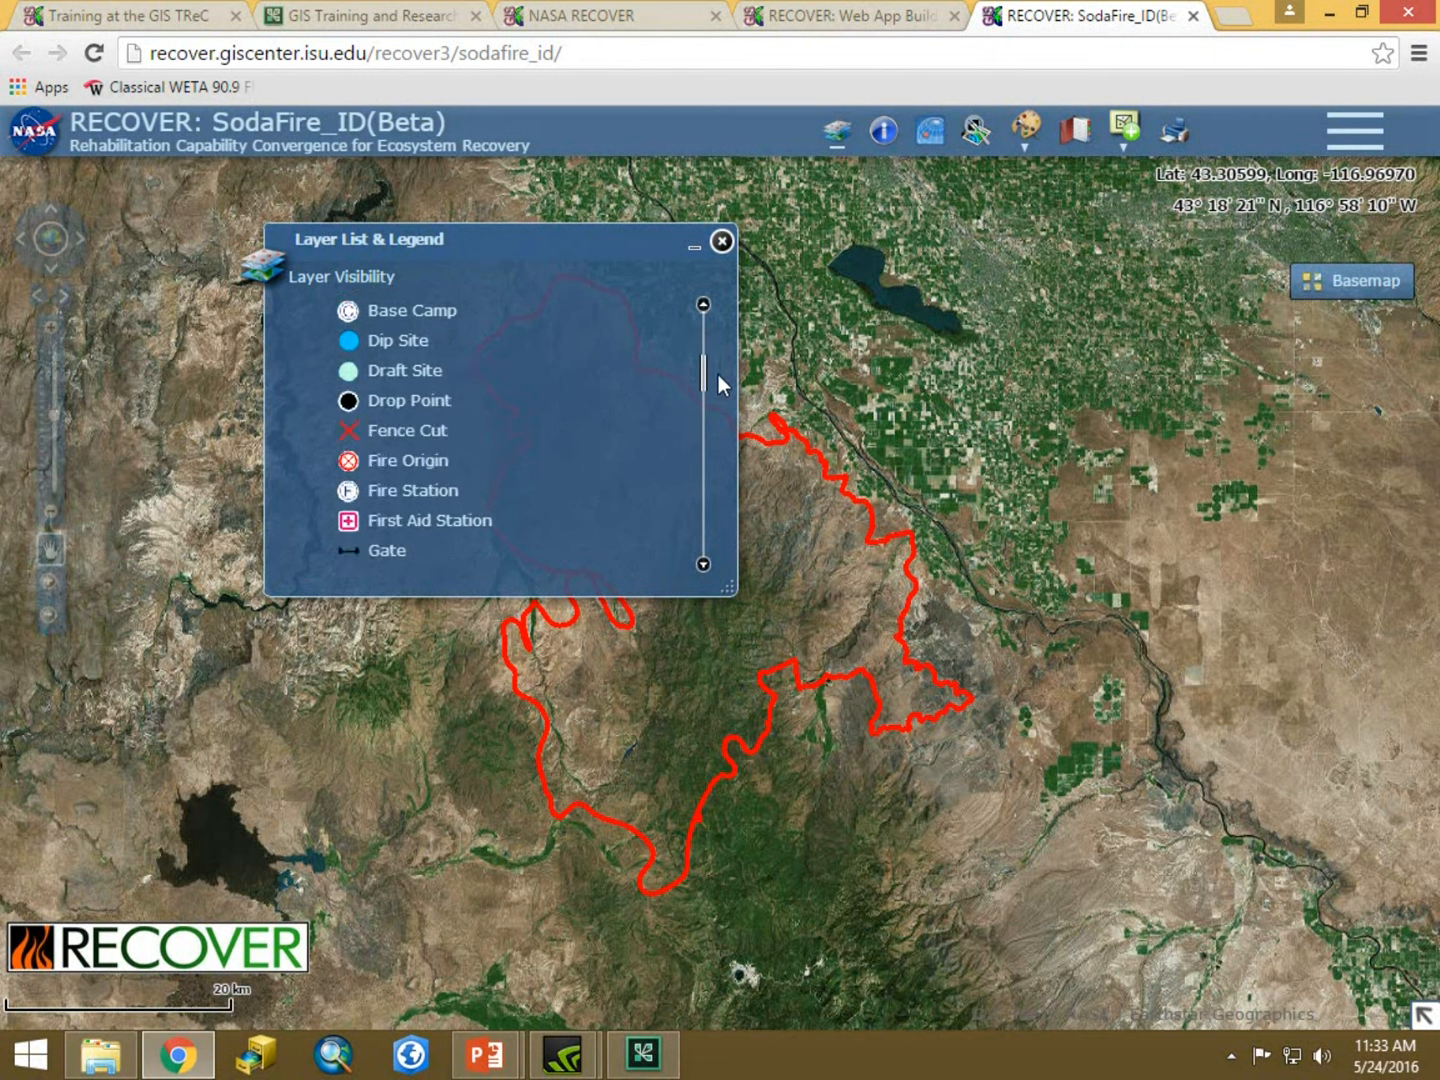
pyautogui.moveTo(720, 400); pyautogui.dragTo(725, 348)
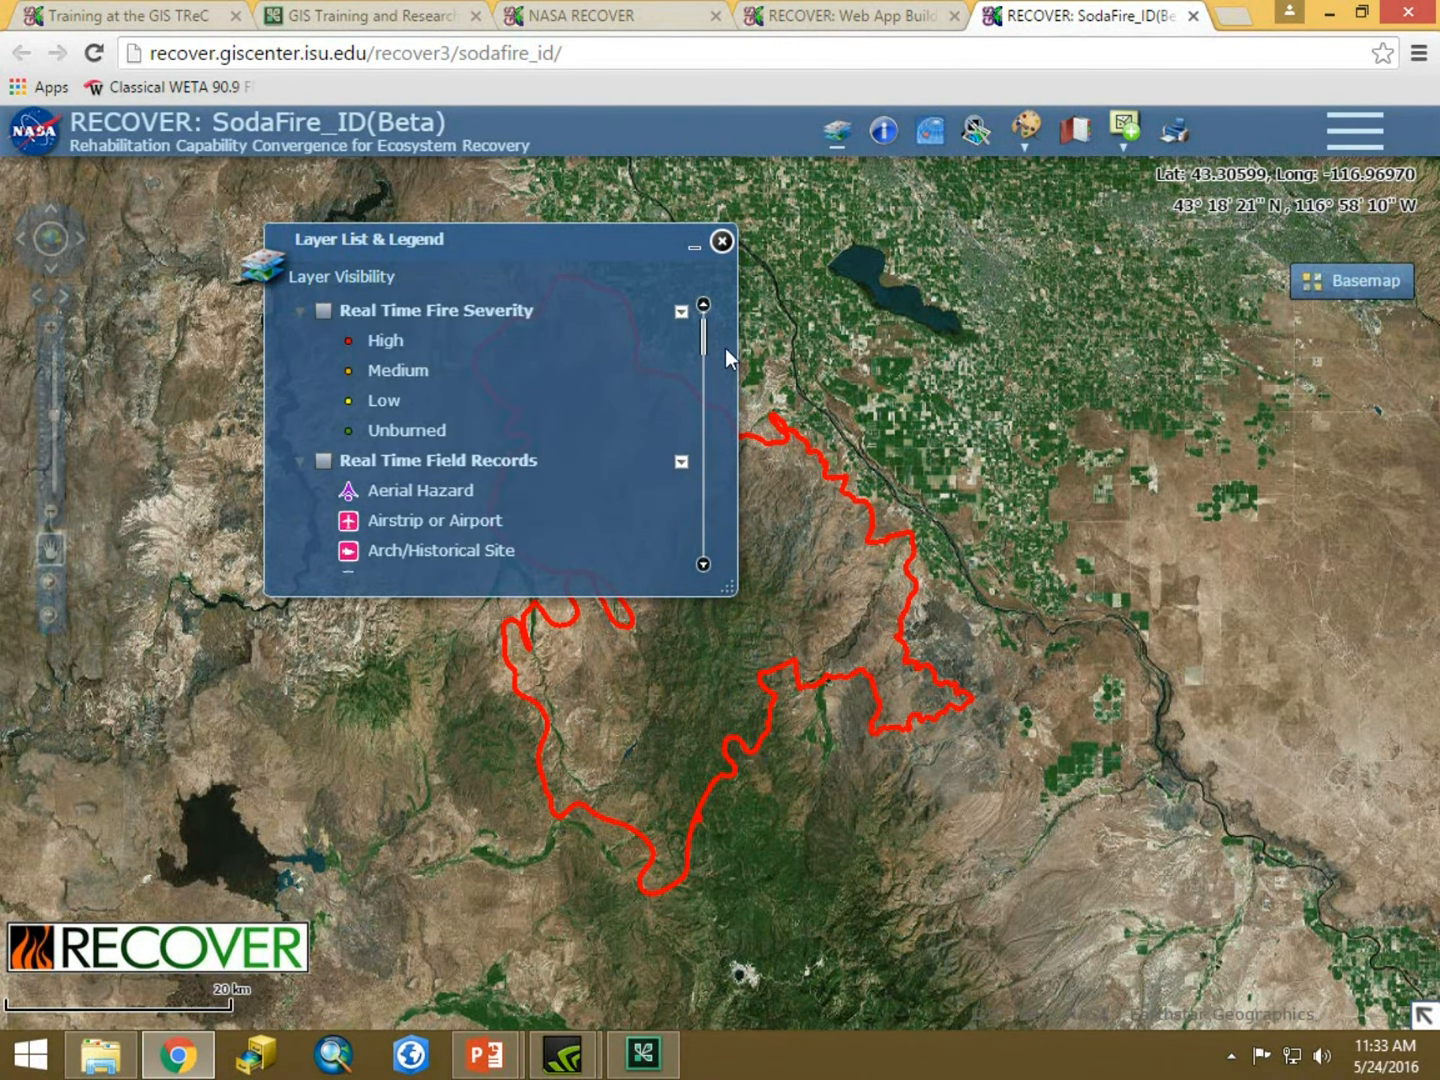
pyautogui.click(304, 460)
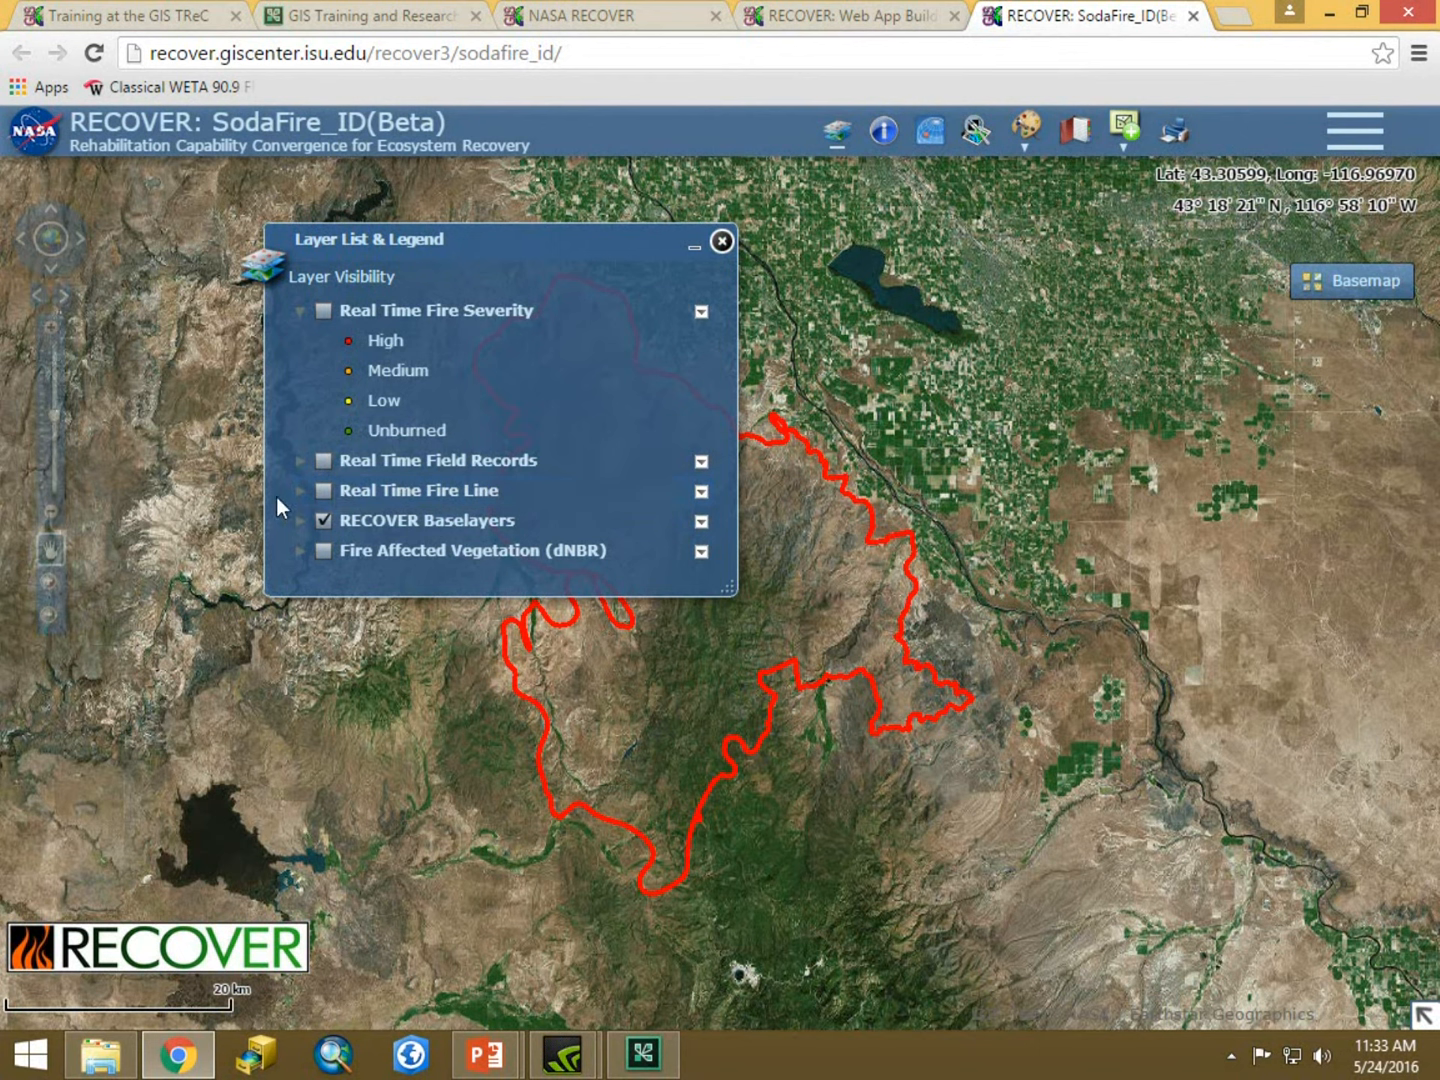
pyautogui.click(301, 492)
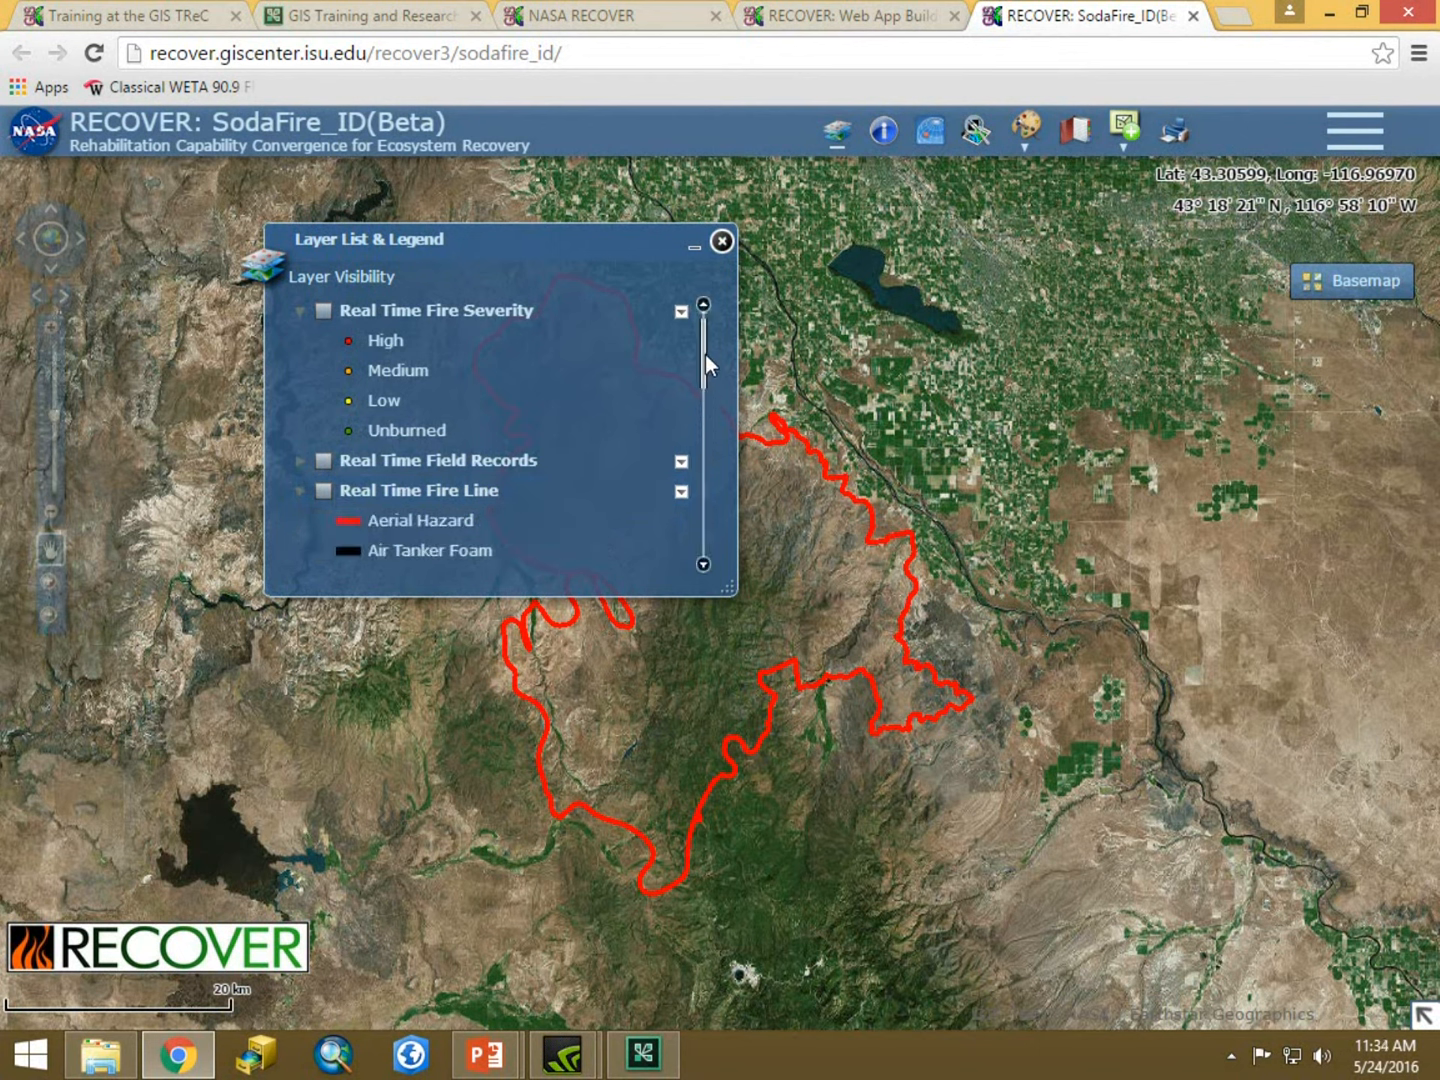
pyautogui.moveTo(705, 354); pyautogui.dragTo(705, 373)
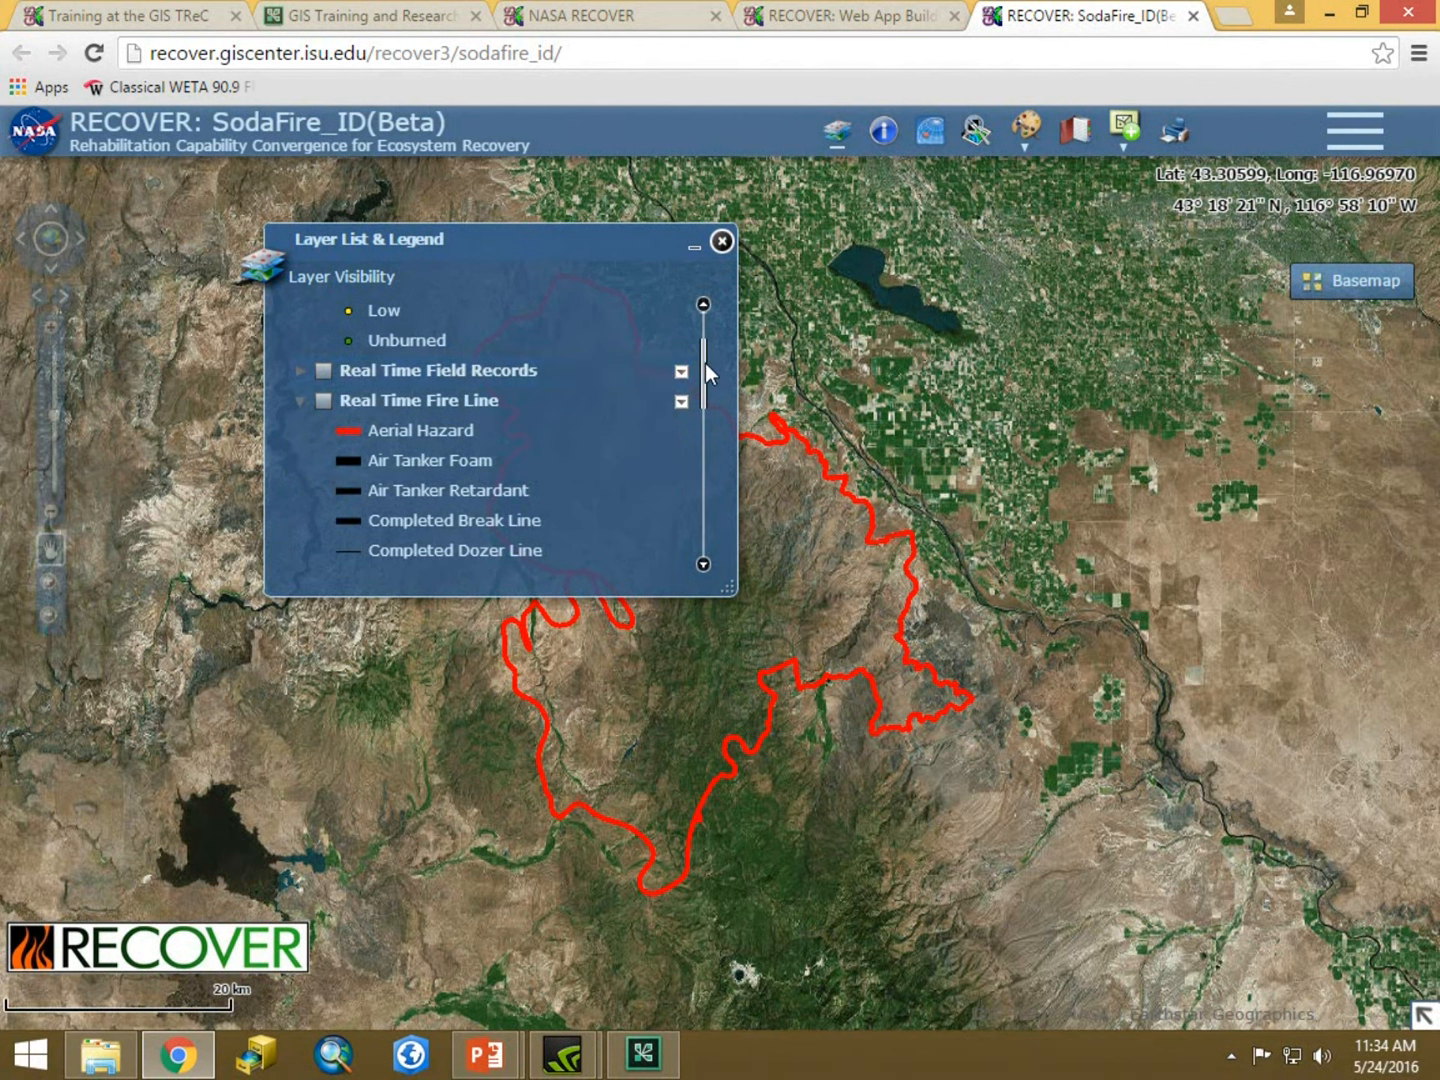
pyautogui.moveTo(704, 371); pyautogui.dragTo(705, 414)
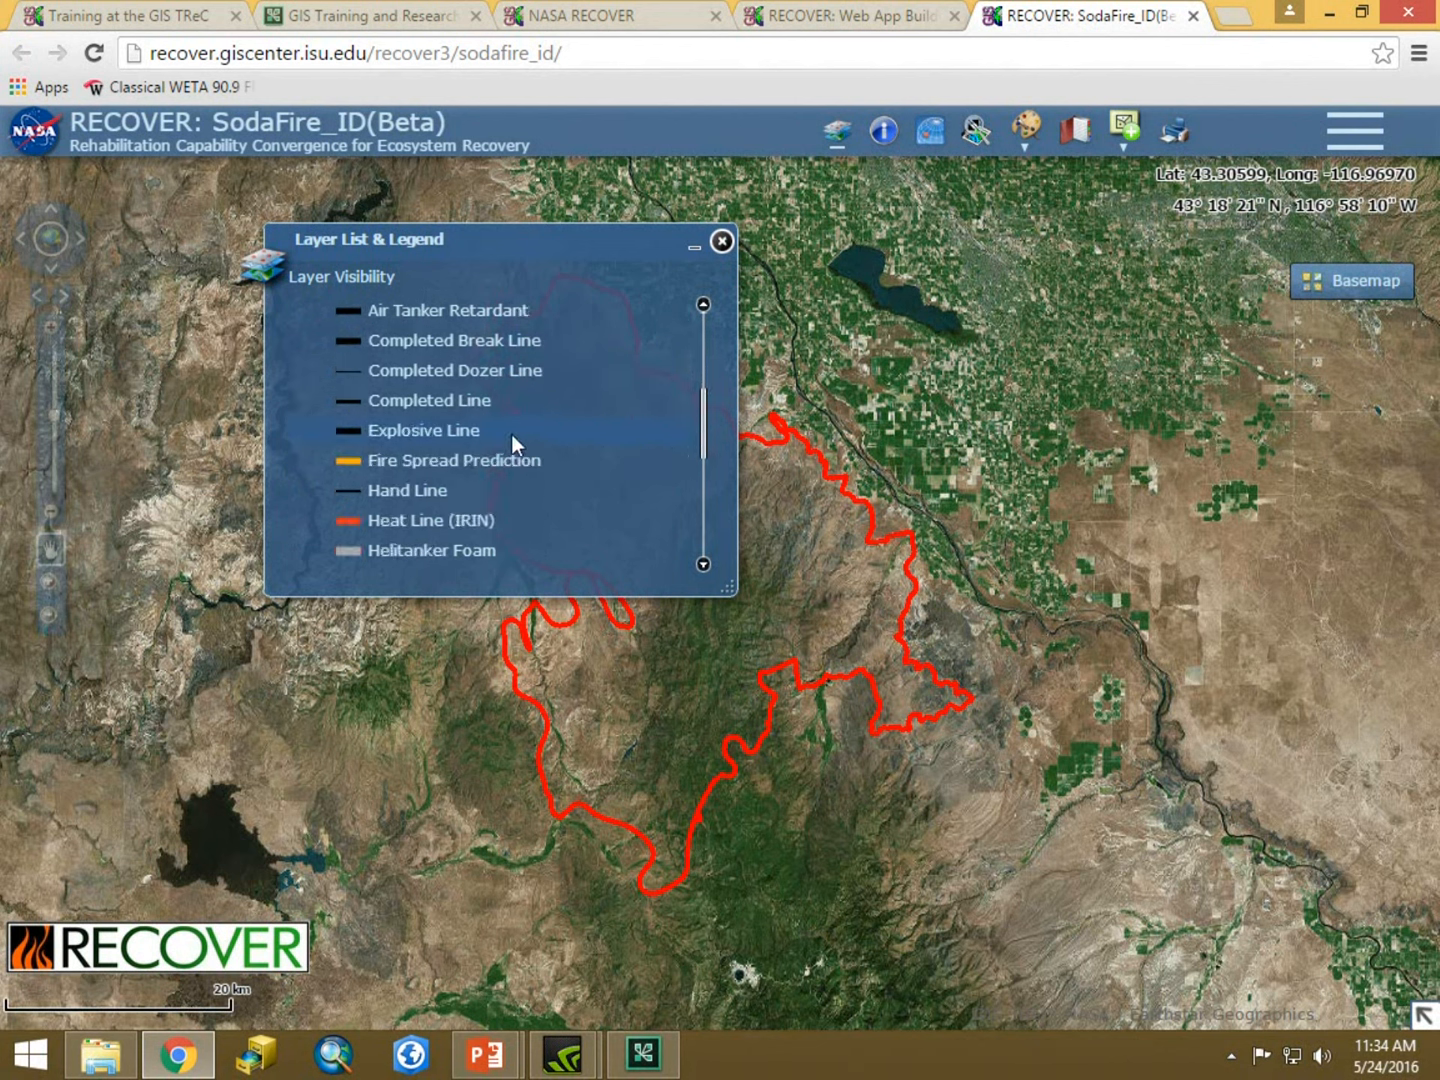
pyautogui.moveTo(704, 394); pyautogui.dragTo(705, 530)
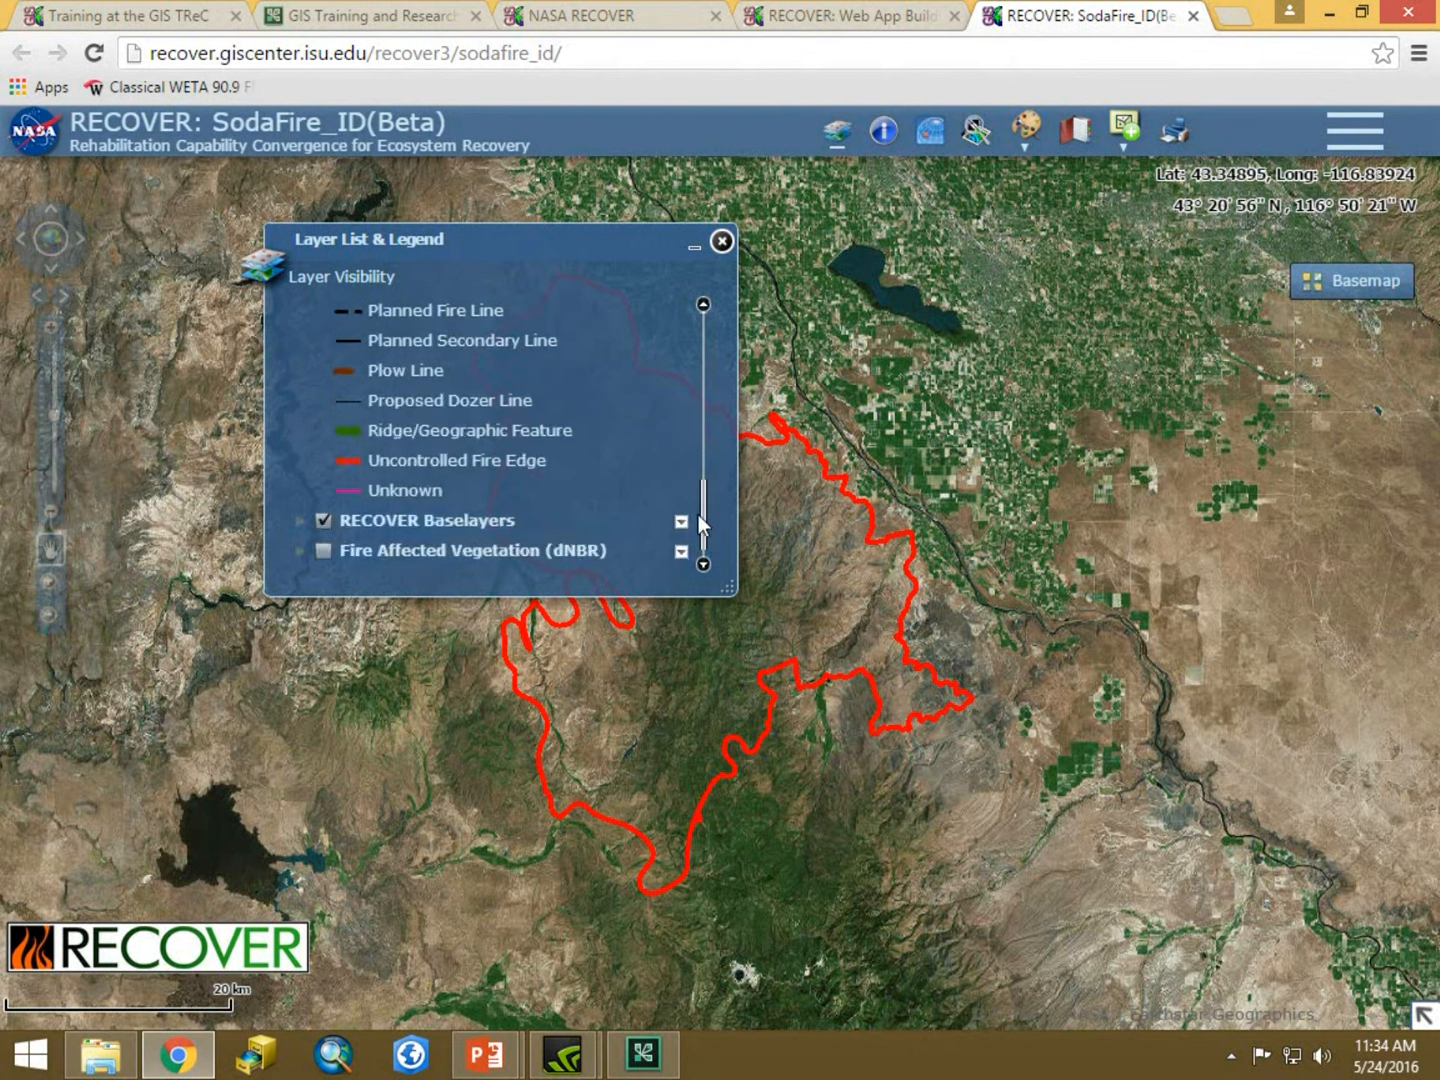
pyautogui.moveTo(702, 514); pyautogui.dragTo(710, 365)
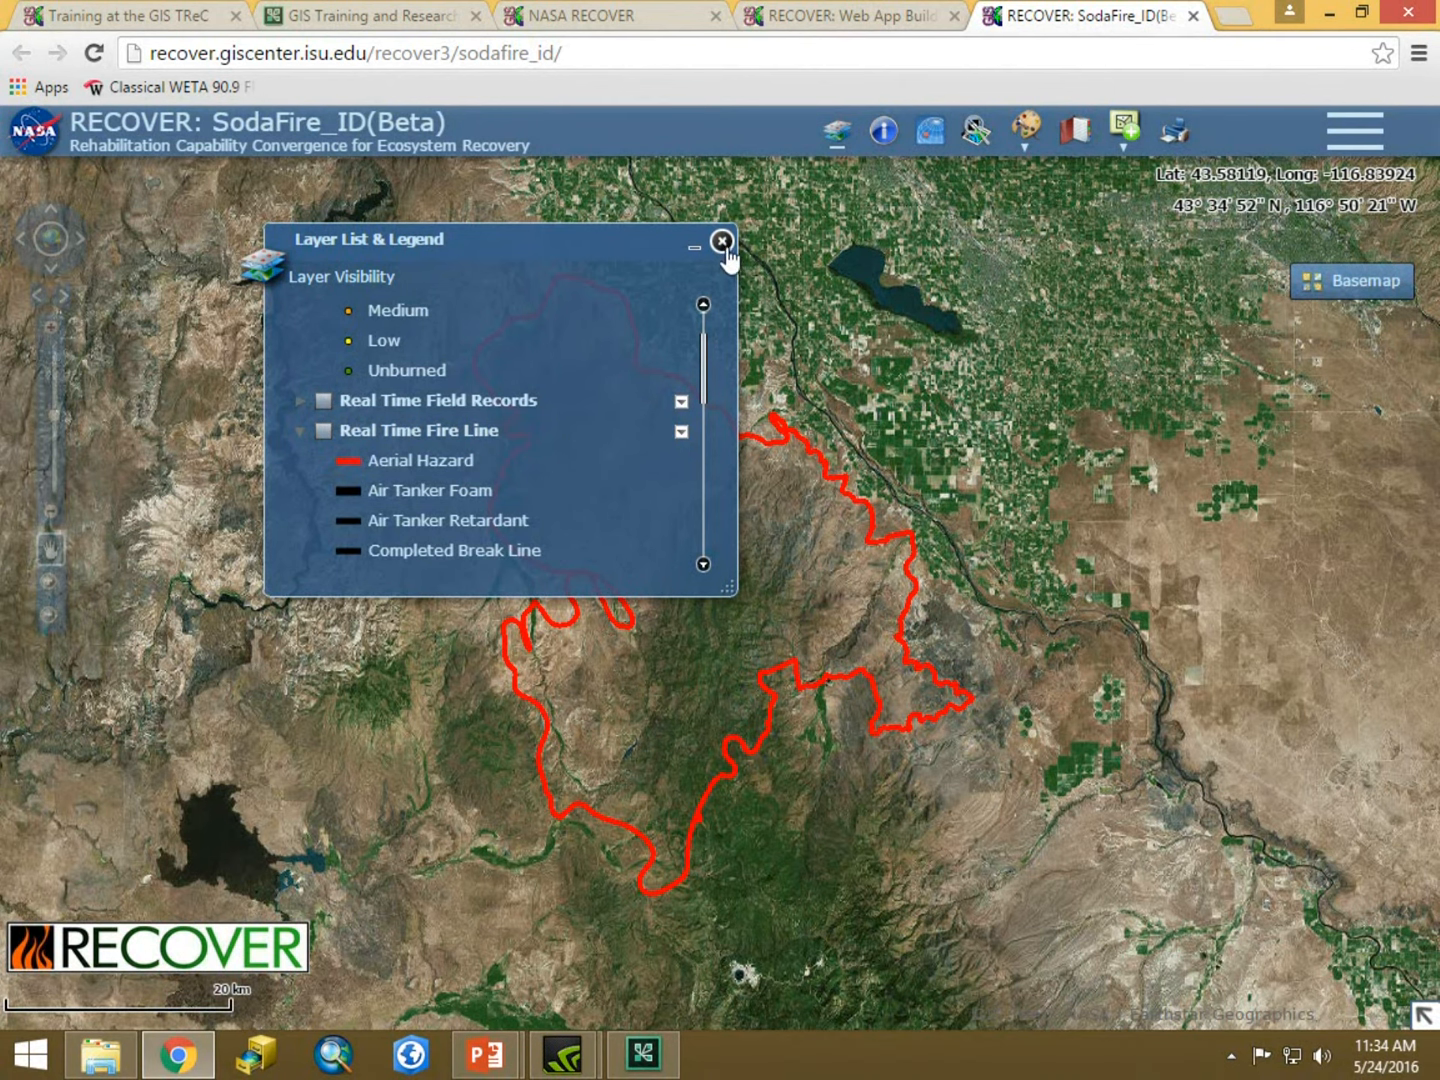
pyautogui.click(297, 431)
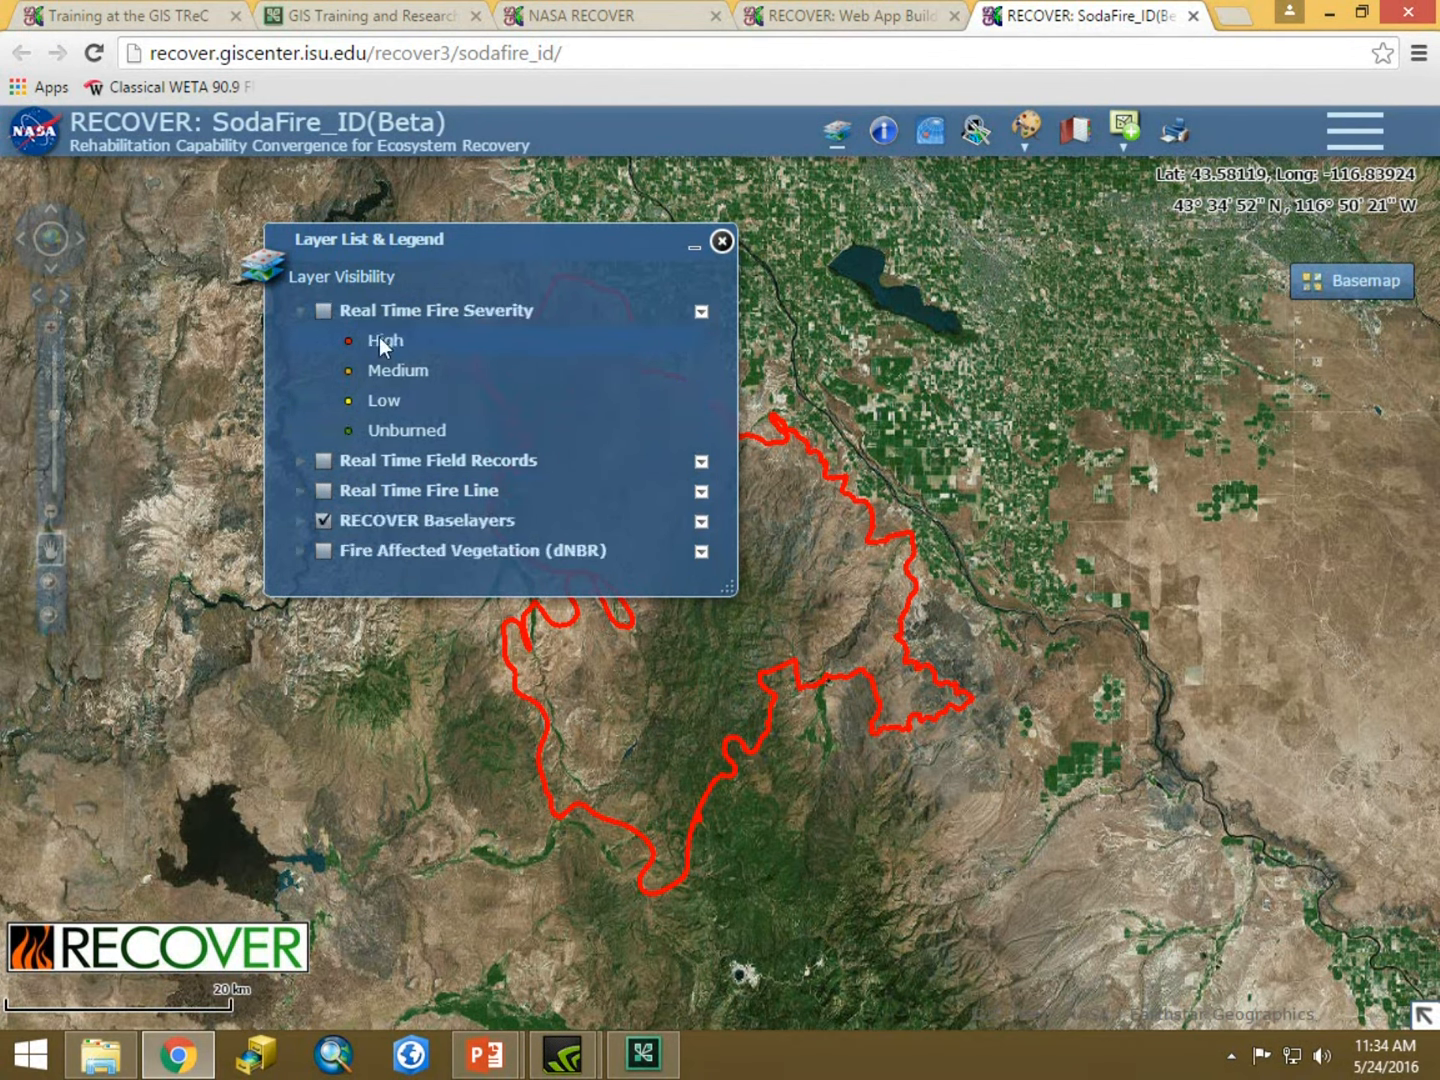
pyautogui.click(302, 309)
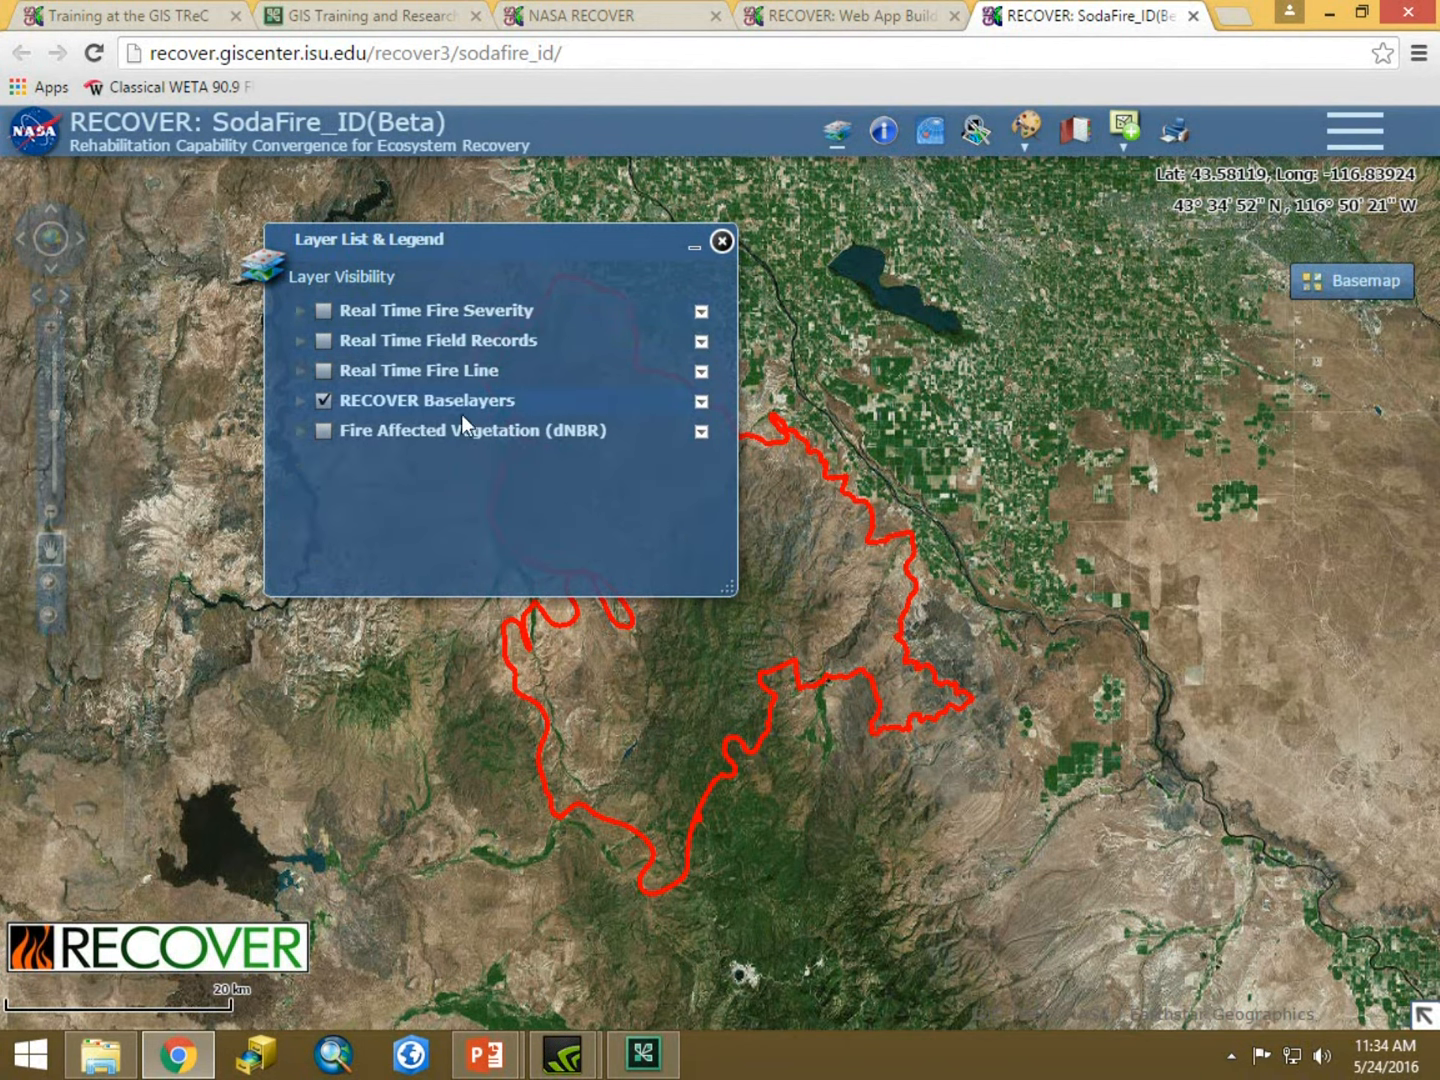
# Expand the RECOVER Baselayers, turn on the Soils_SSURGO layer and zoom in on the fire area.
pyautogui.click(298, 399)
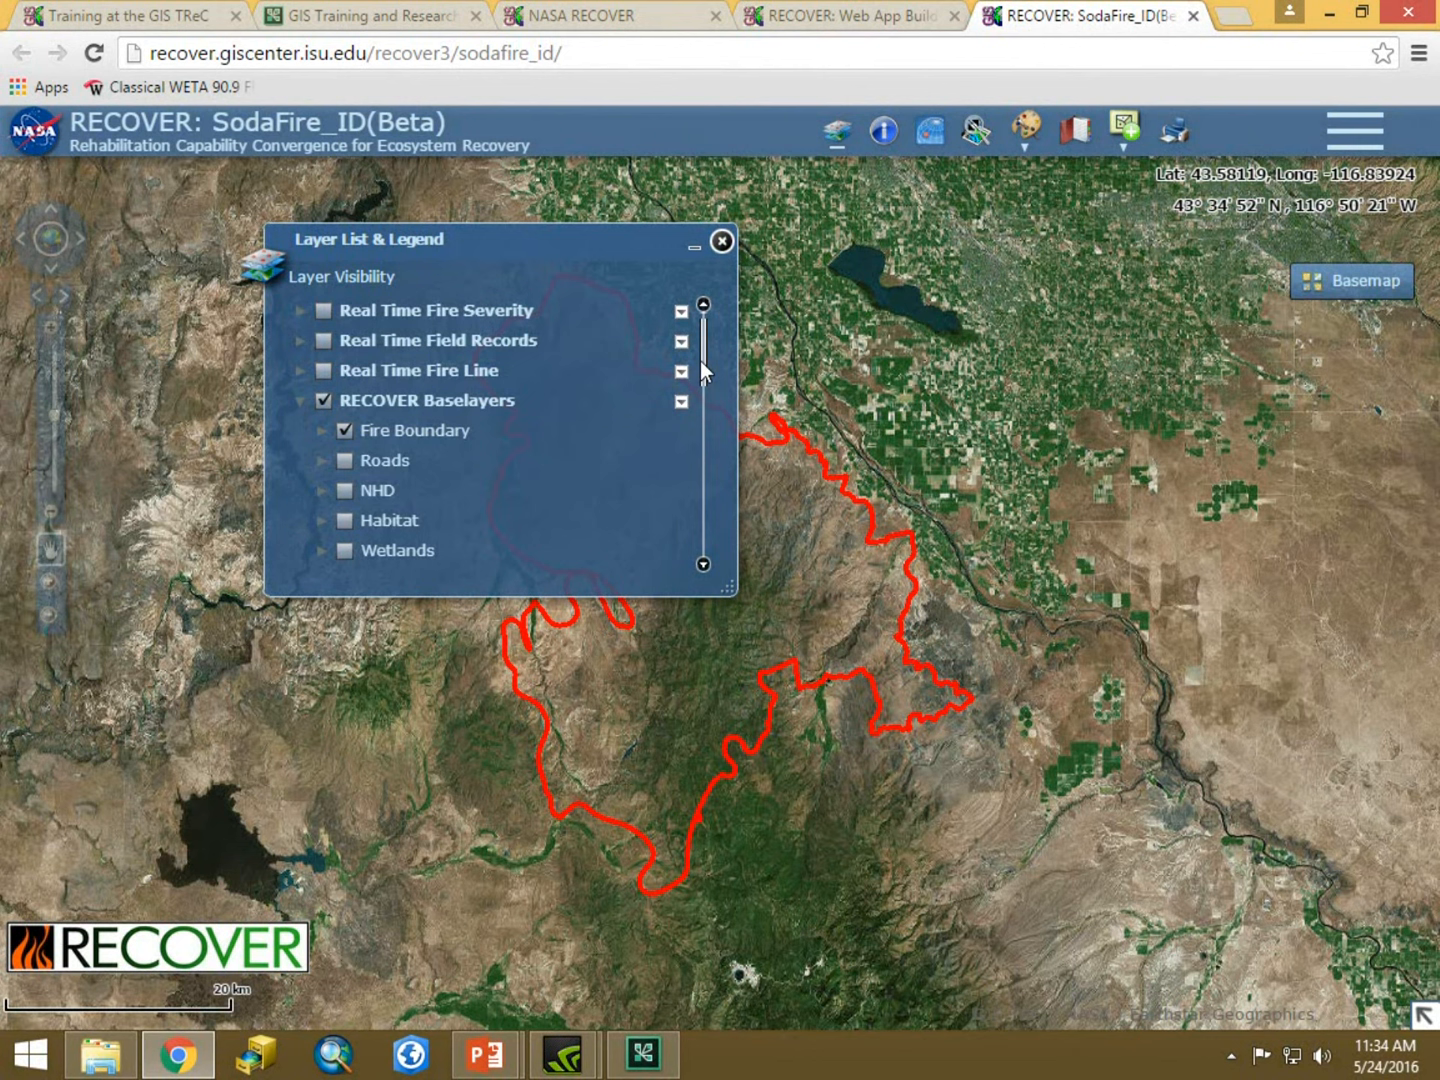
pyautogui.moveTo(701, 364); pyautogui.dragTo(728, 439)
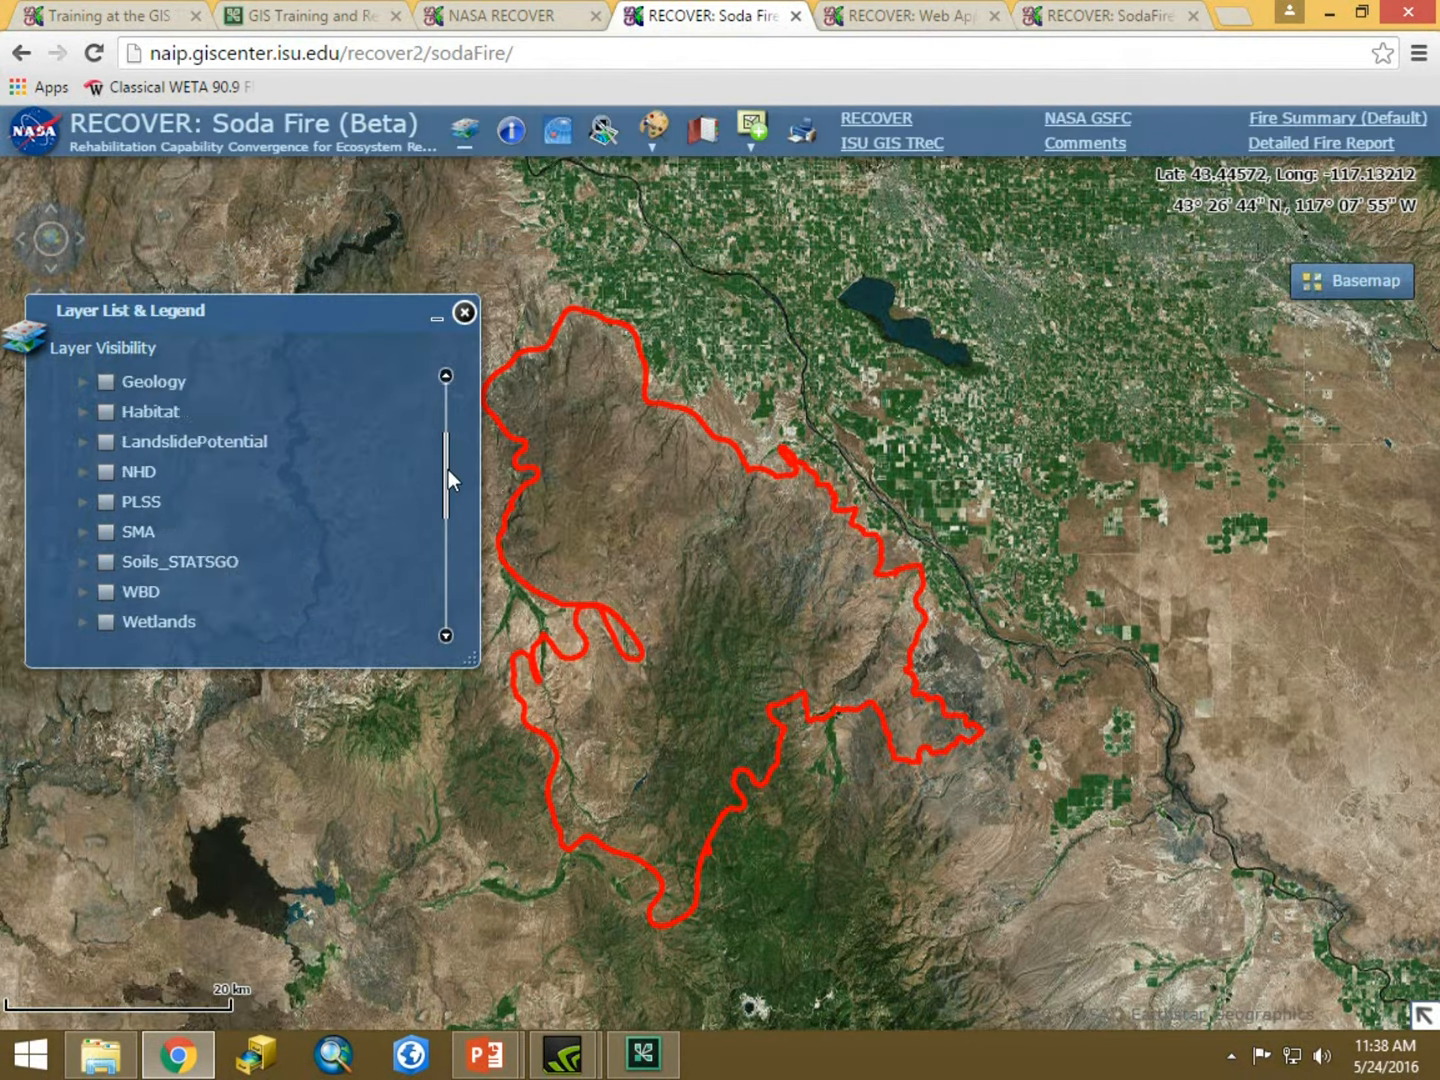
pyautogui.moveTo(448, 469); pyautogui.dragTo(448, 513)
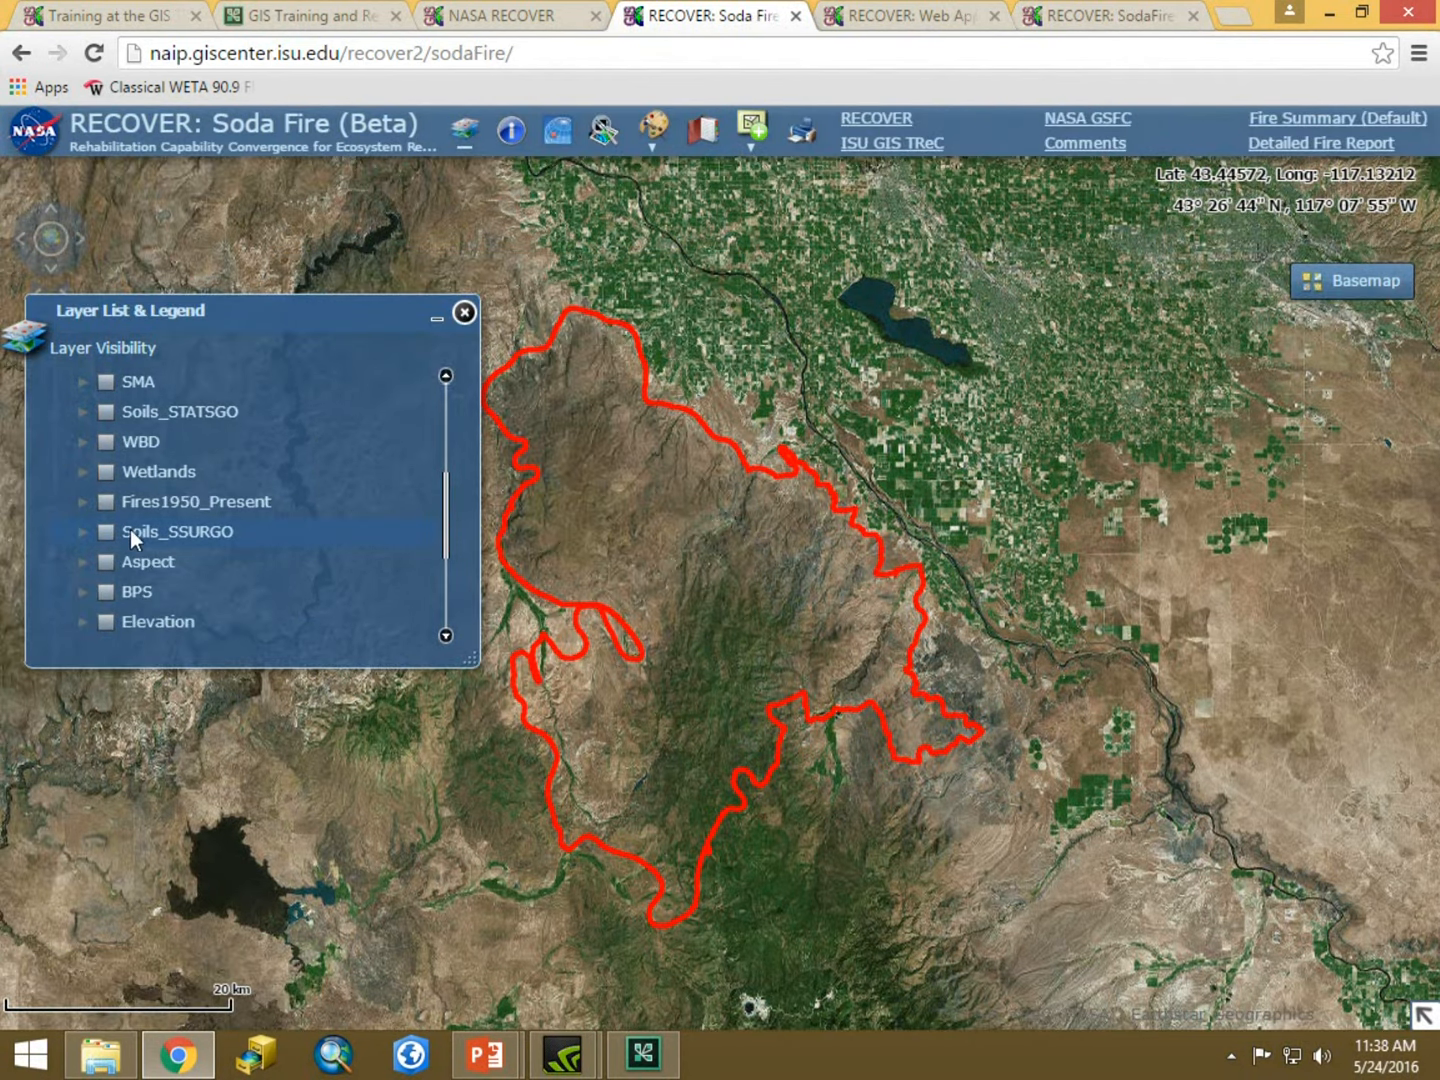
pyautogui.click(107, 532)
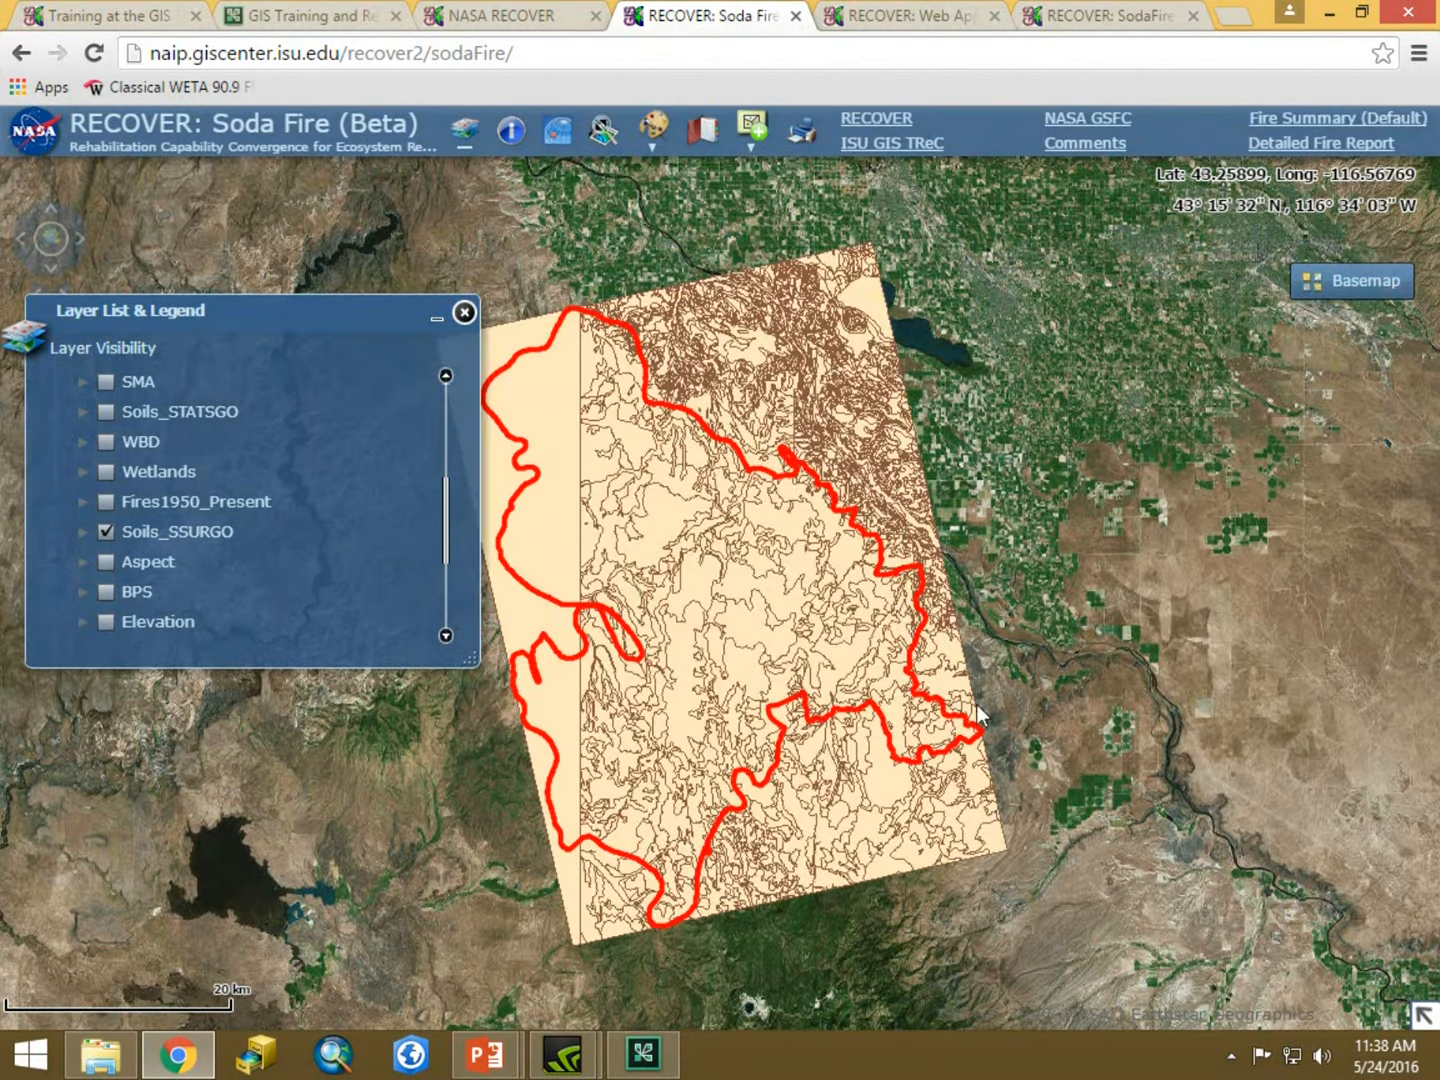
pyautogui.scroll(2, 825, 658)
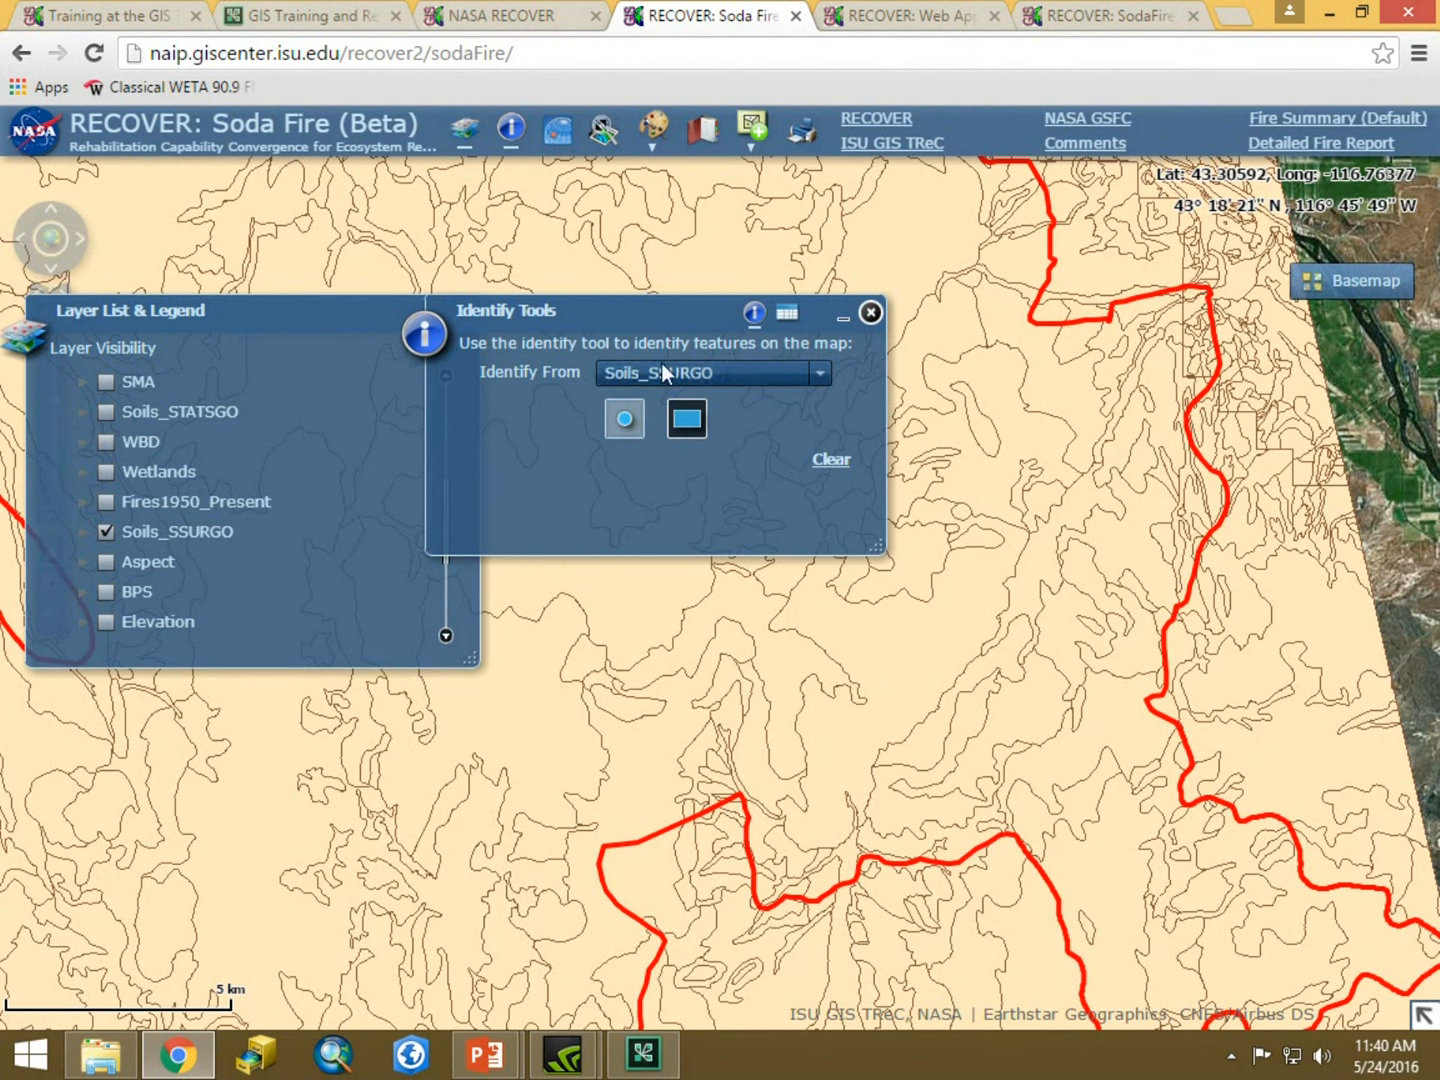
# Identify a soil polygon inside the fire perimeter and open its Environmental Site URL plant association PDF.
pyautogui.click(894, 658)
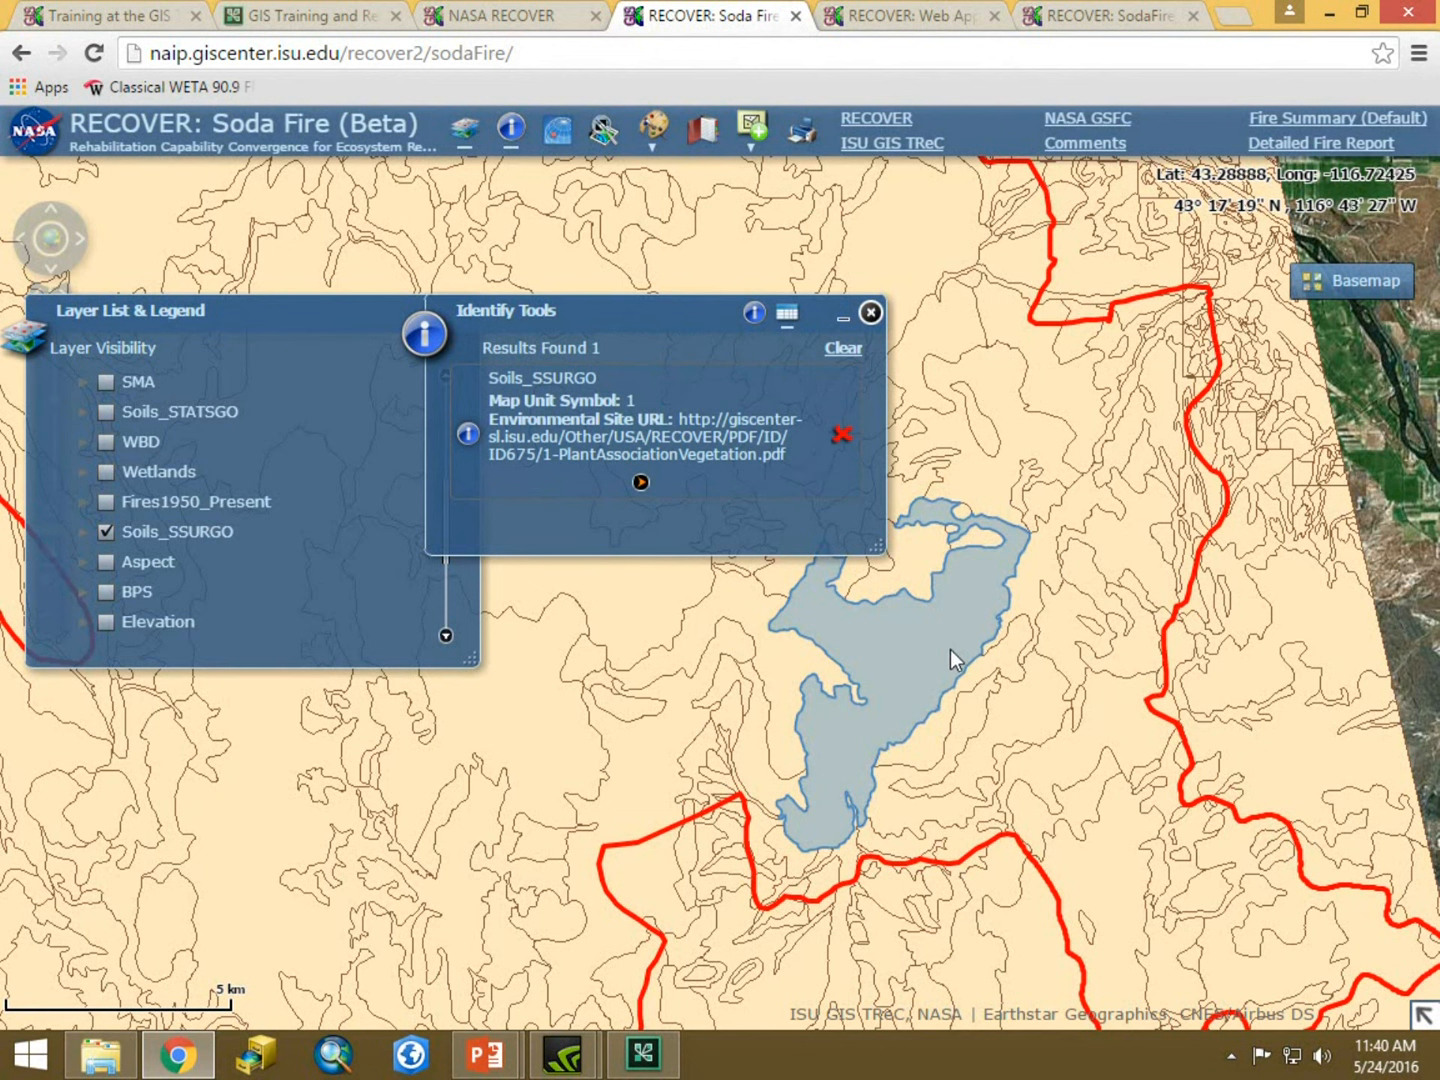
pyautogui.moveTo(641, 483)
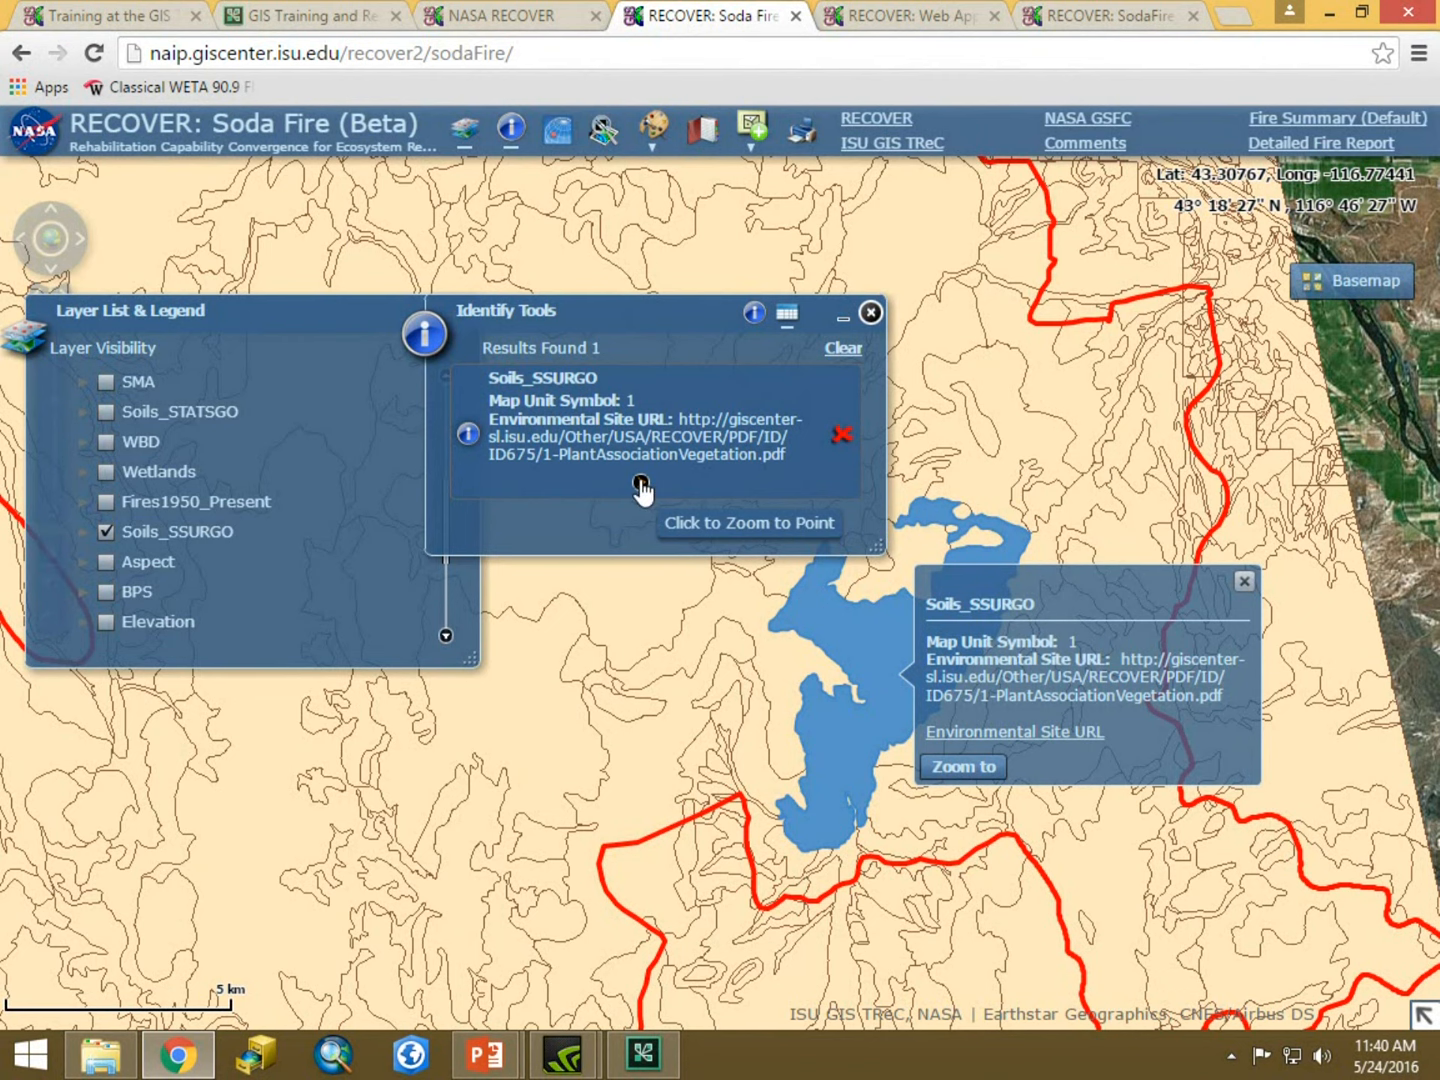
pyautogui.click(640, 485)
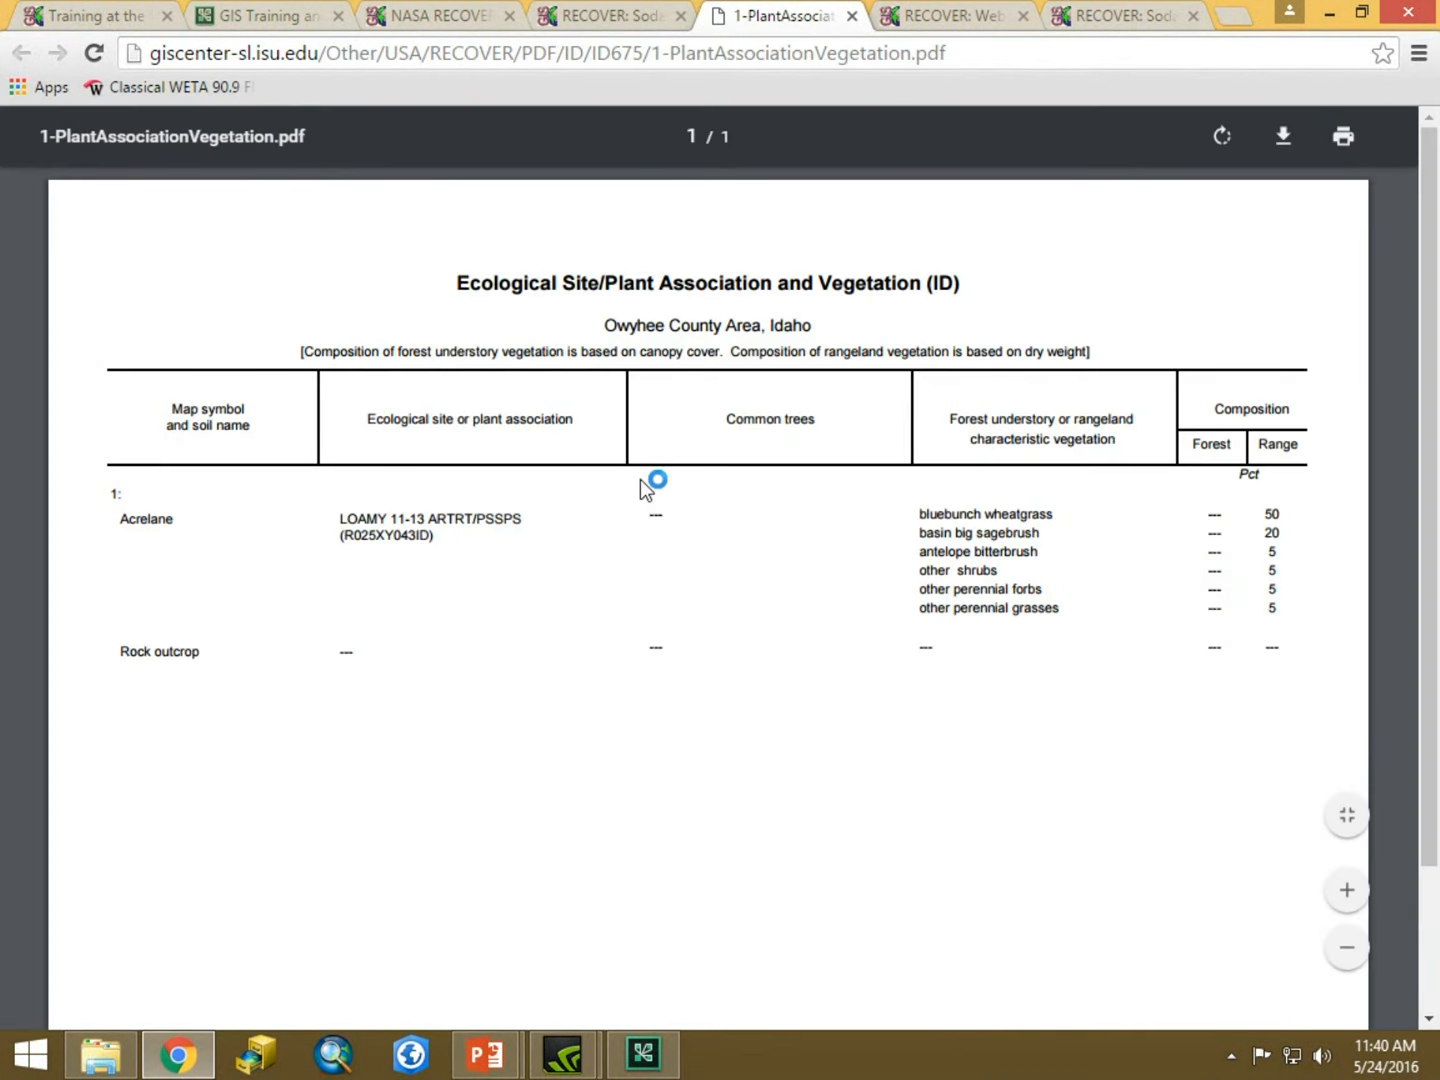
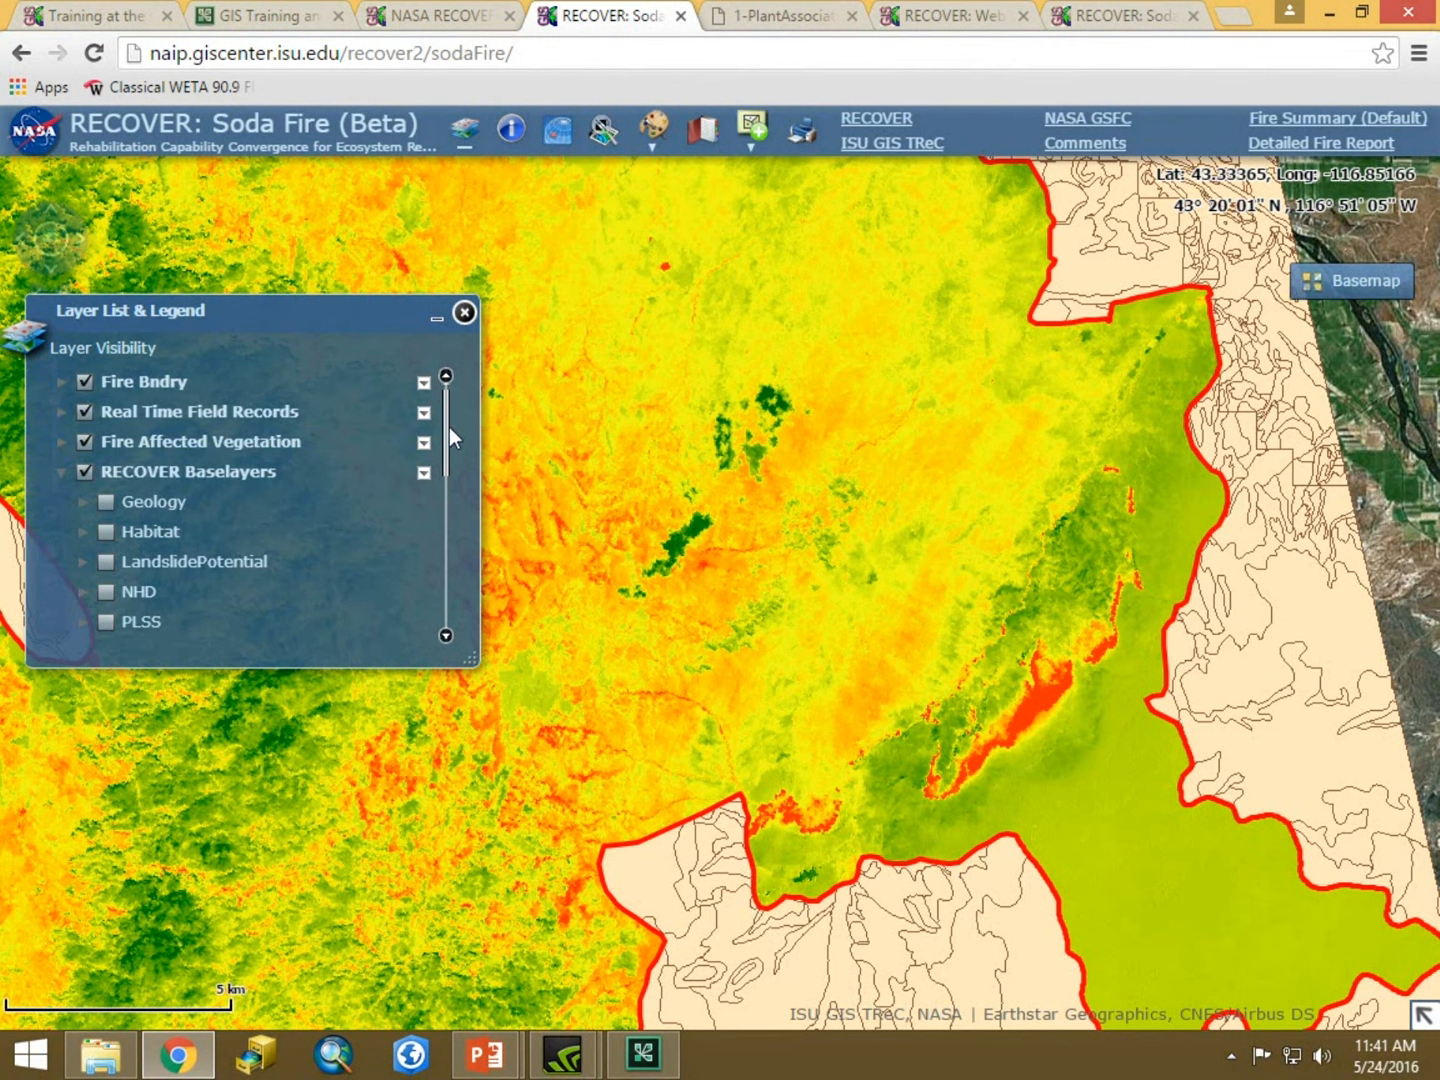
# Turn off the Soils_SSURGO layer and turn on the Slope layer among the RECOVER Baselayers.
pyautogui.moveTo(447, 429); pyautogui.dragTo(454, 538)
pyautogui.click(106, 471)
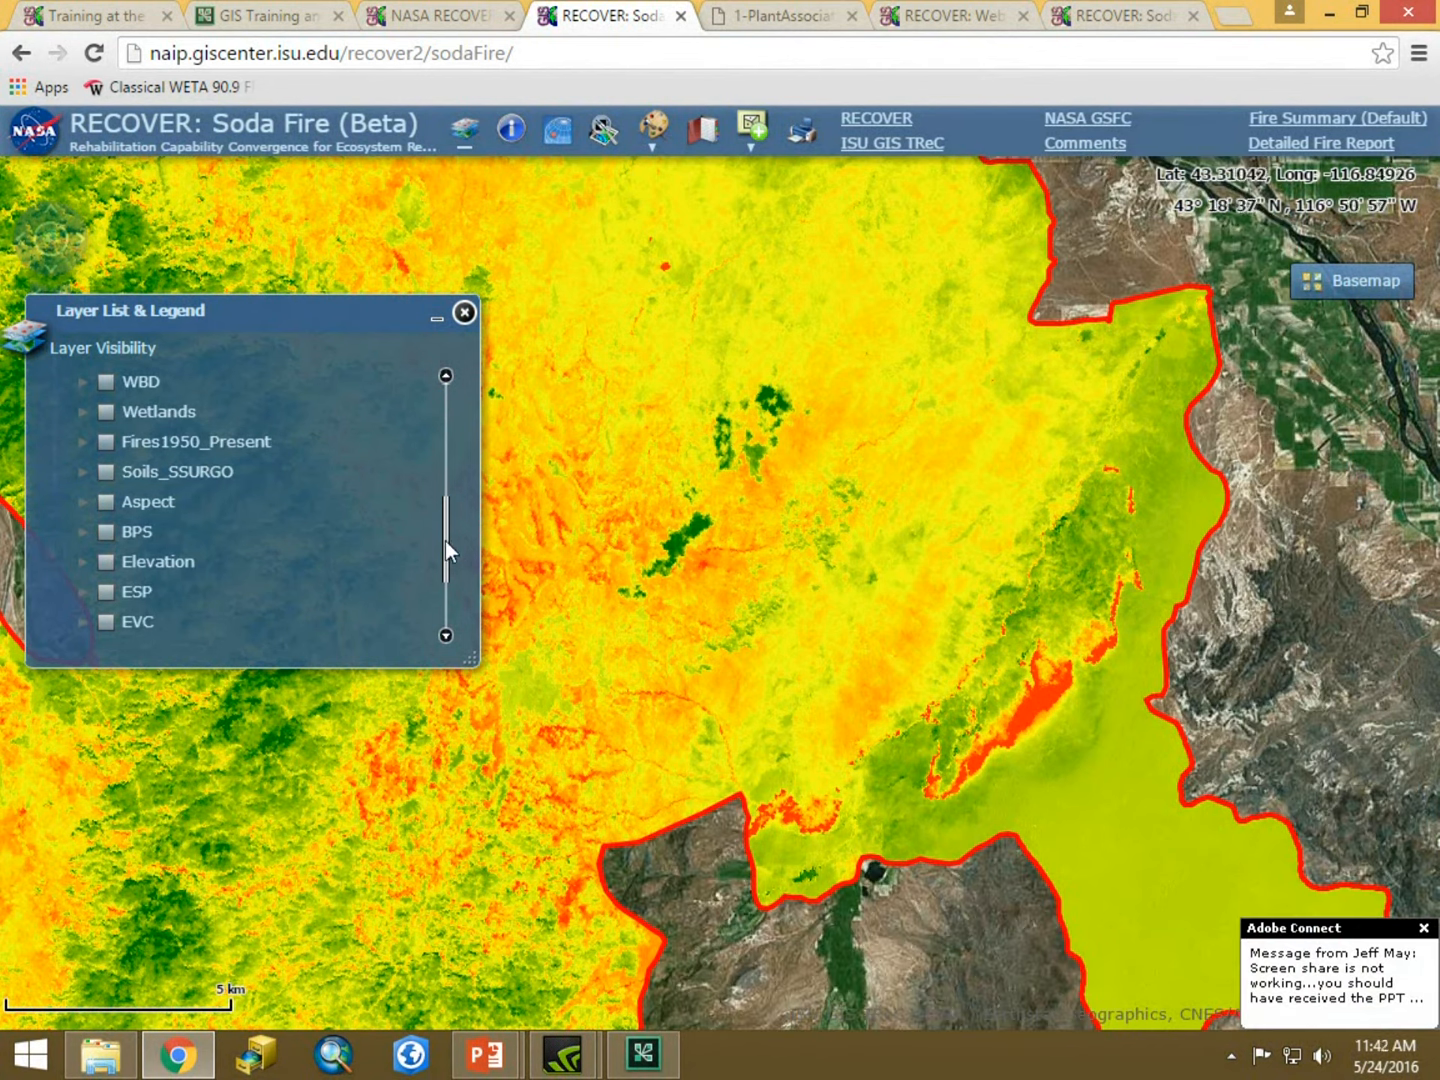
pyautogui.moveTo(445, 540); pyautogui.dragTo(445, 584)
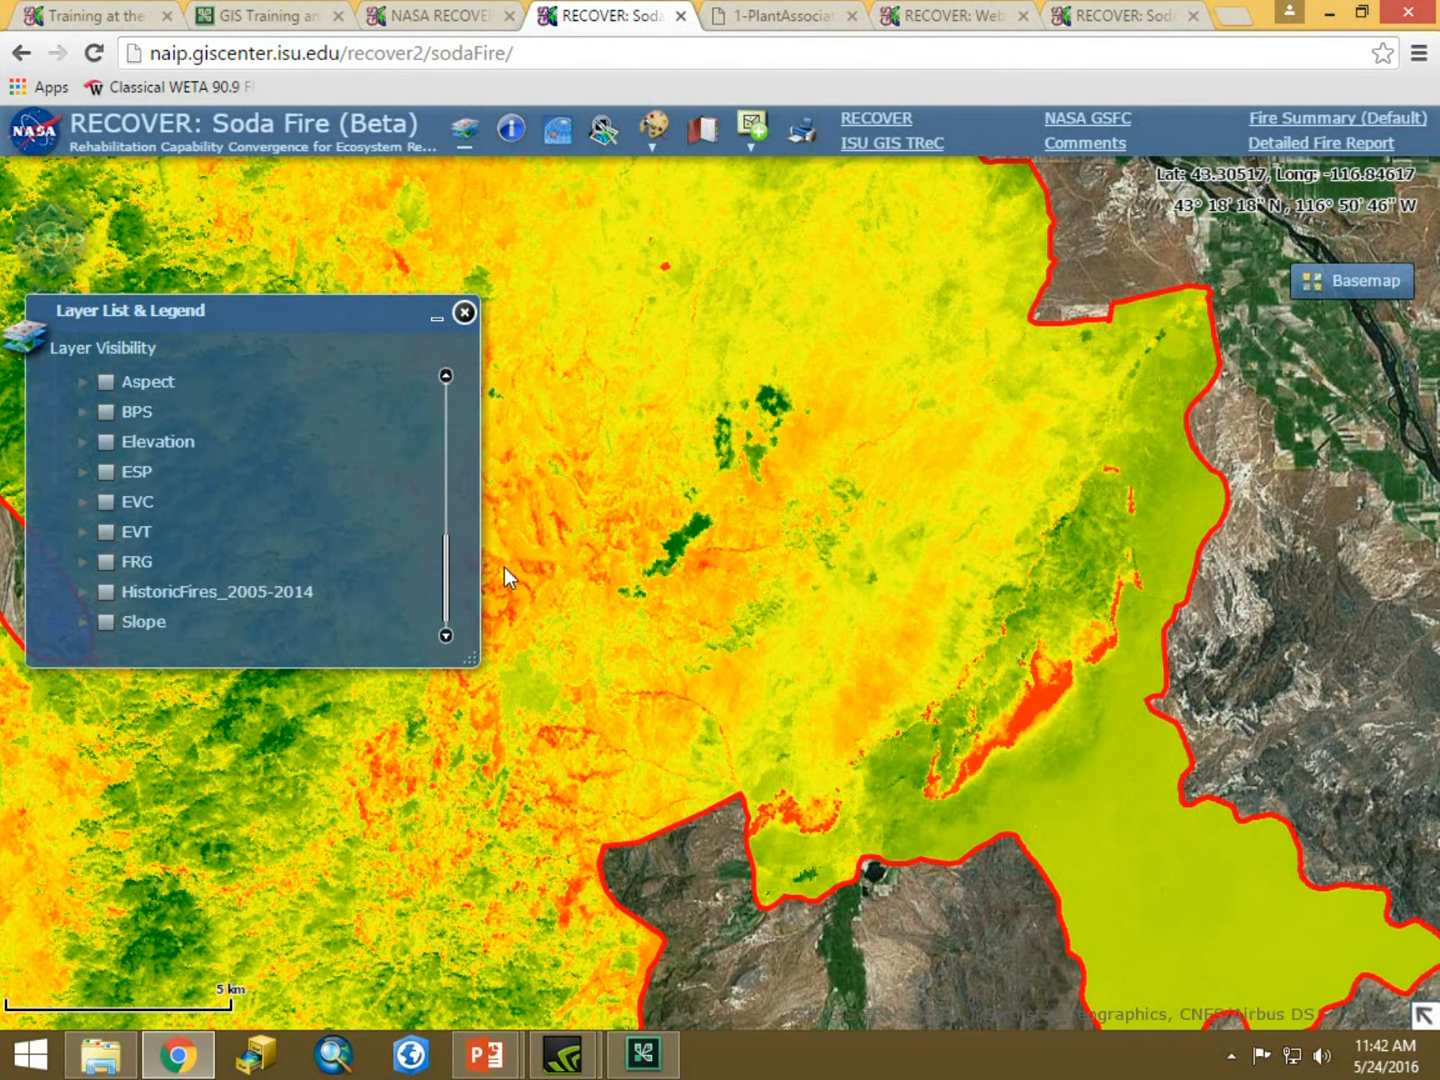
pyautogui.click(104, 624)
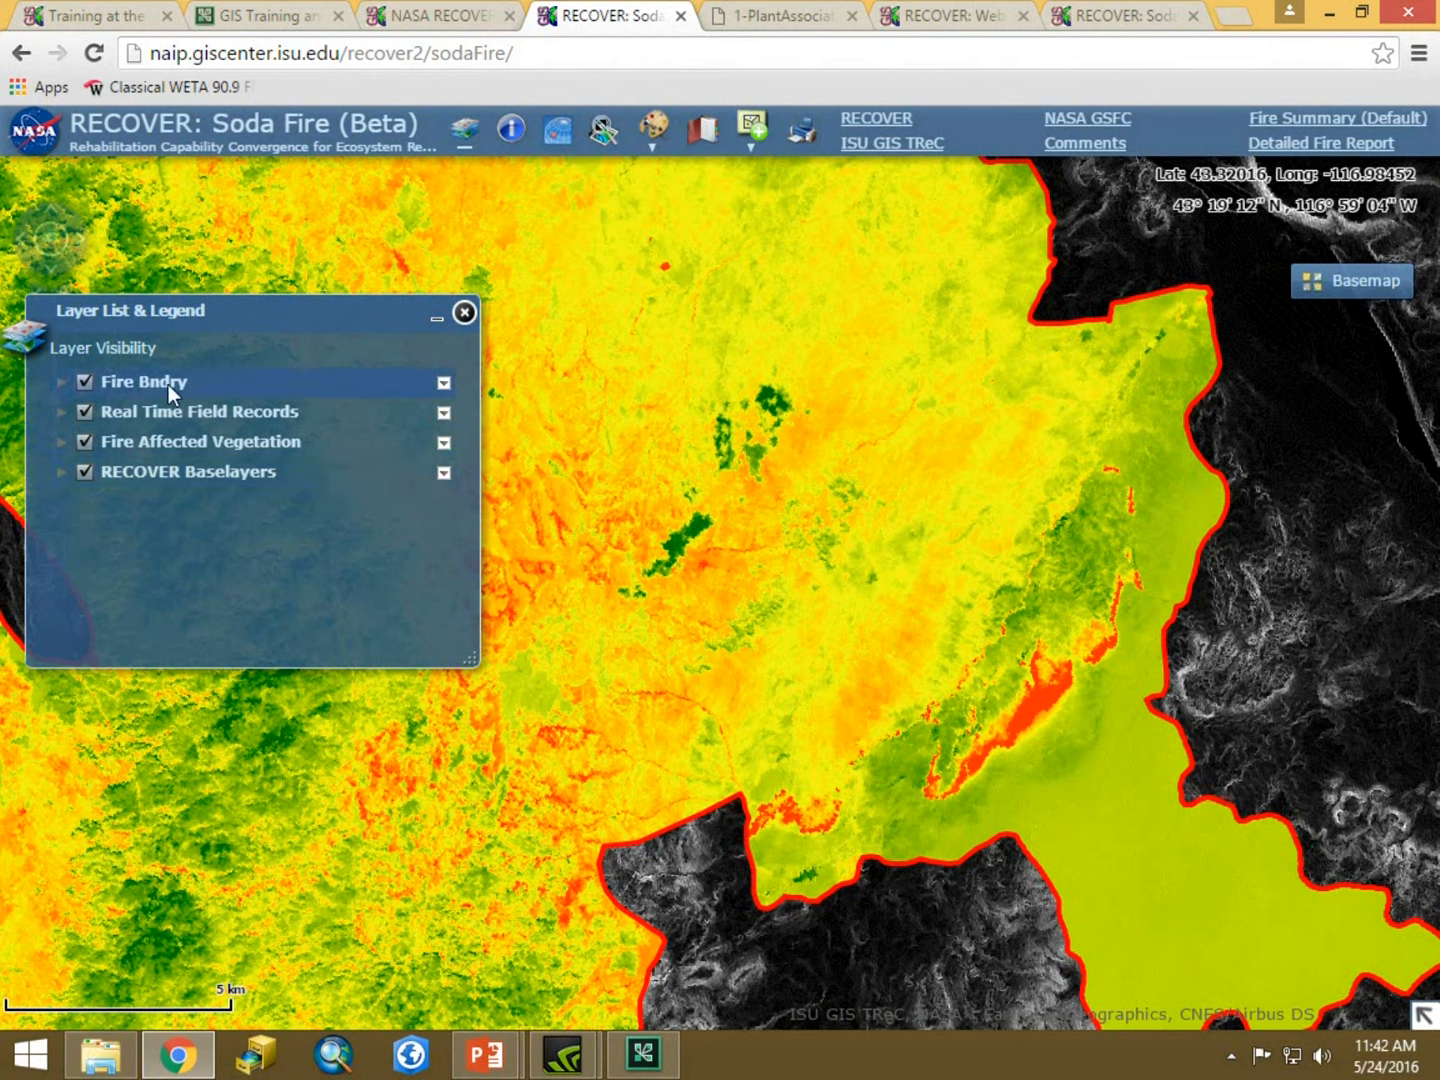
# Set the Fire Affected Vegetation layer's transparency to about 50%.
pyautogui.click(444, 443)
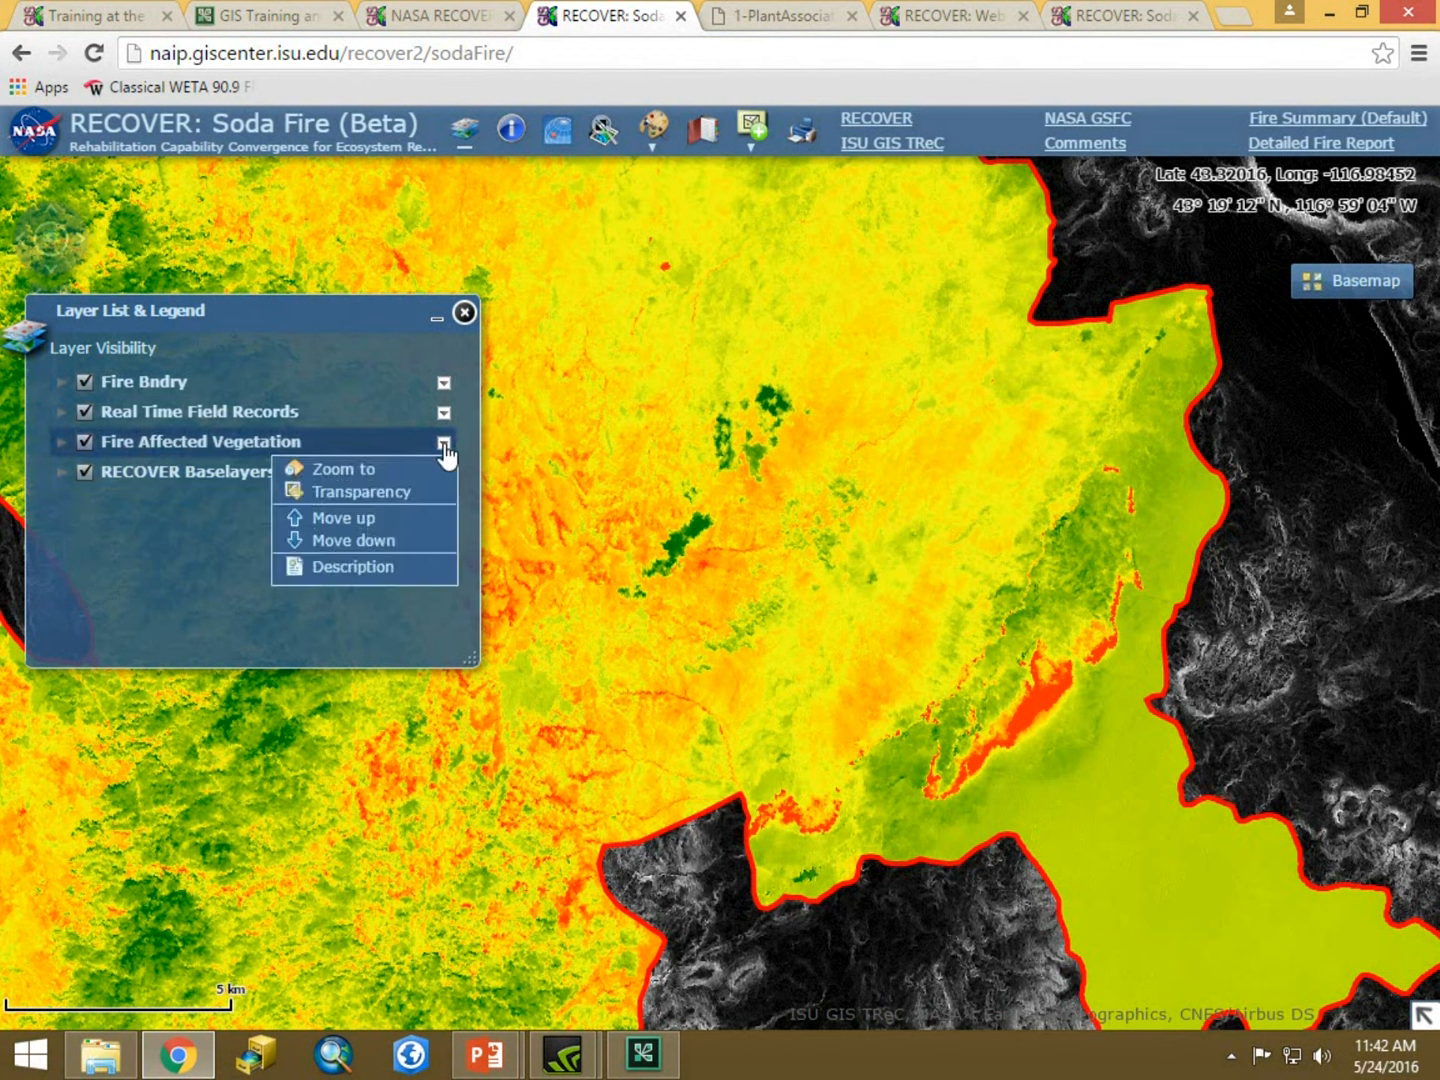
pyautogui.click(357, 494)
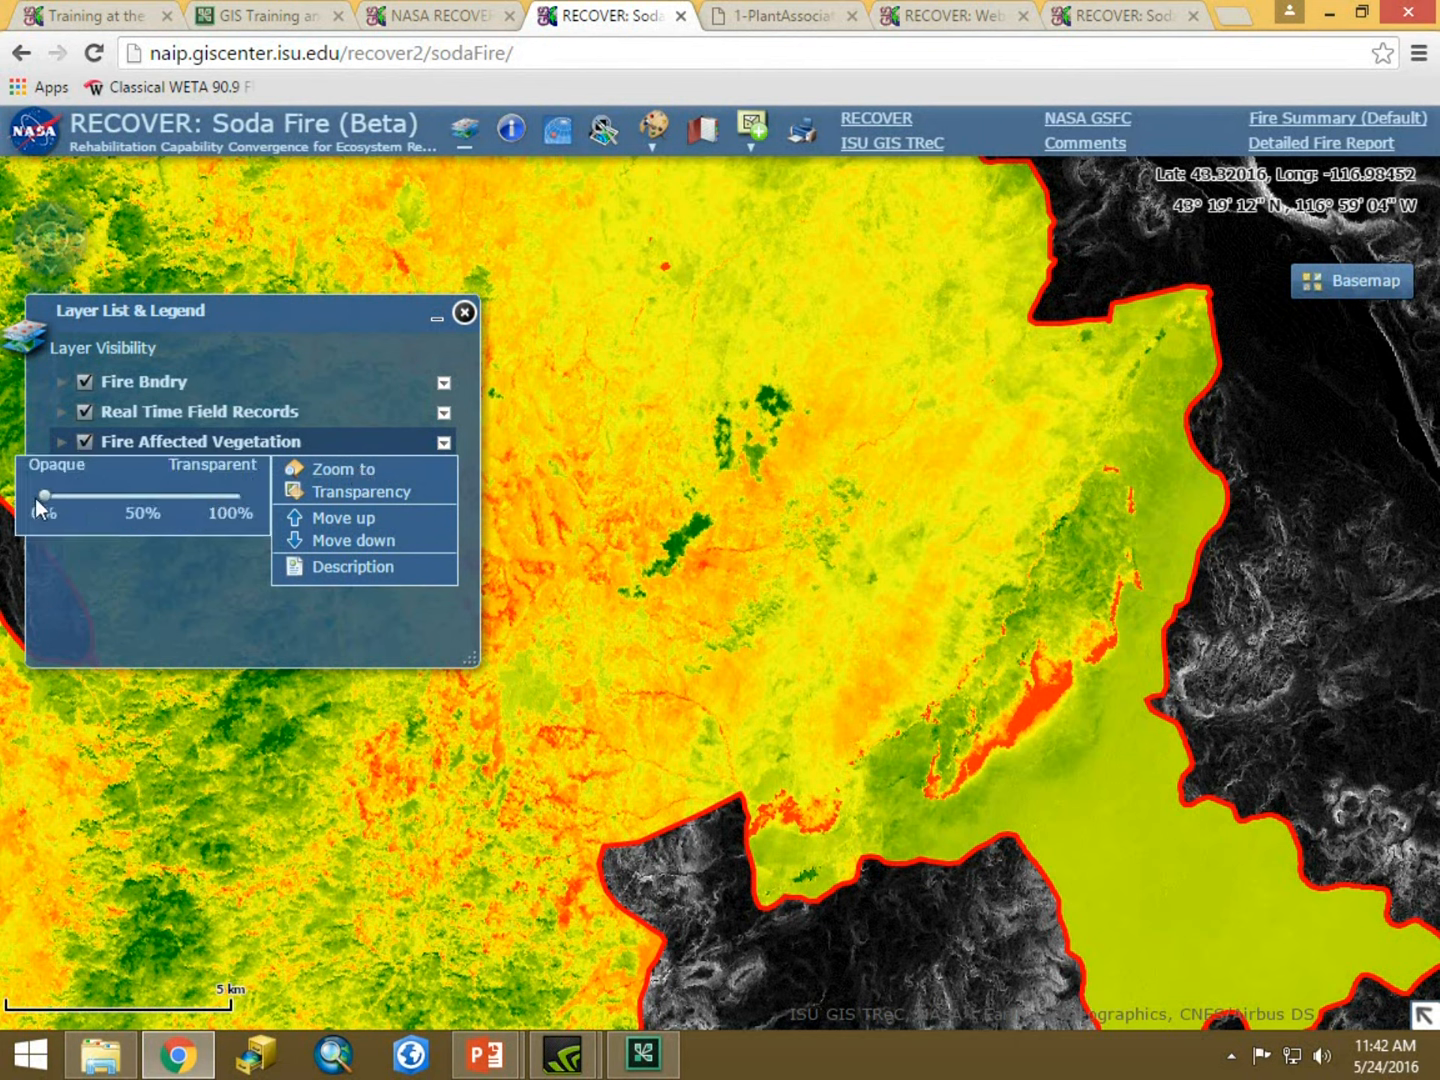
pyautogui.moveTo(44, 496); pyautogui.dragTo(153, 509)
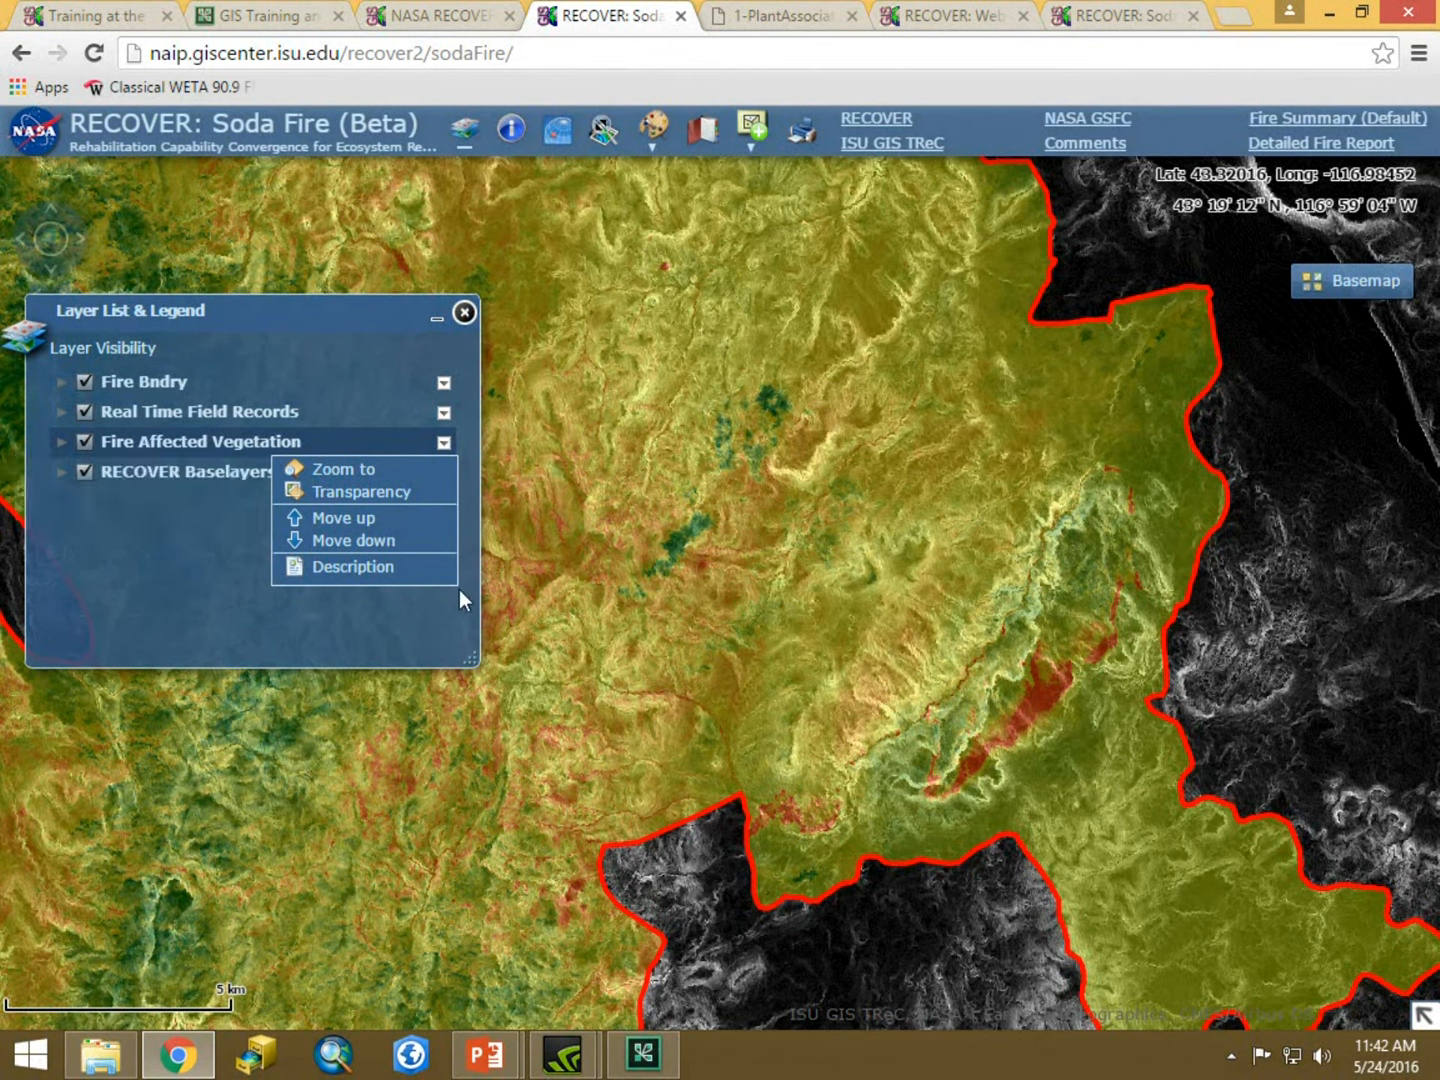
pyautogui.click(443, 442)
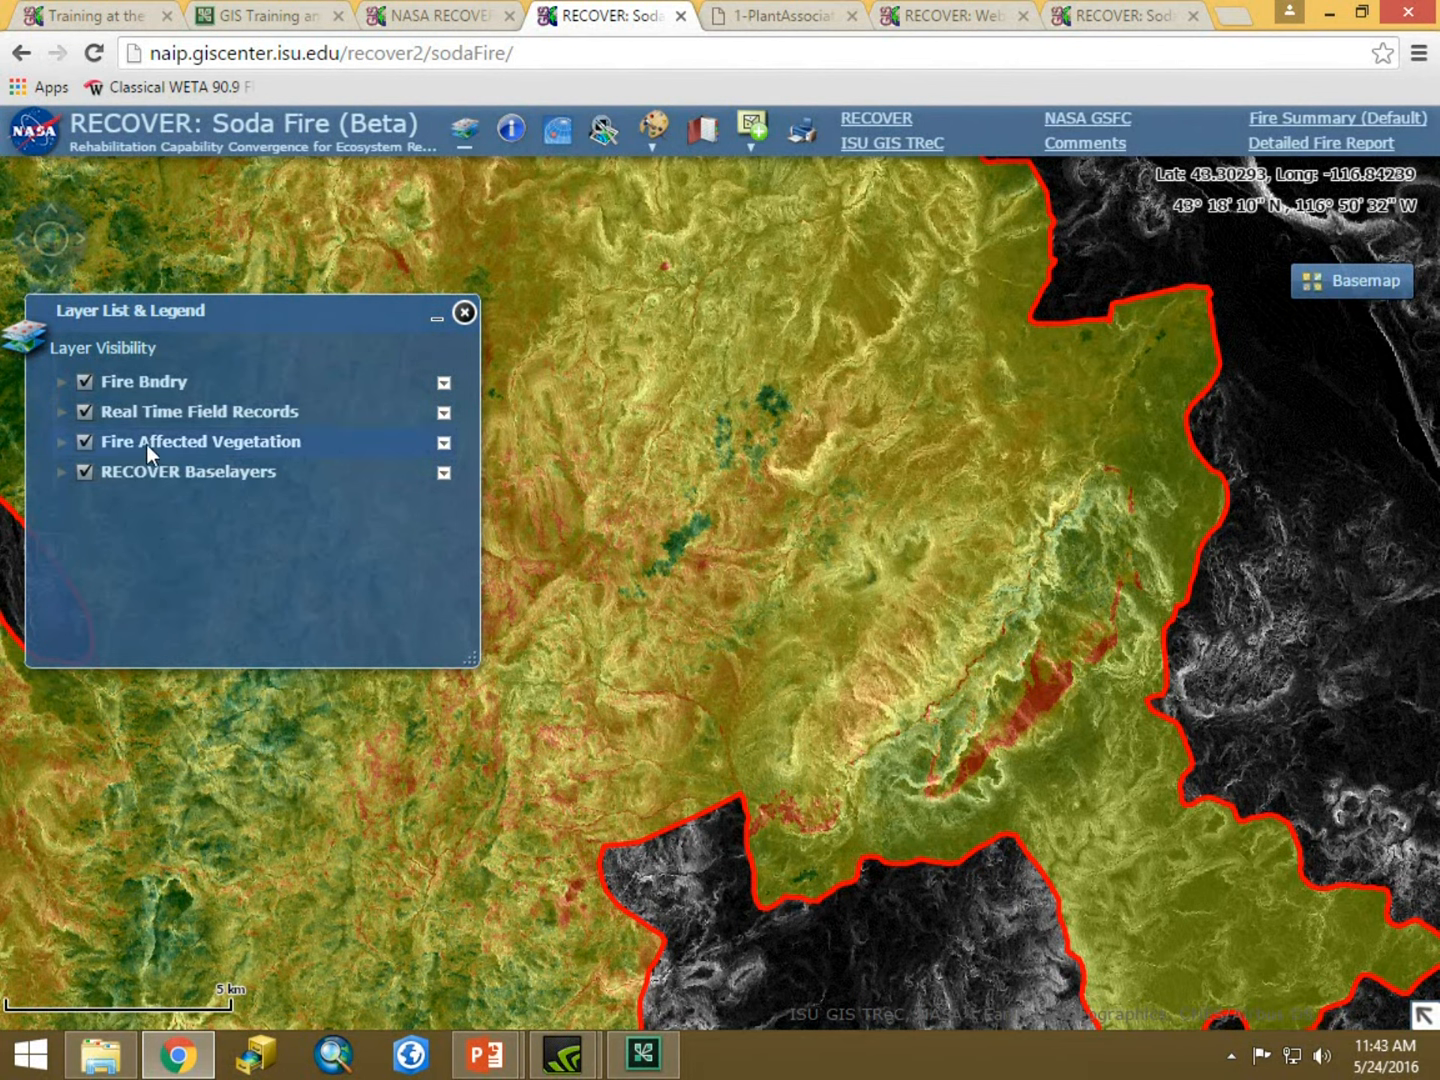
# Move the RECOVER Baselayers group up above Fire Affected Vegetation, then move it back down.
pyautogui.click(444, 474)
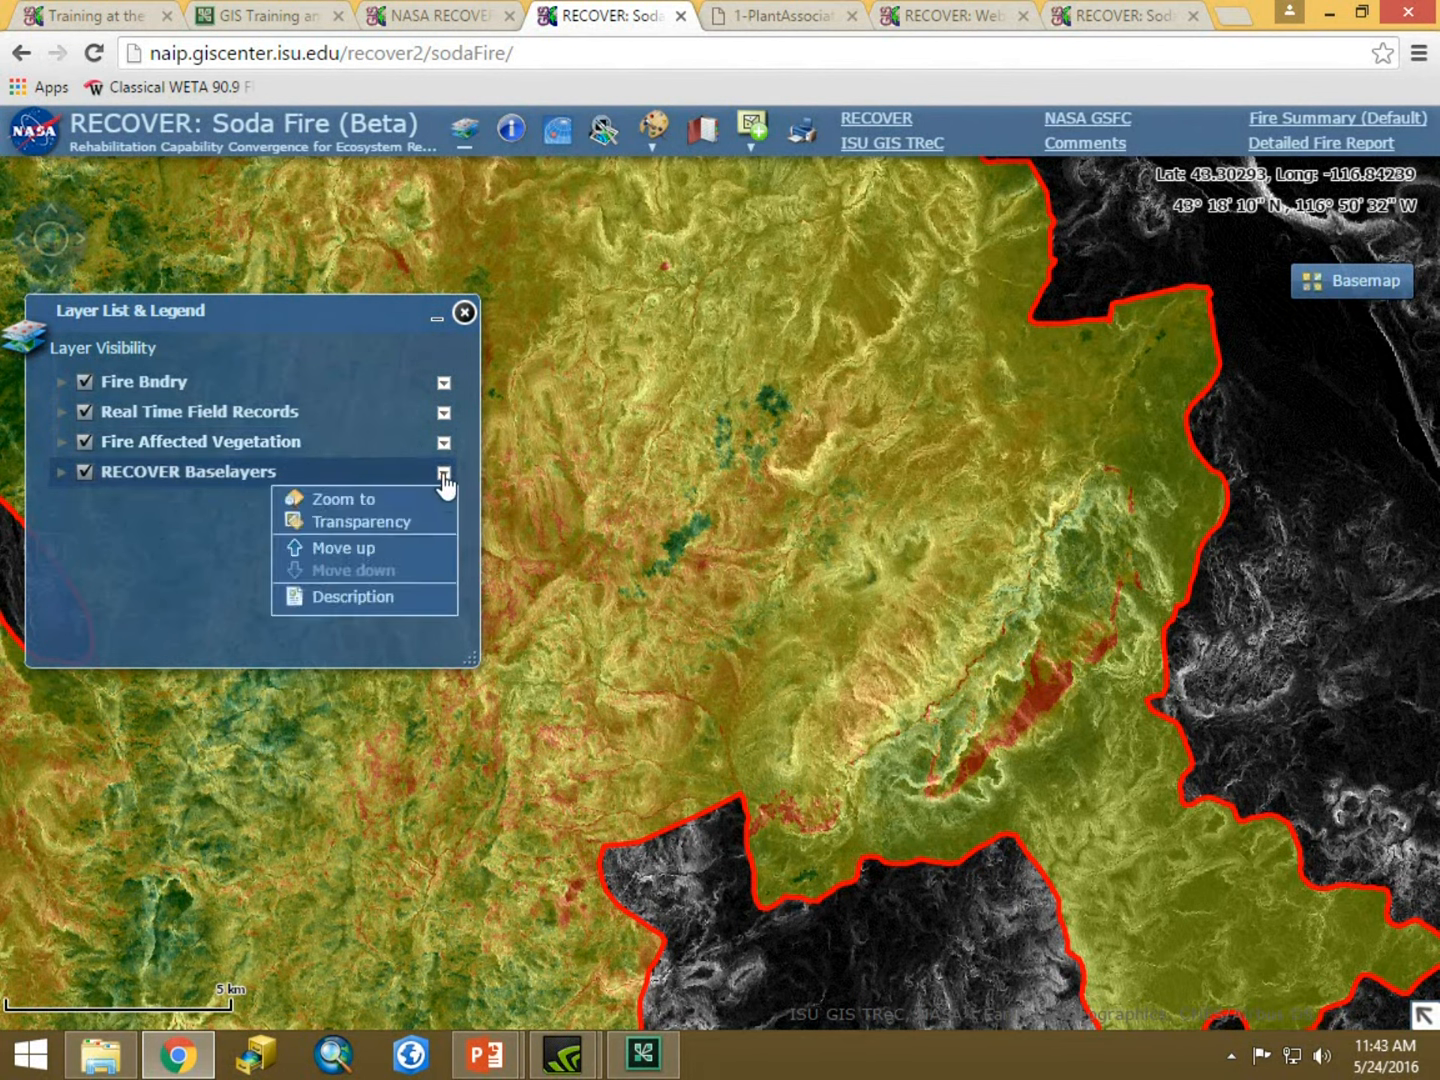
pyautogui.click(355, 550)
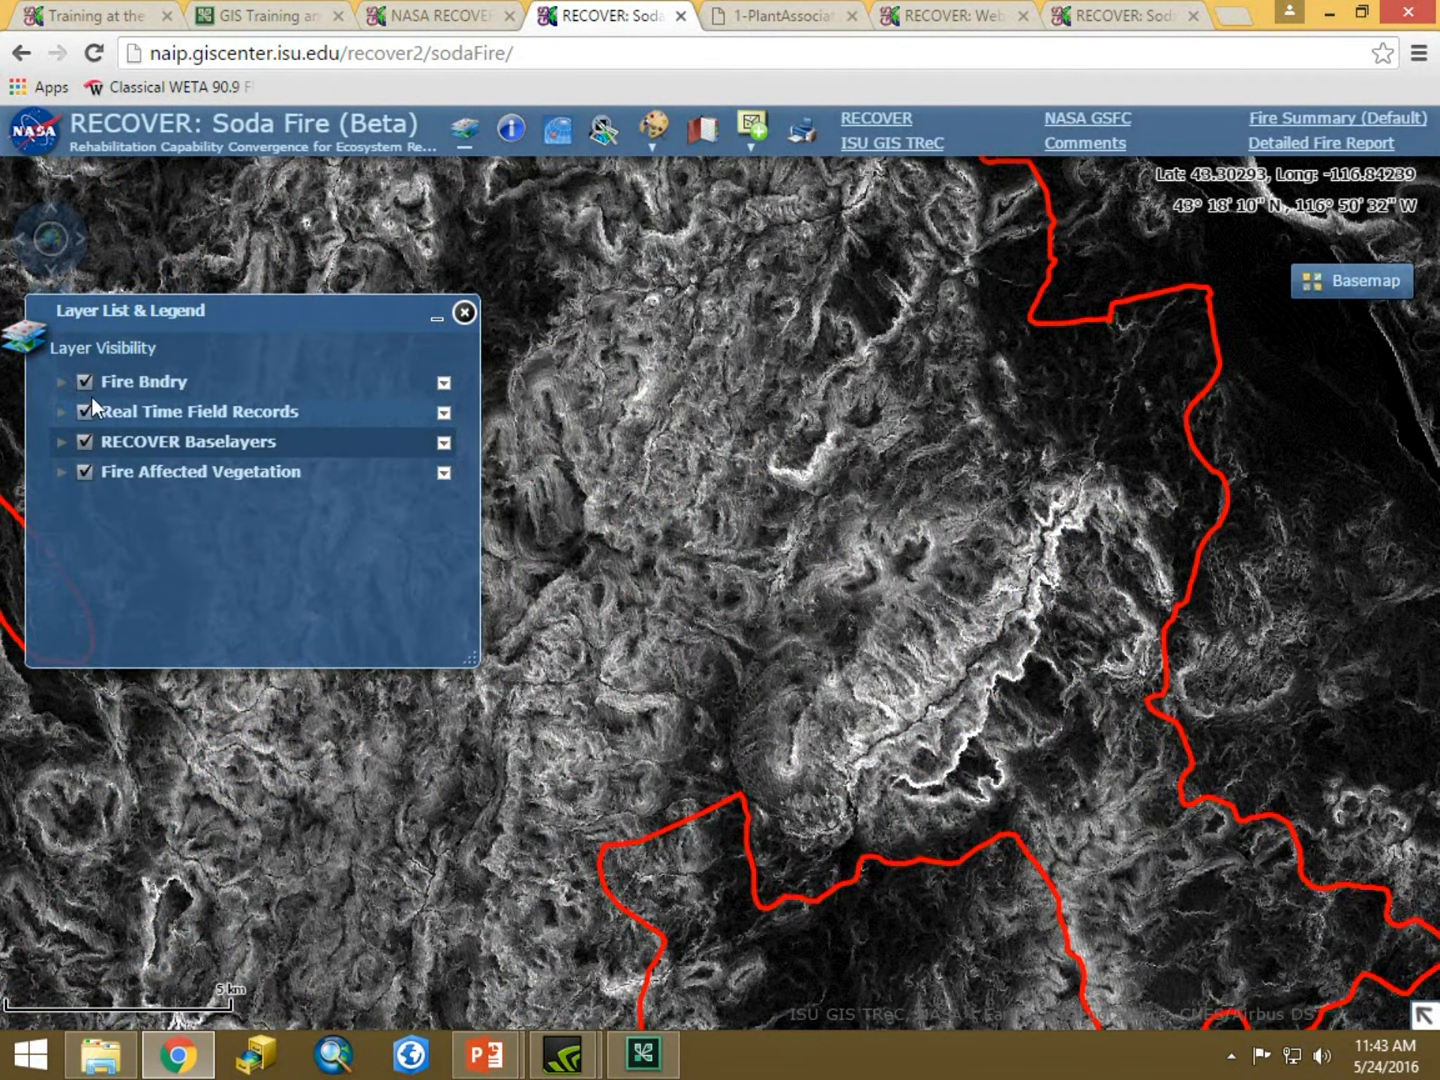
pyautogui.click(444, 446)
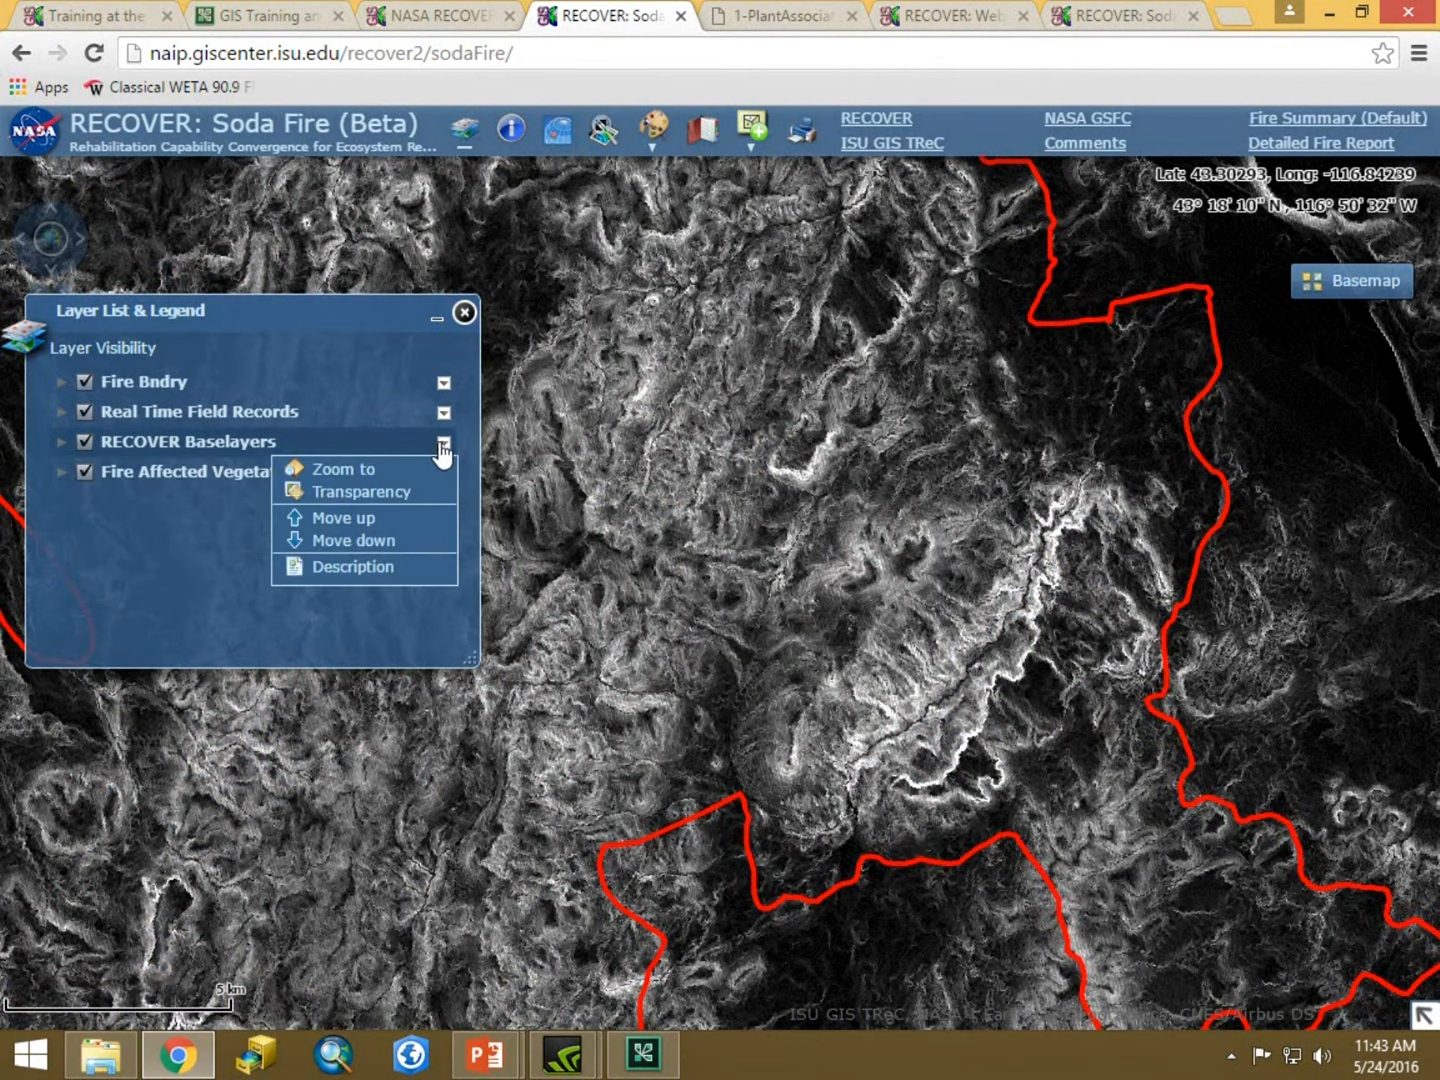
pyautogui.click(360, 540)
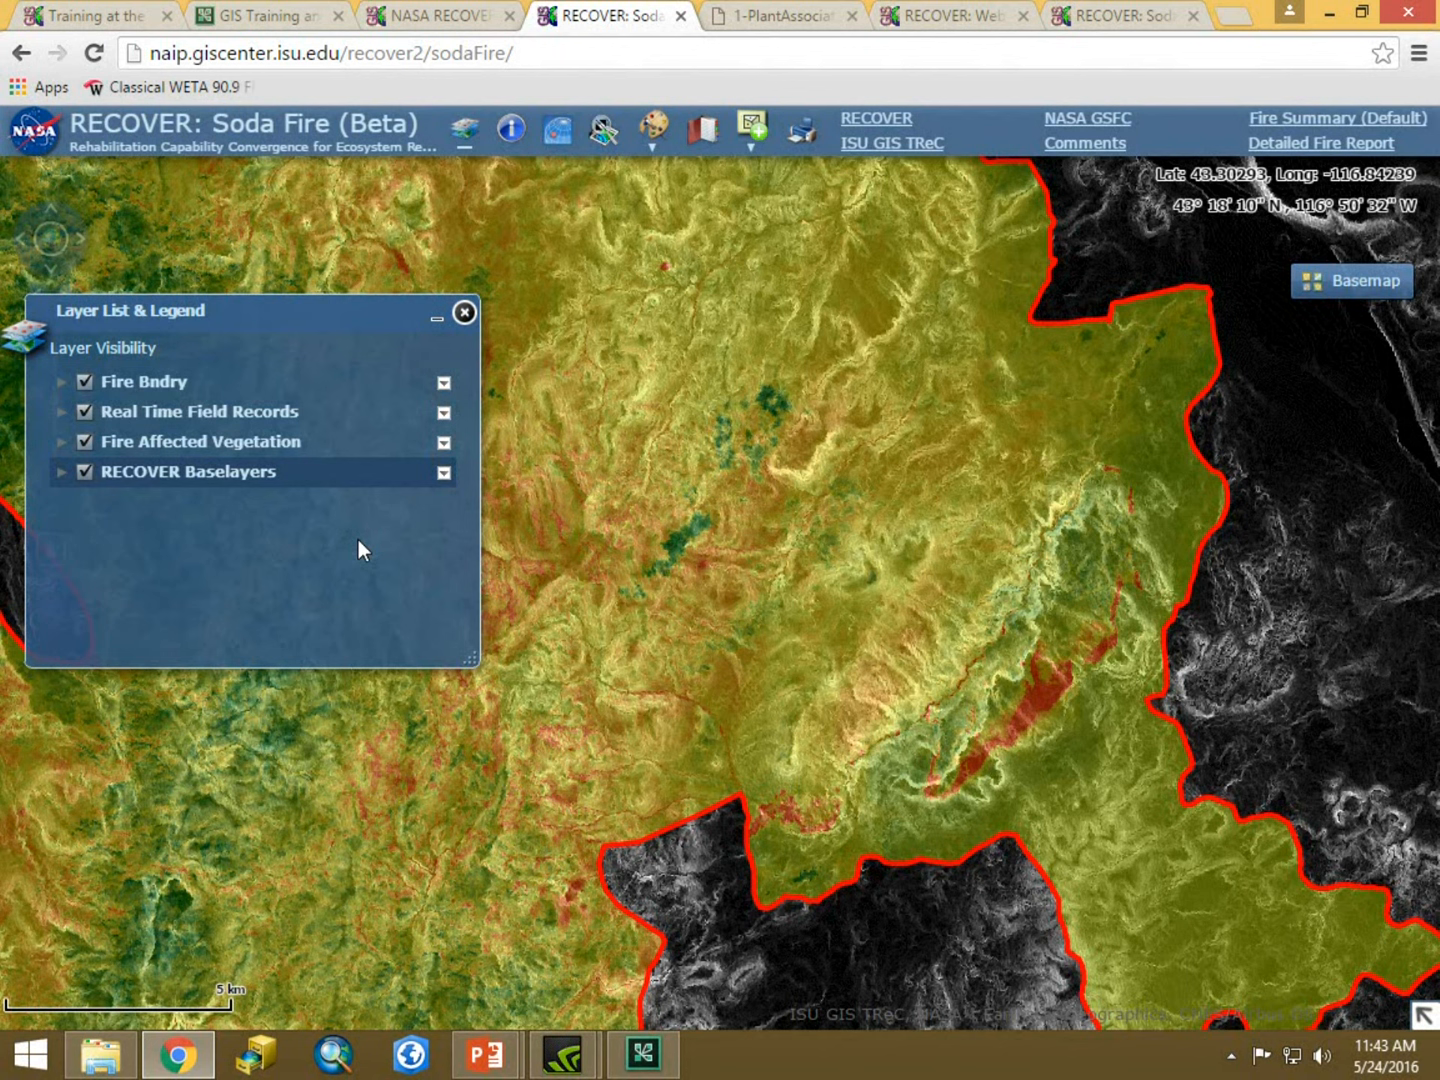
# Open the Fire Summary report PDF and review its agency acreage and map unit tables, then close it.
pyautogui.click(1274, 117)
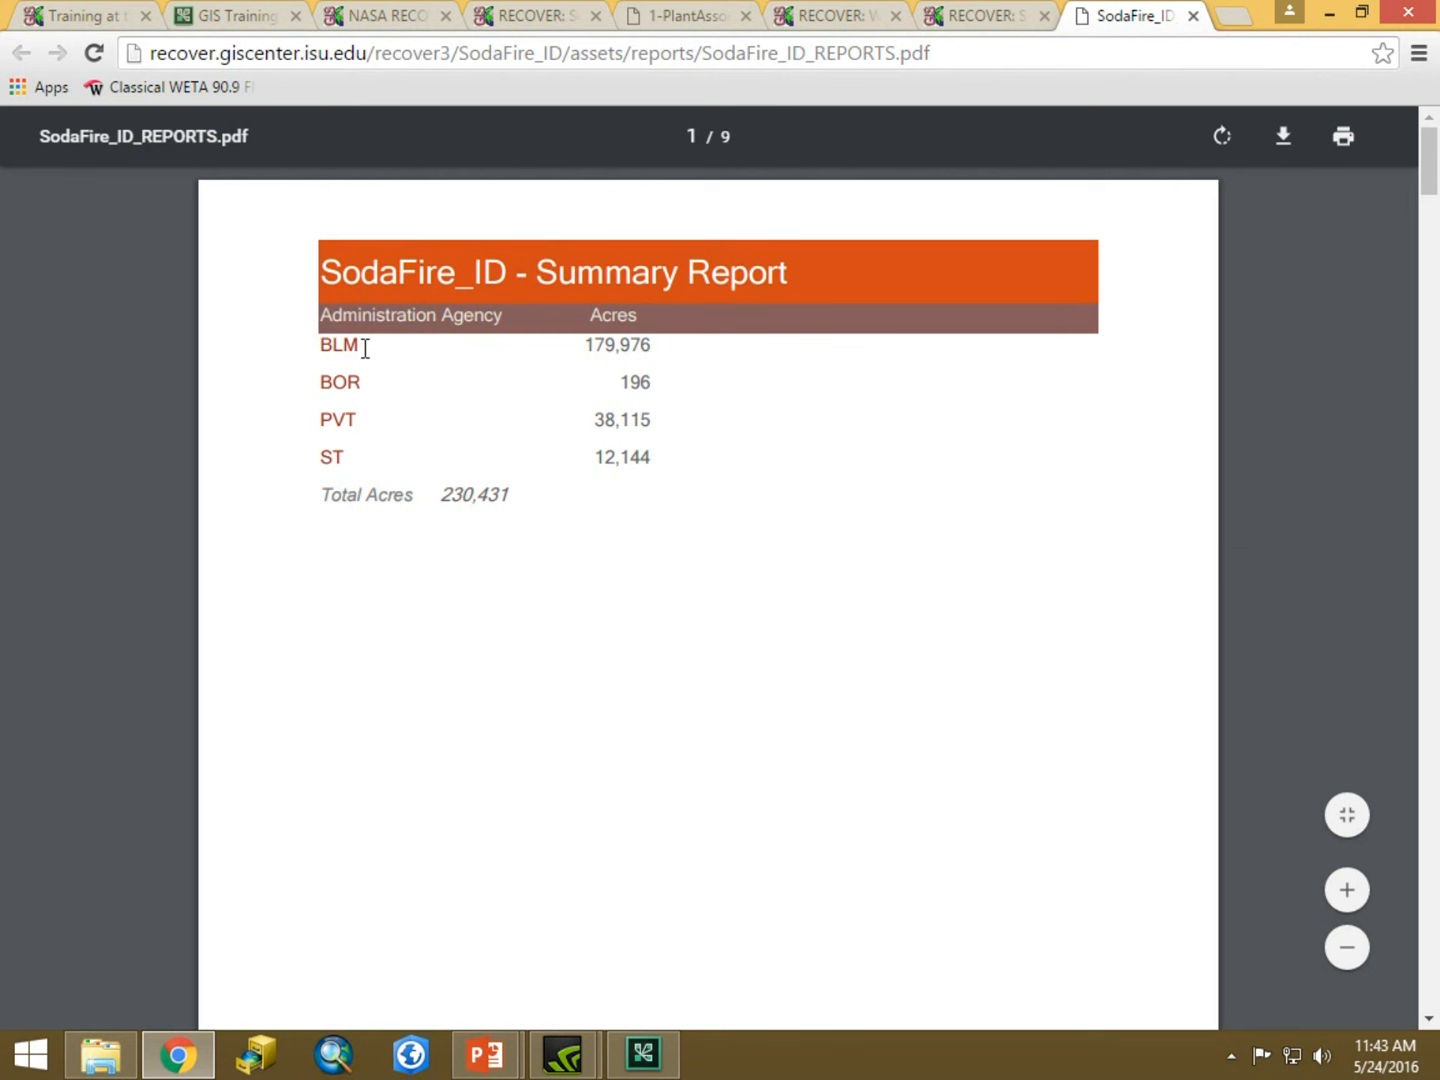
pyautogui.moveTo(322, 344); pyautogui.dragTo(368, 422)
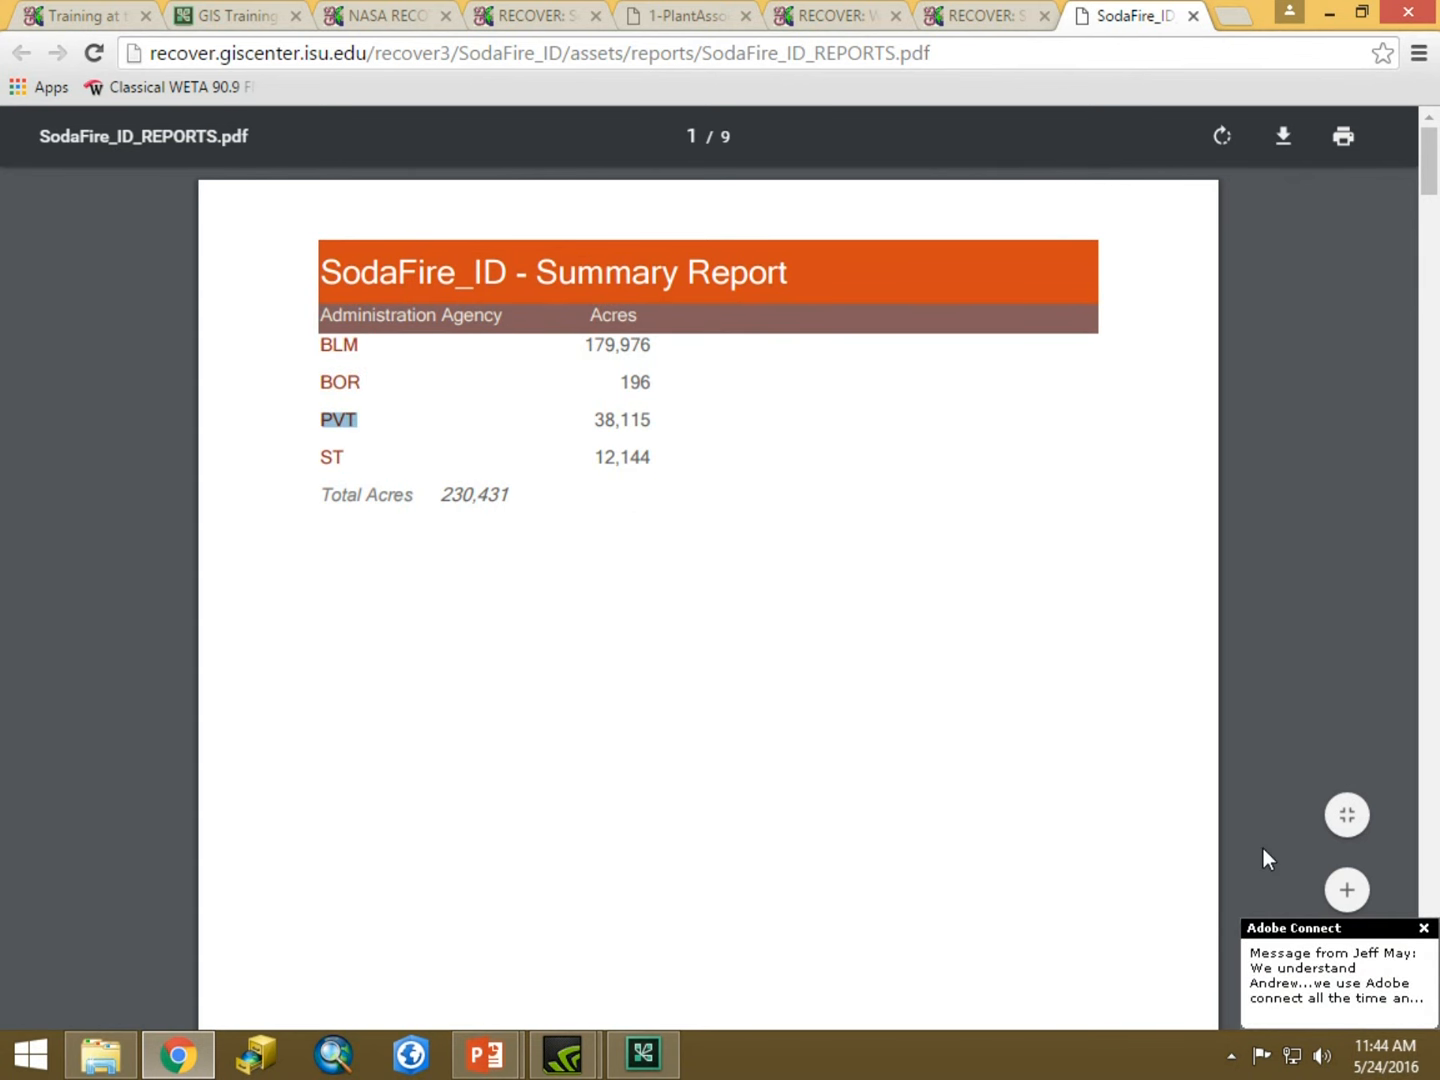
pyautogui.moveTo(1427, 160); pyautogui.dragTo(1437, 268)
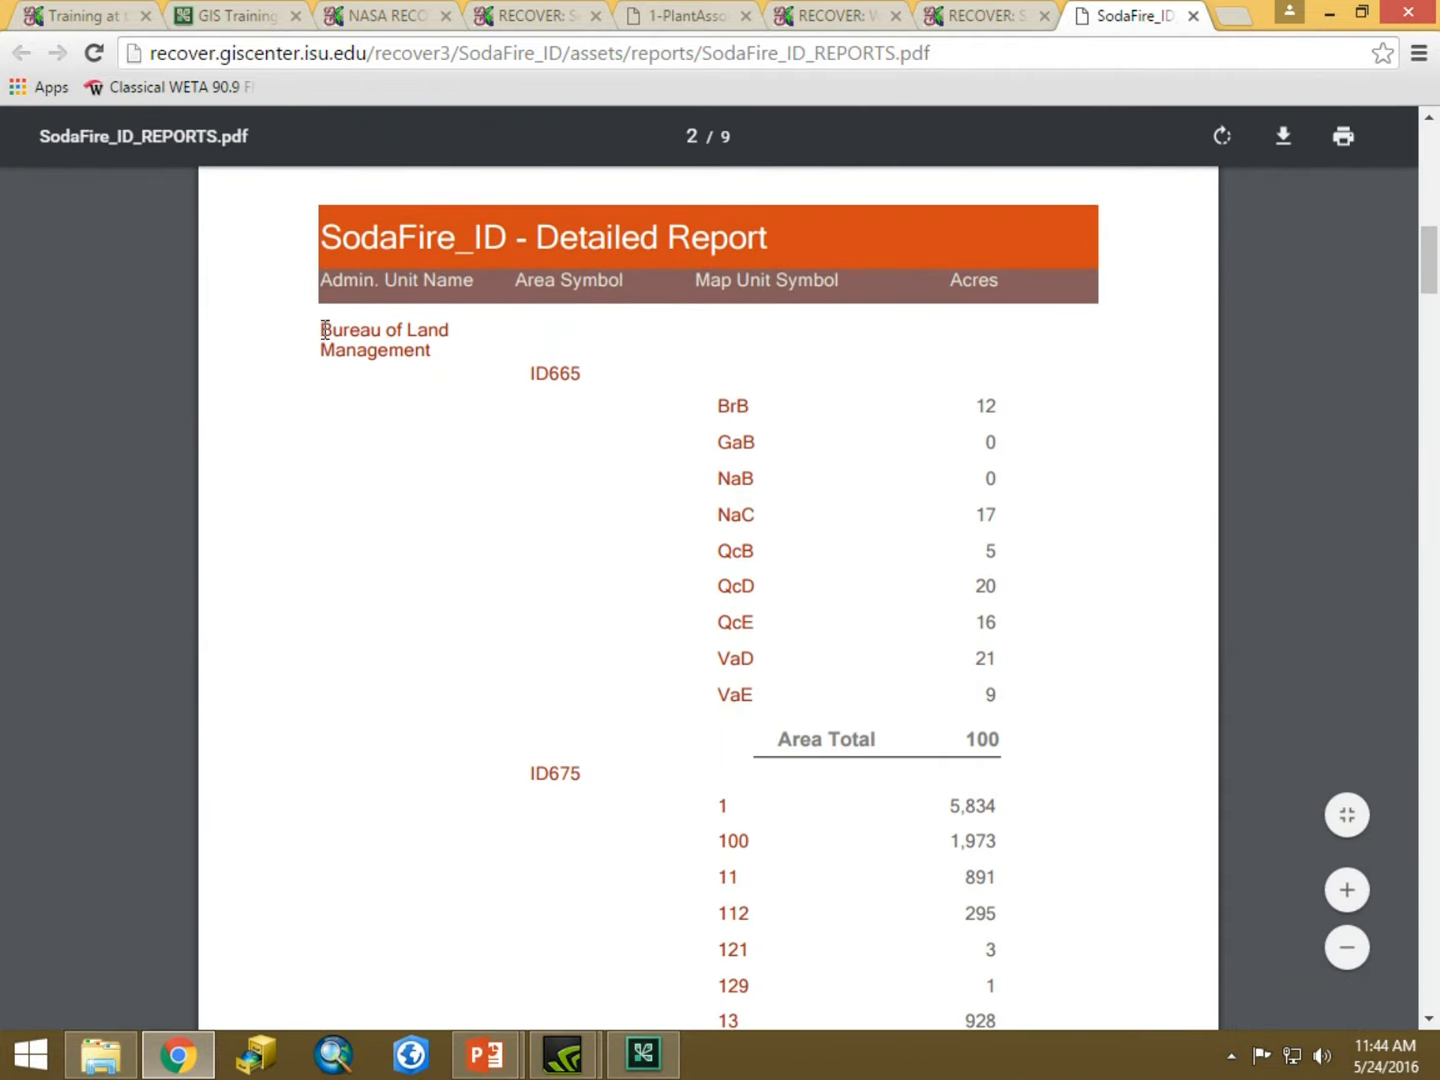
pyautogui.moveTo(325, 329); pyautogui.dragTo(440, 334)
pyautogui.moveTo(534, 374); pyautogui.dragTo(598, 373)
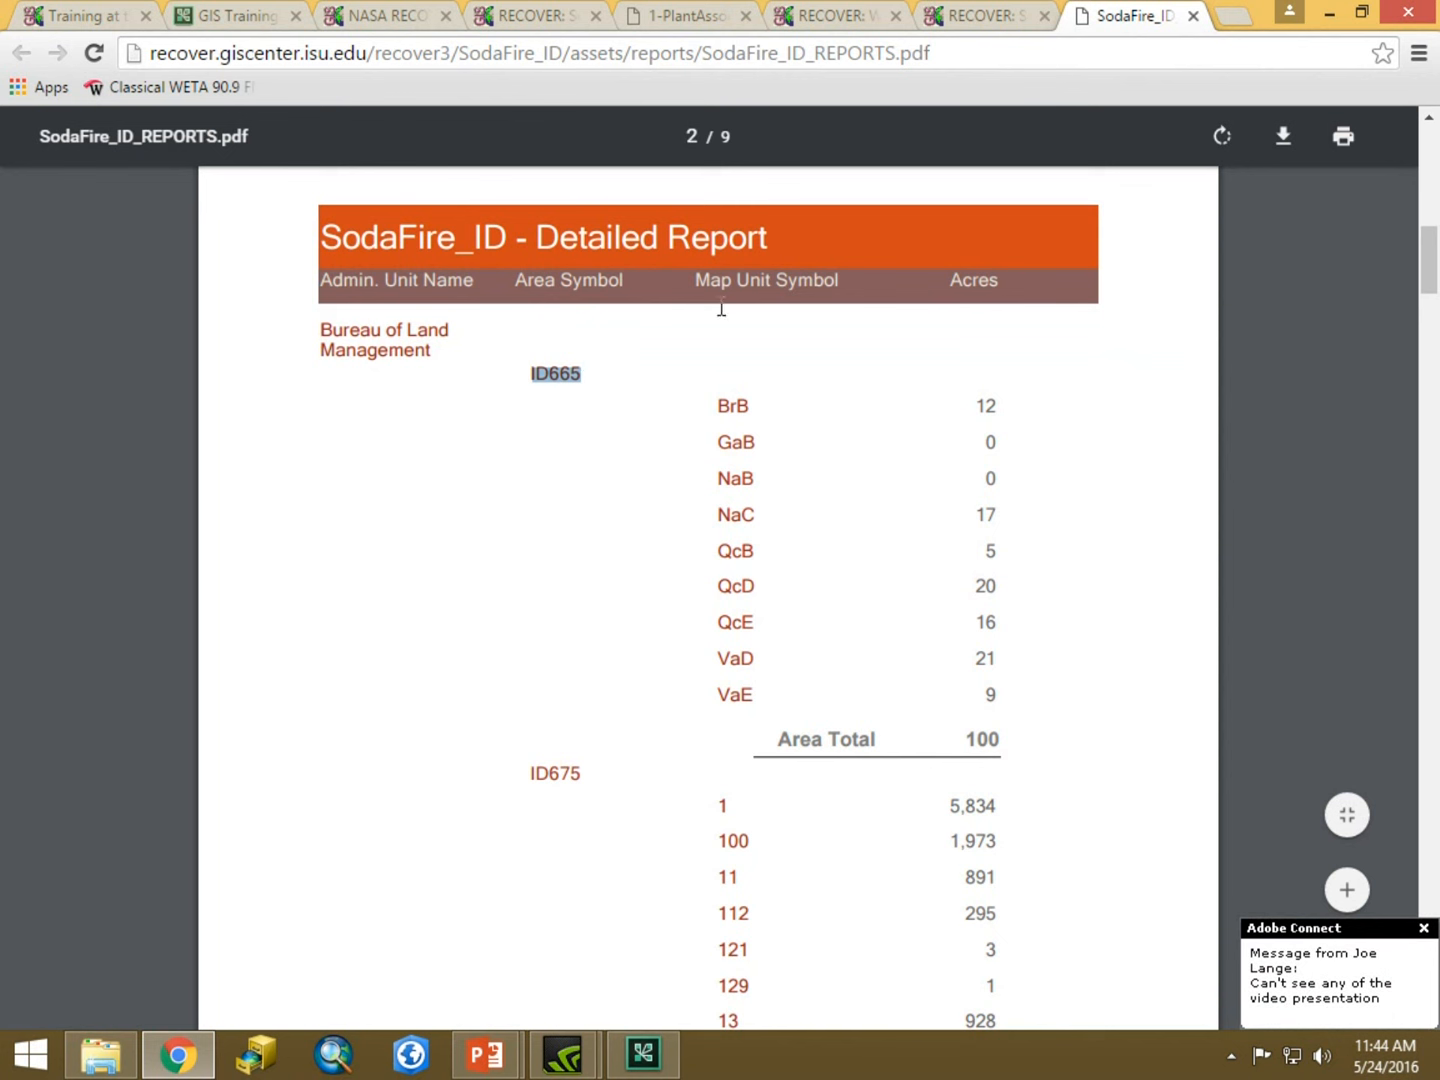
pyautogui.moveTo(716, 405); pyautogui.dragTo(770, 447)
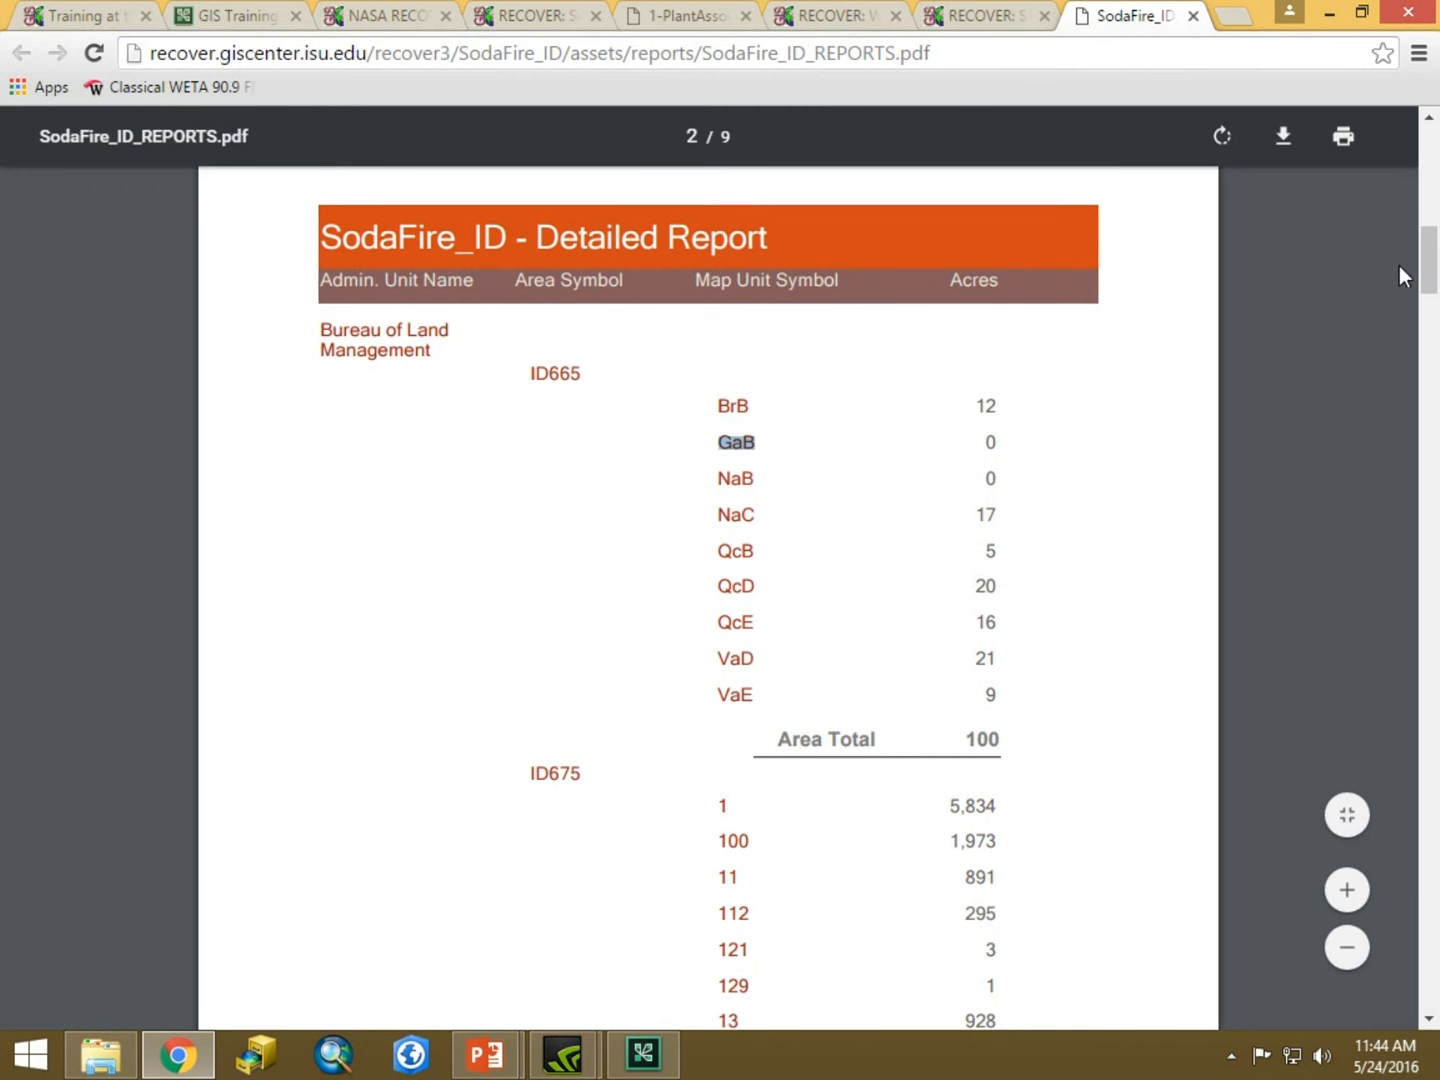
pyautogui.moveTo(1426, 270); pyautogui.dragTo(1426, 303)
pyautogui.moveTo(720, 341); pyautogui.dragTo(1018, 355)
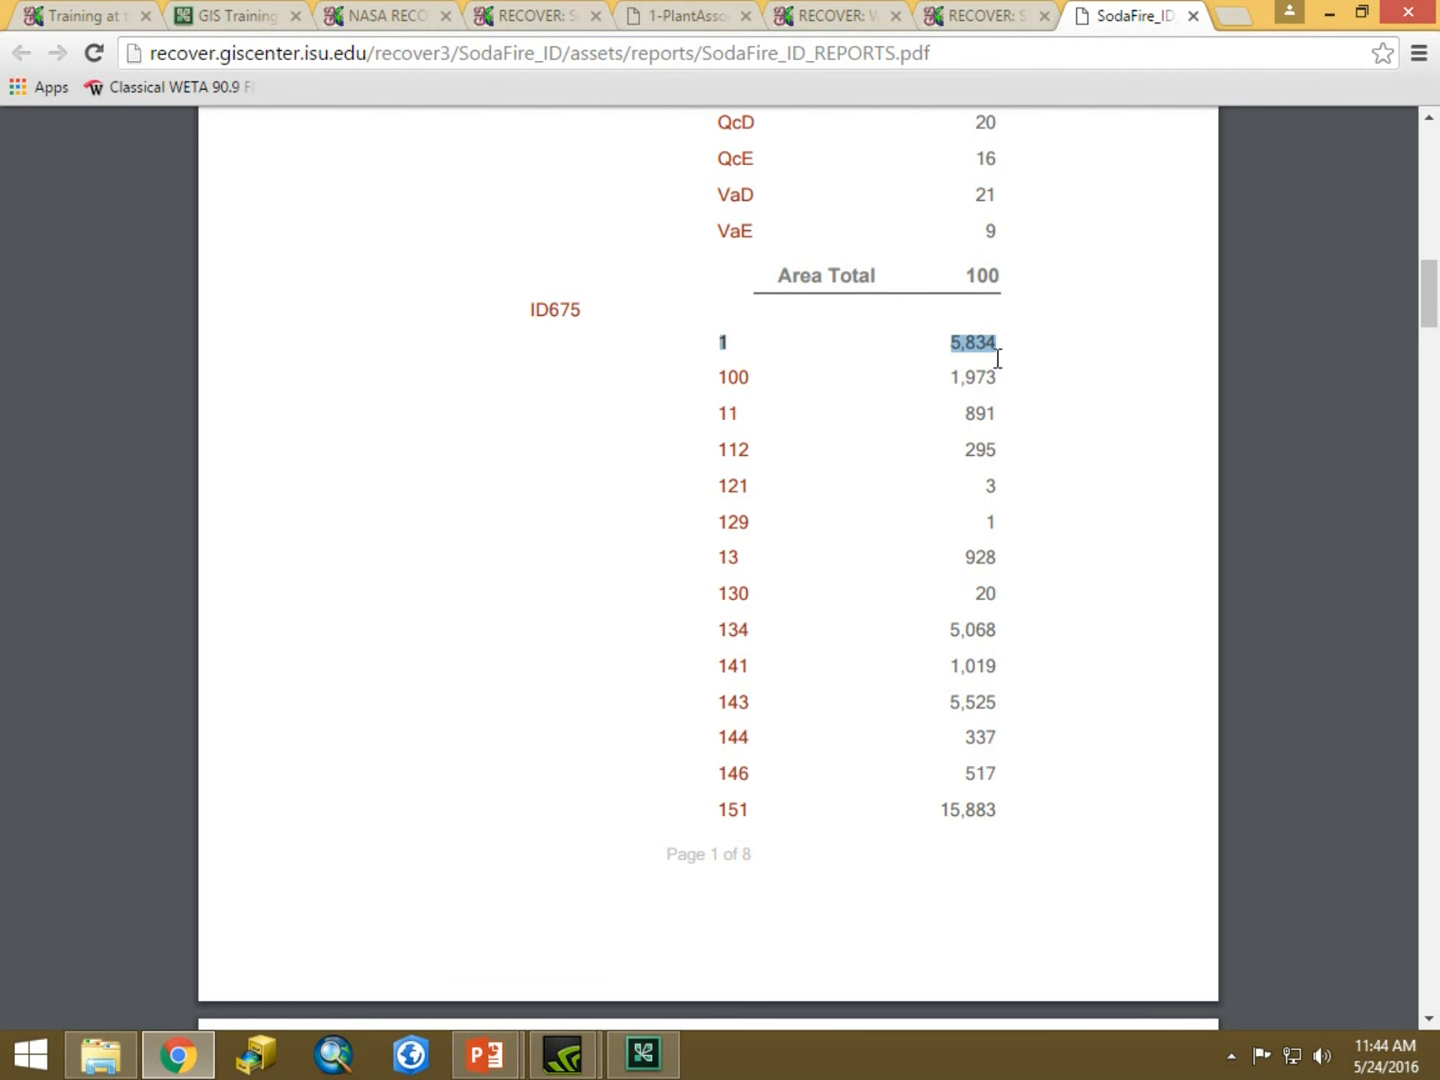
pyautogui.click(1192, 16)
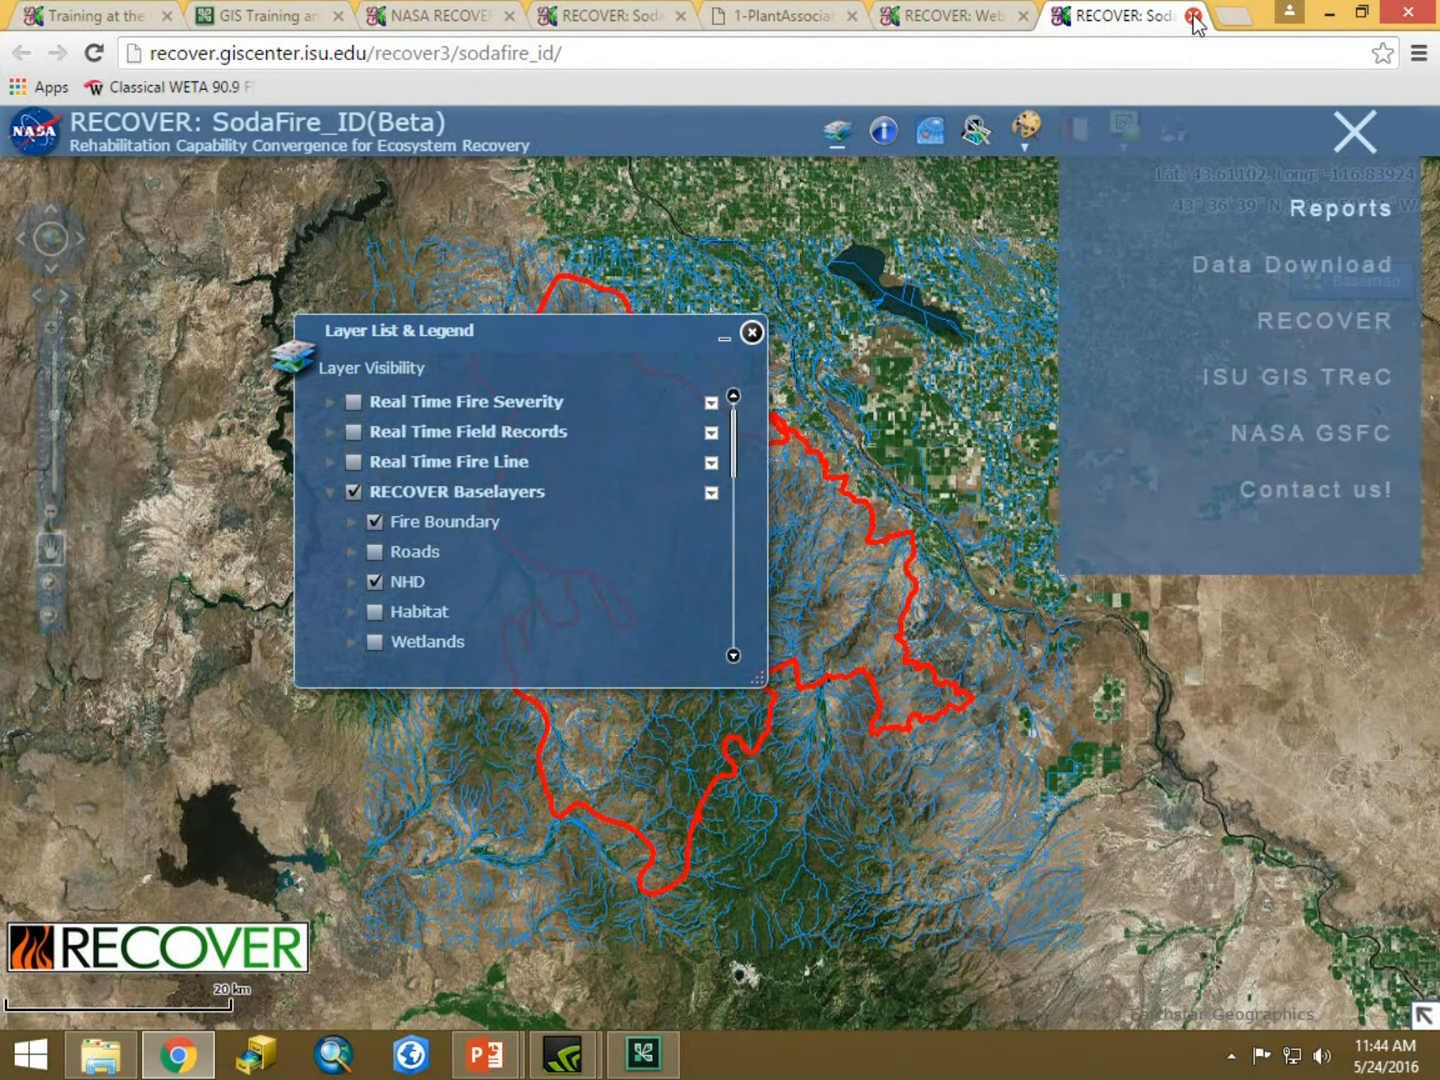
# Download the fire data as a zip file and close the site menu.
pyautogui.click(1276, 268)
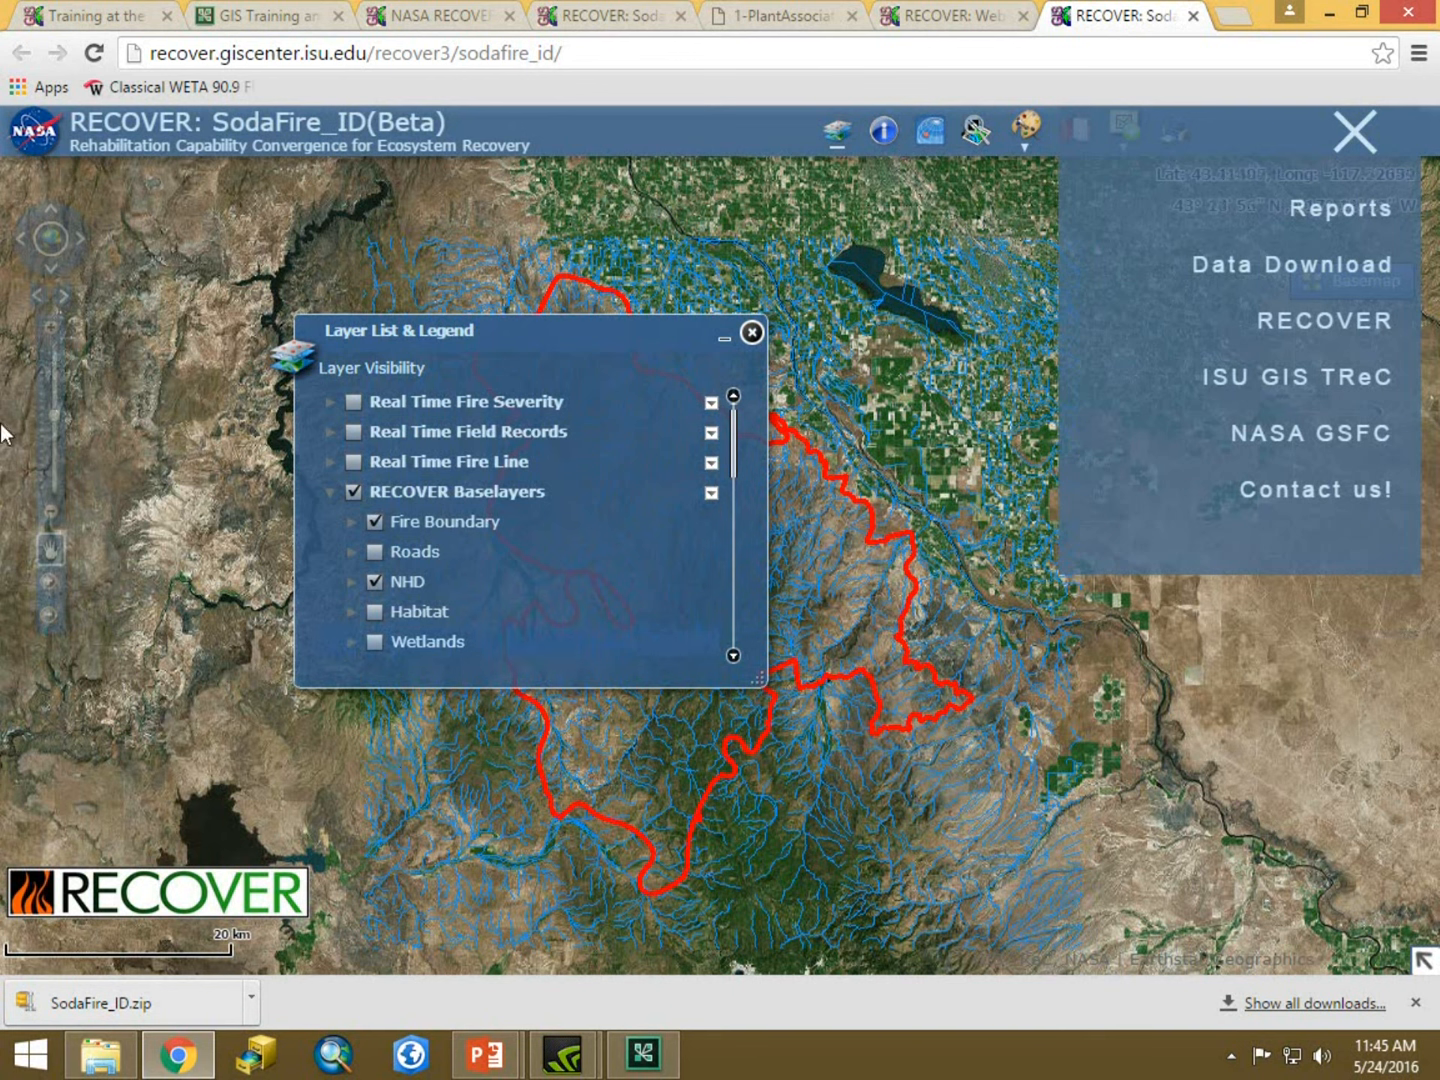
pyautogui.click(1358, 131)
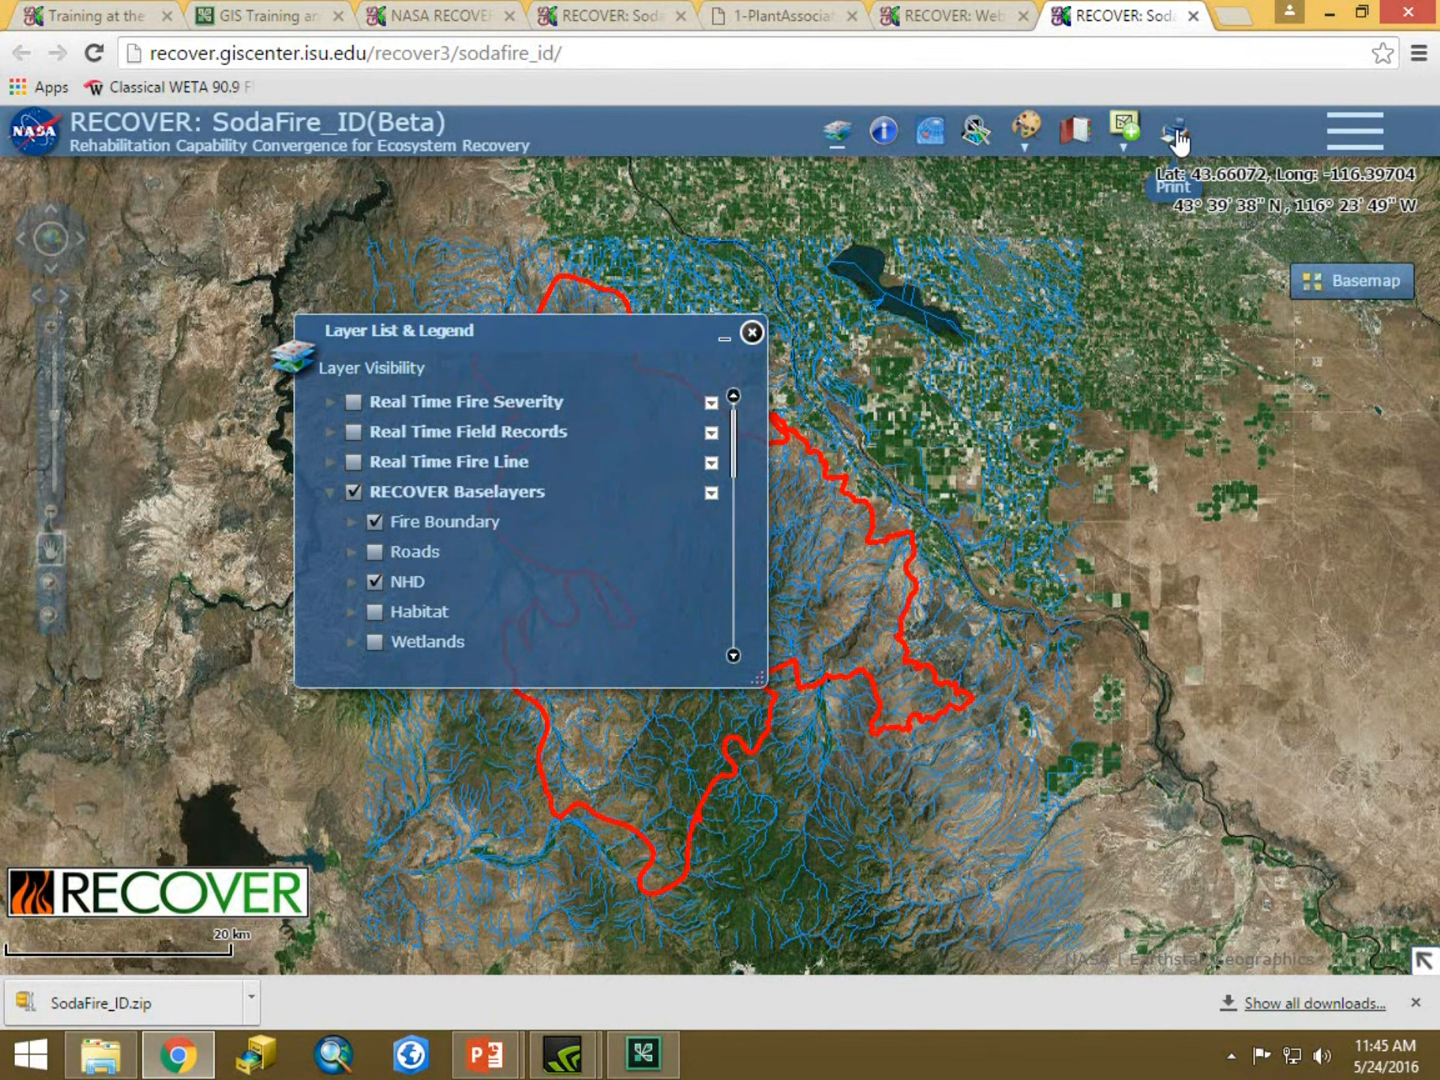
# Open the Print tool, reposition its panel, and enter the title MyFireMap and the author's name.
pyautogui.click(1175, 136)
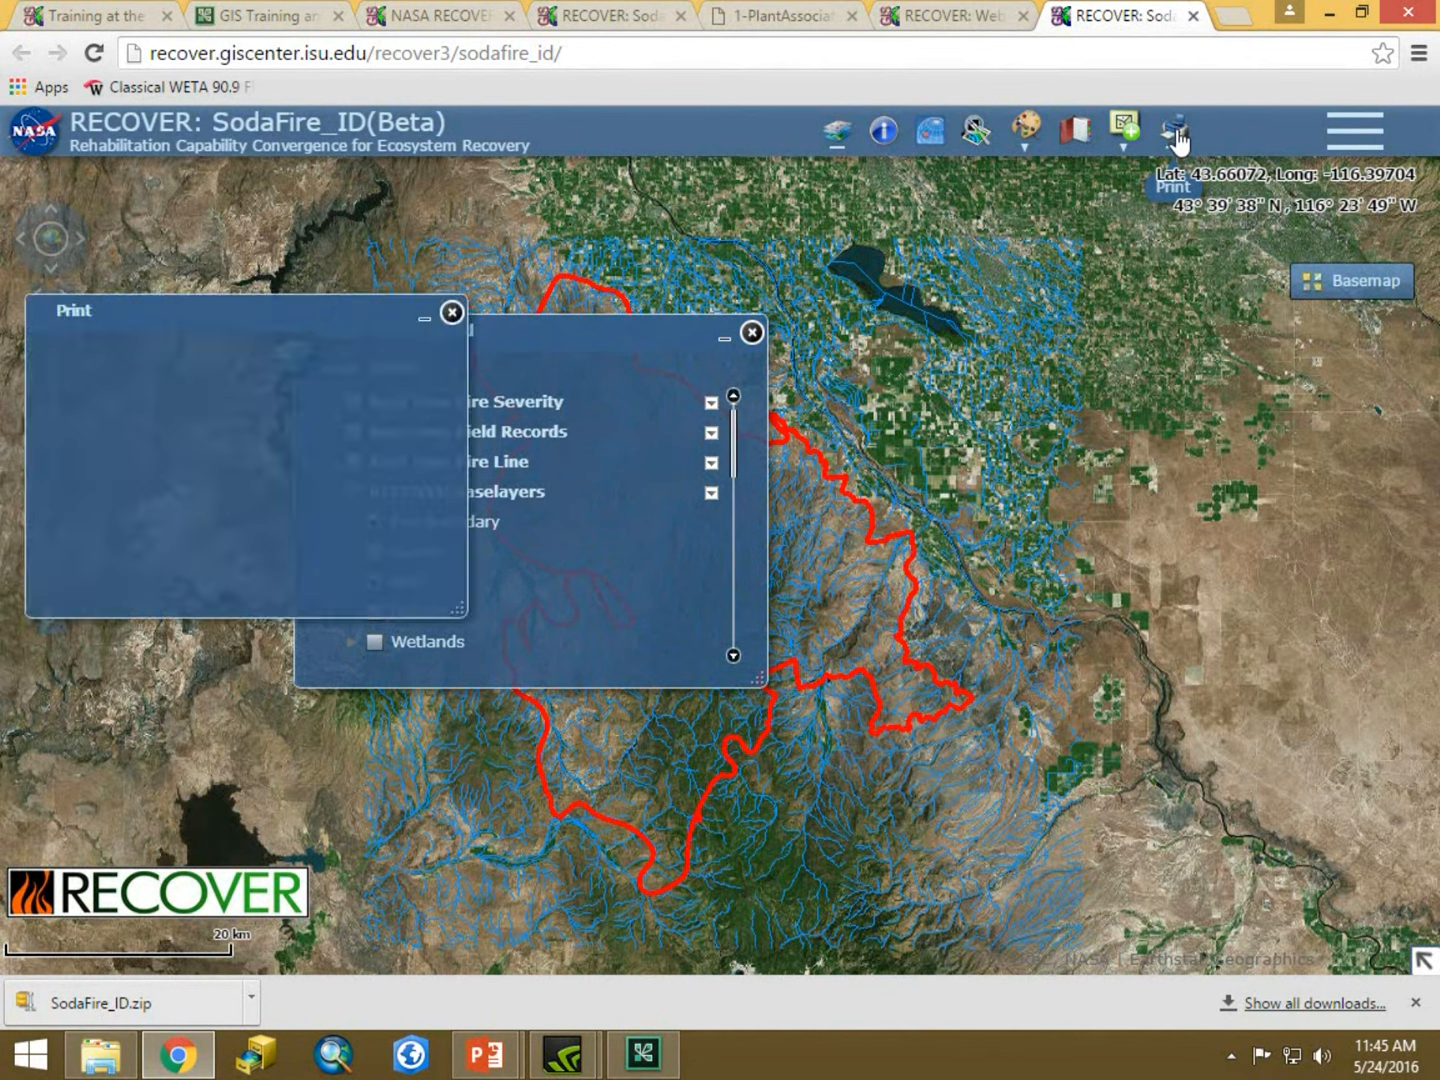
pyautogui.moveTo(300, 319); pyautogui.dragTo(855, 445)
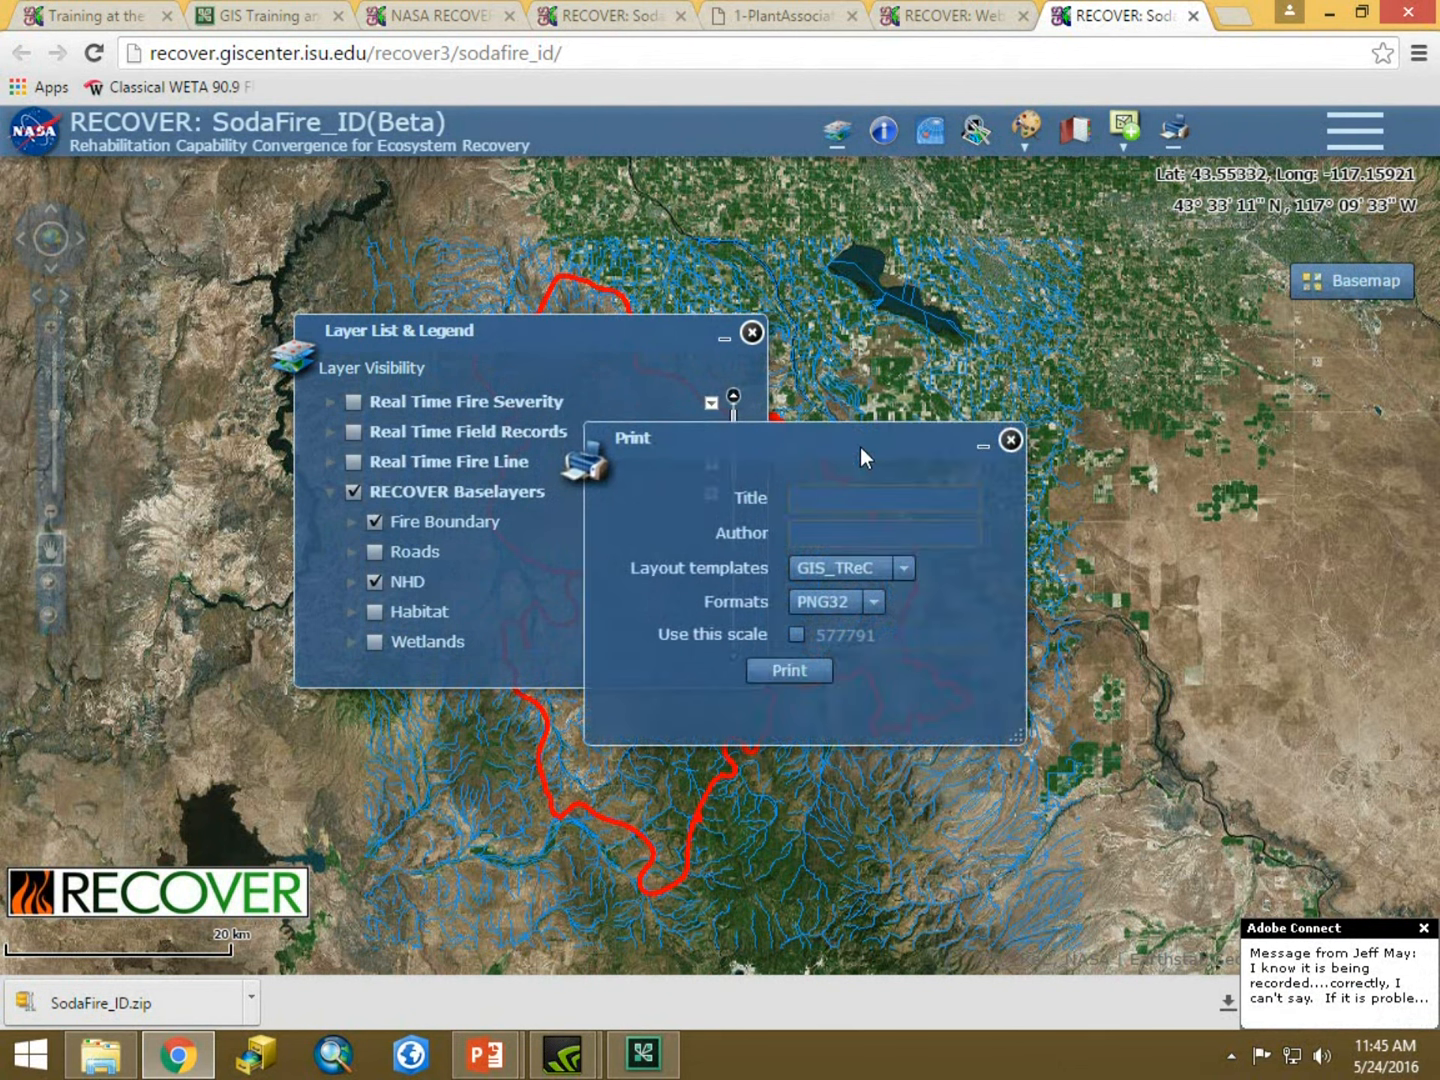
pyautogui.click(825, 498)
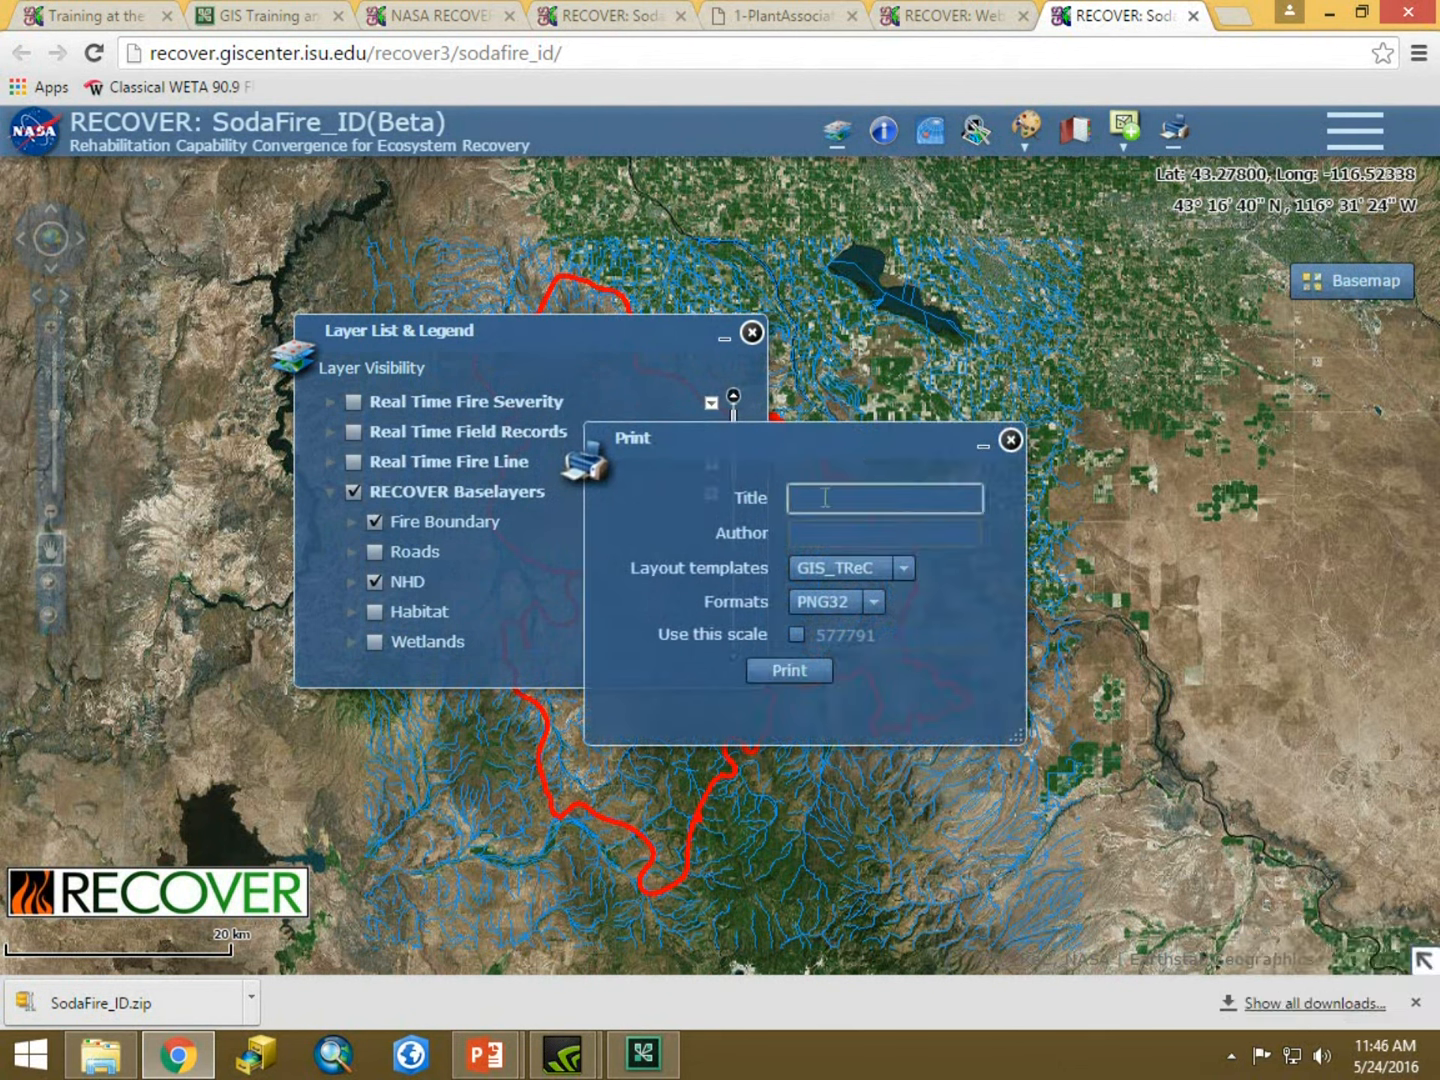
pyautogui.write('MyFireMap')
pyautogui.click(829, 533)
pyautogui.write('Keith')
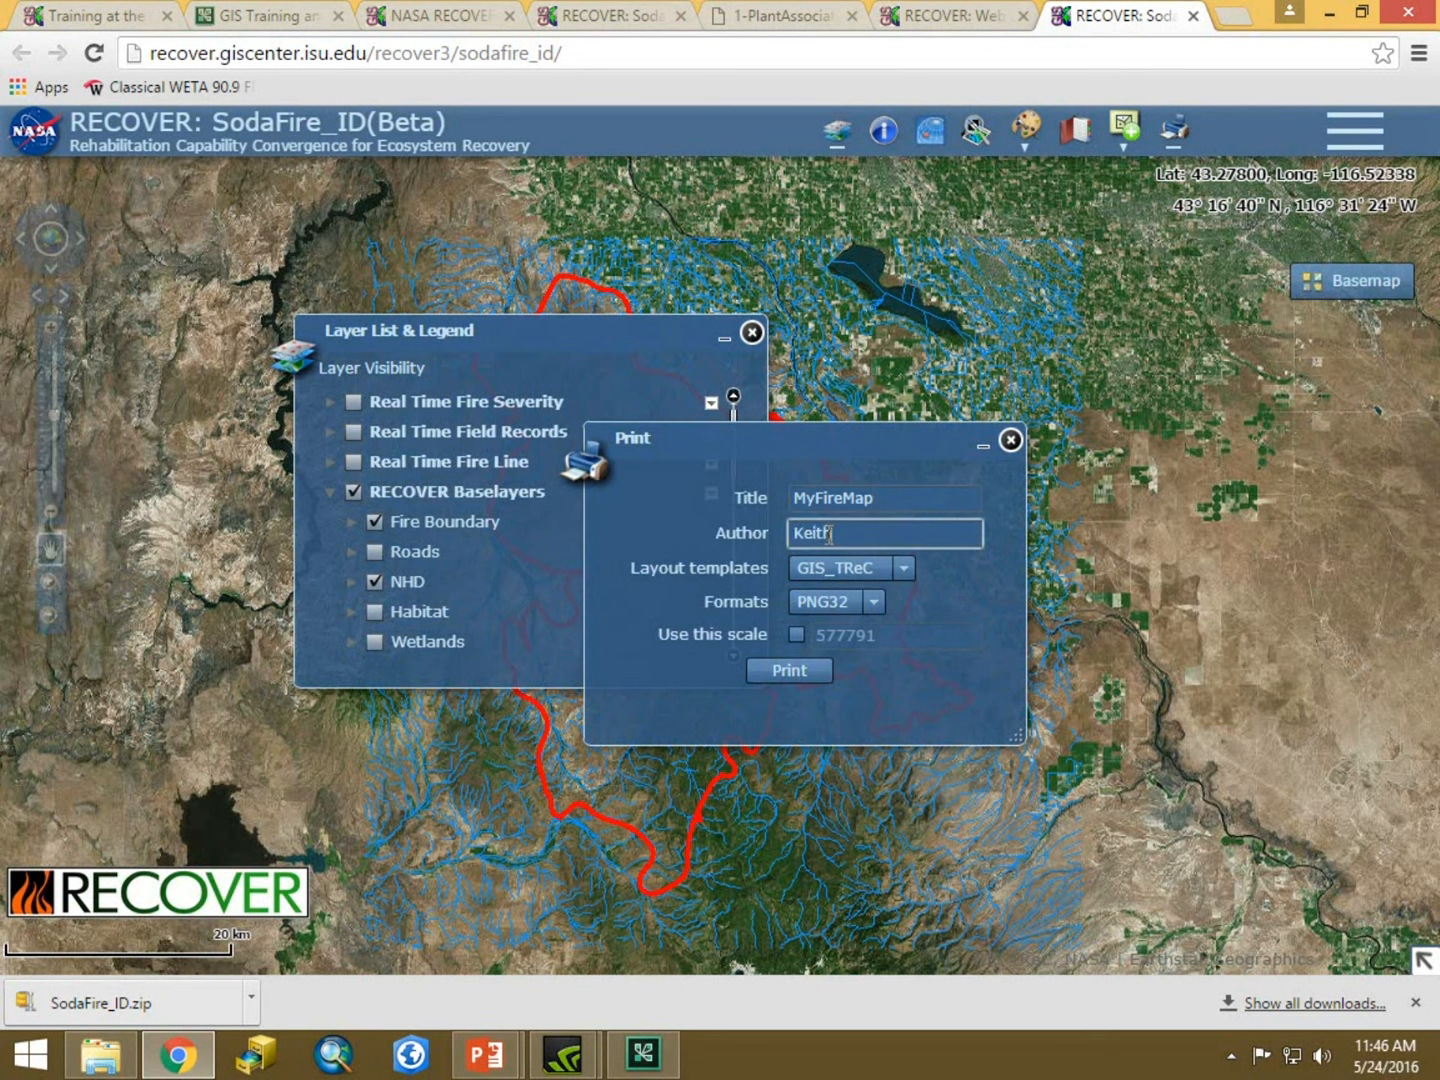
# Choose the BLM_land layout template and the PDF output format.
pyautogui.click(905, 568)
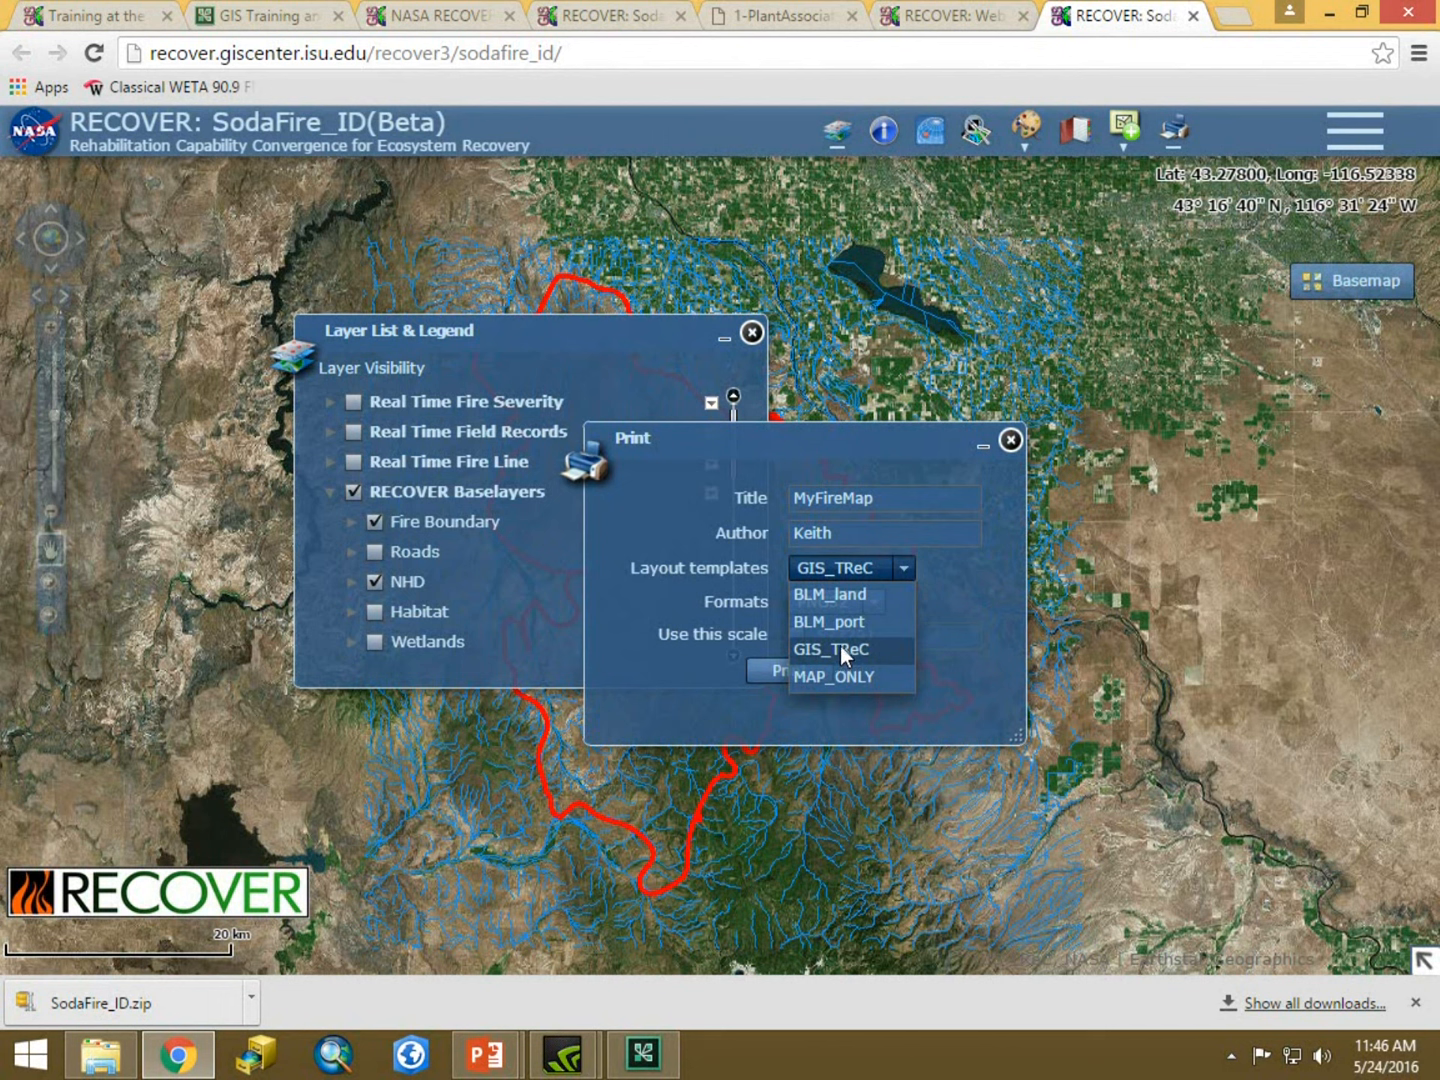
pyautogui.click(853, 598)
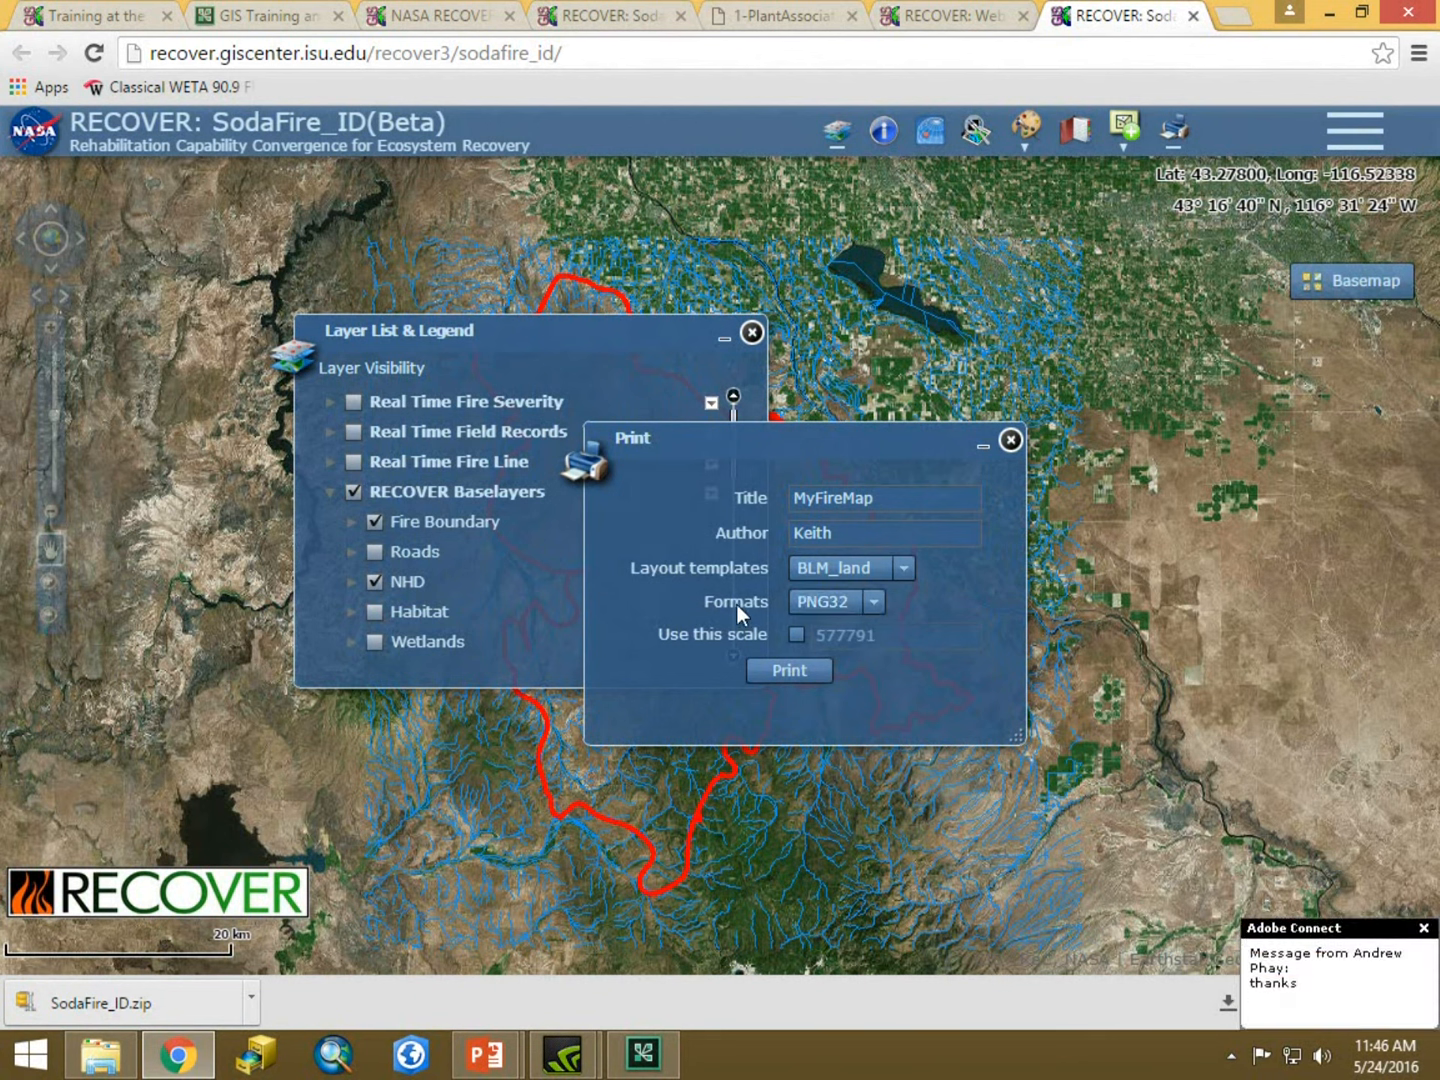
pyautogui.click(874, 601)
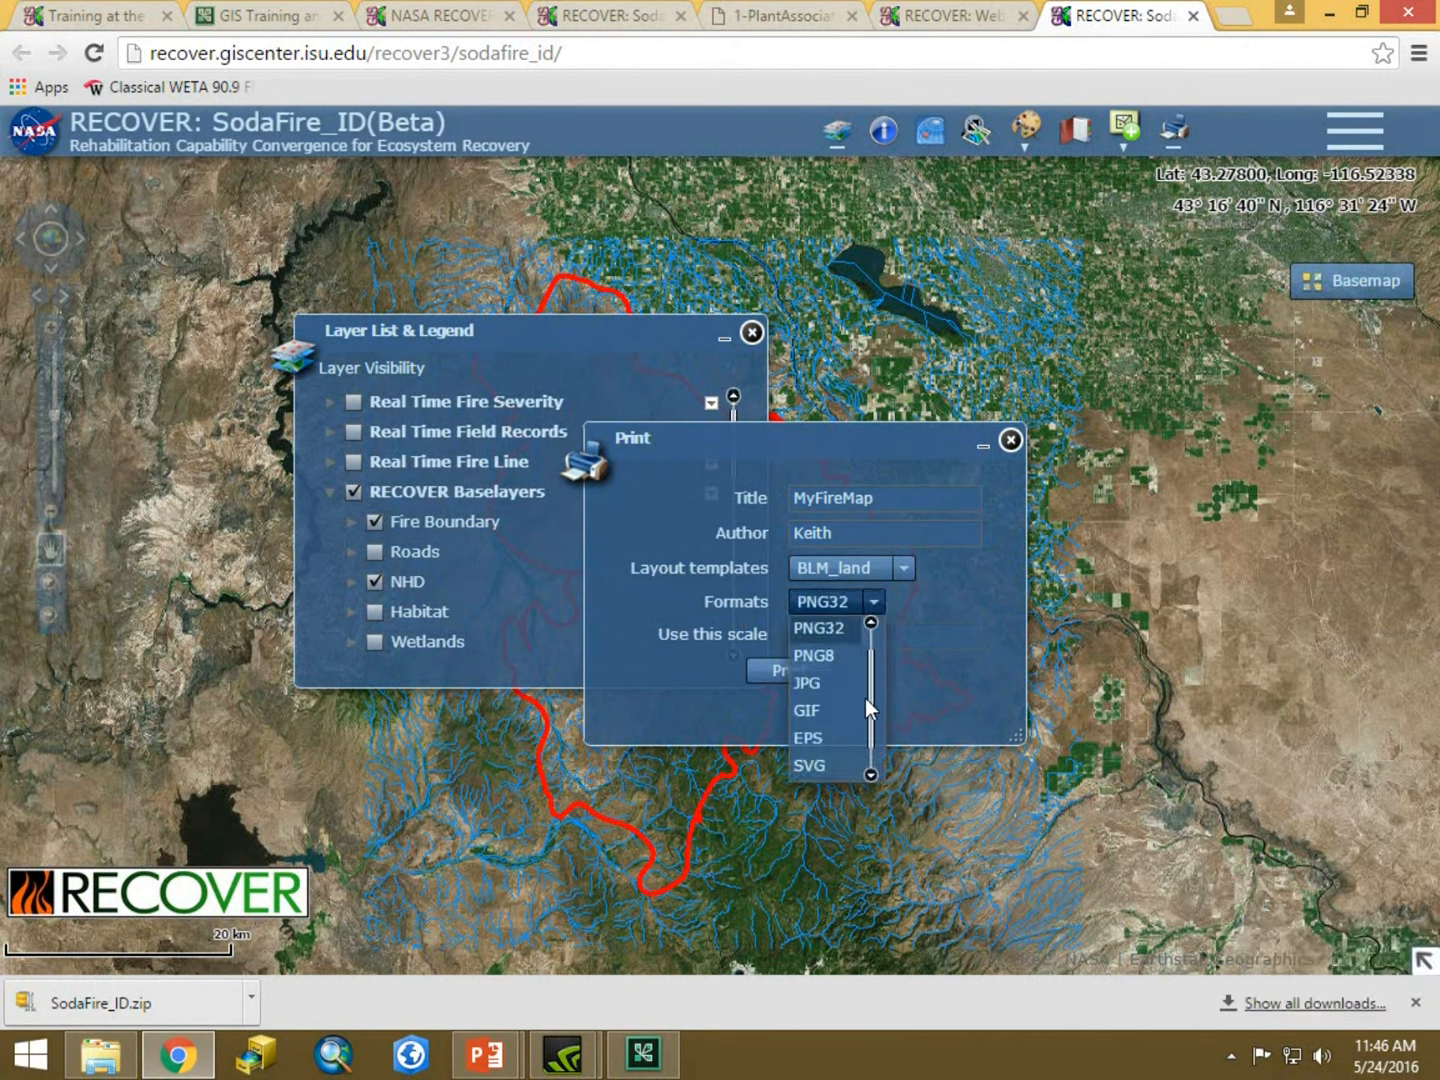
pyautogui.scroll(1, 865, 697)
pyautogui.click(805, 628)
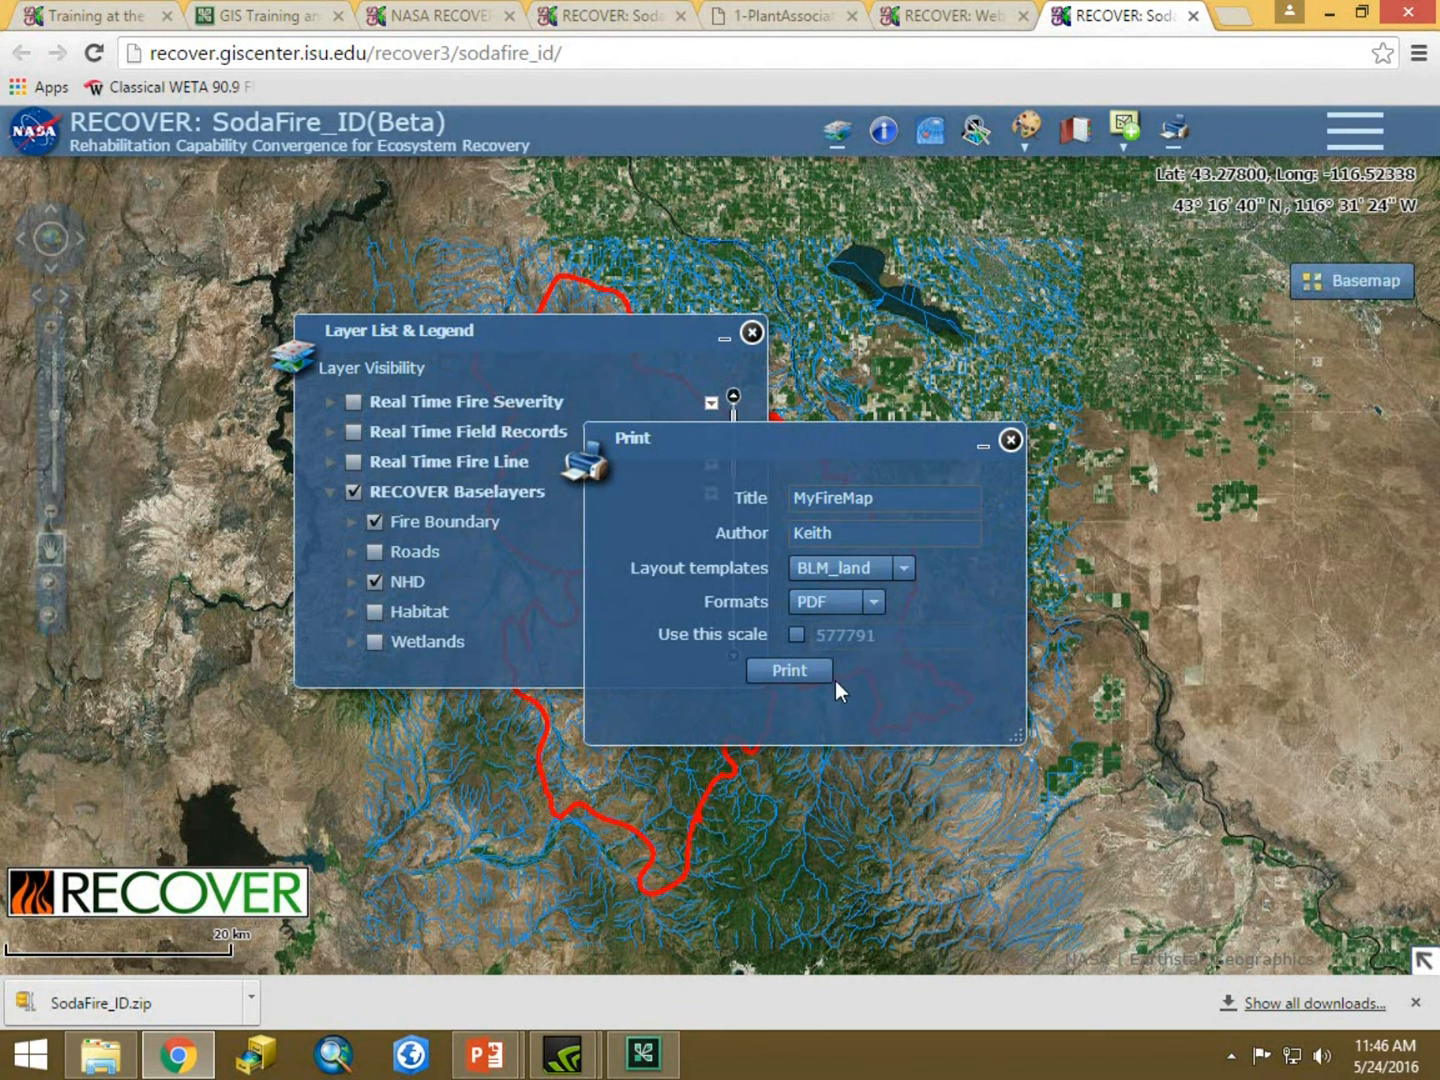
# Print the map, always allowing pop-ups from recover.giscenter.isu.edu, and review the exported PDF map.
pyautogui.click(780, 668)
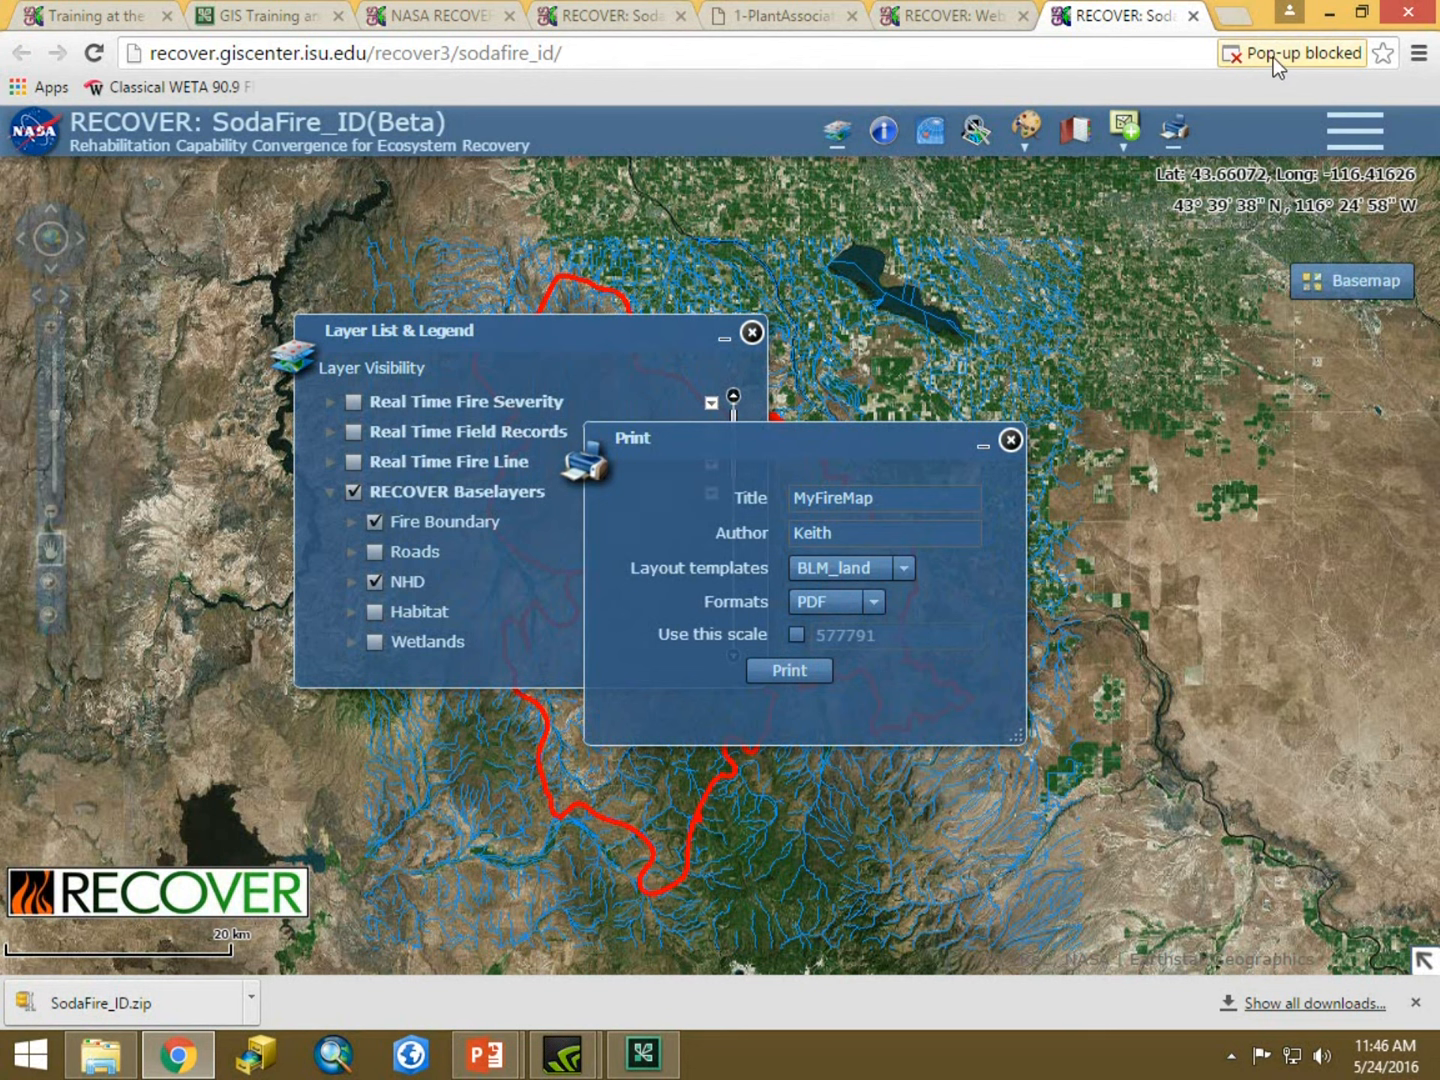
pyautogui.click(1355, 56)
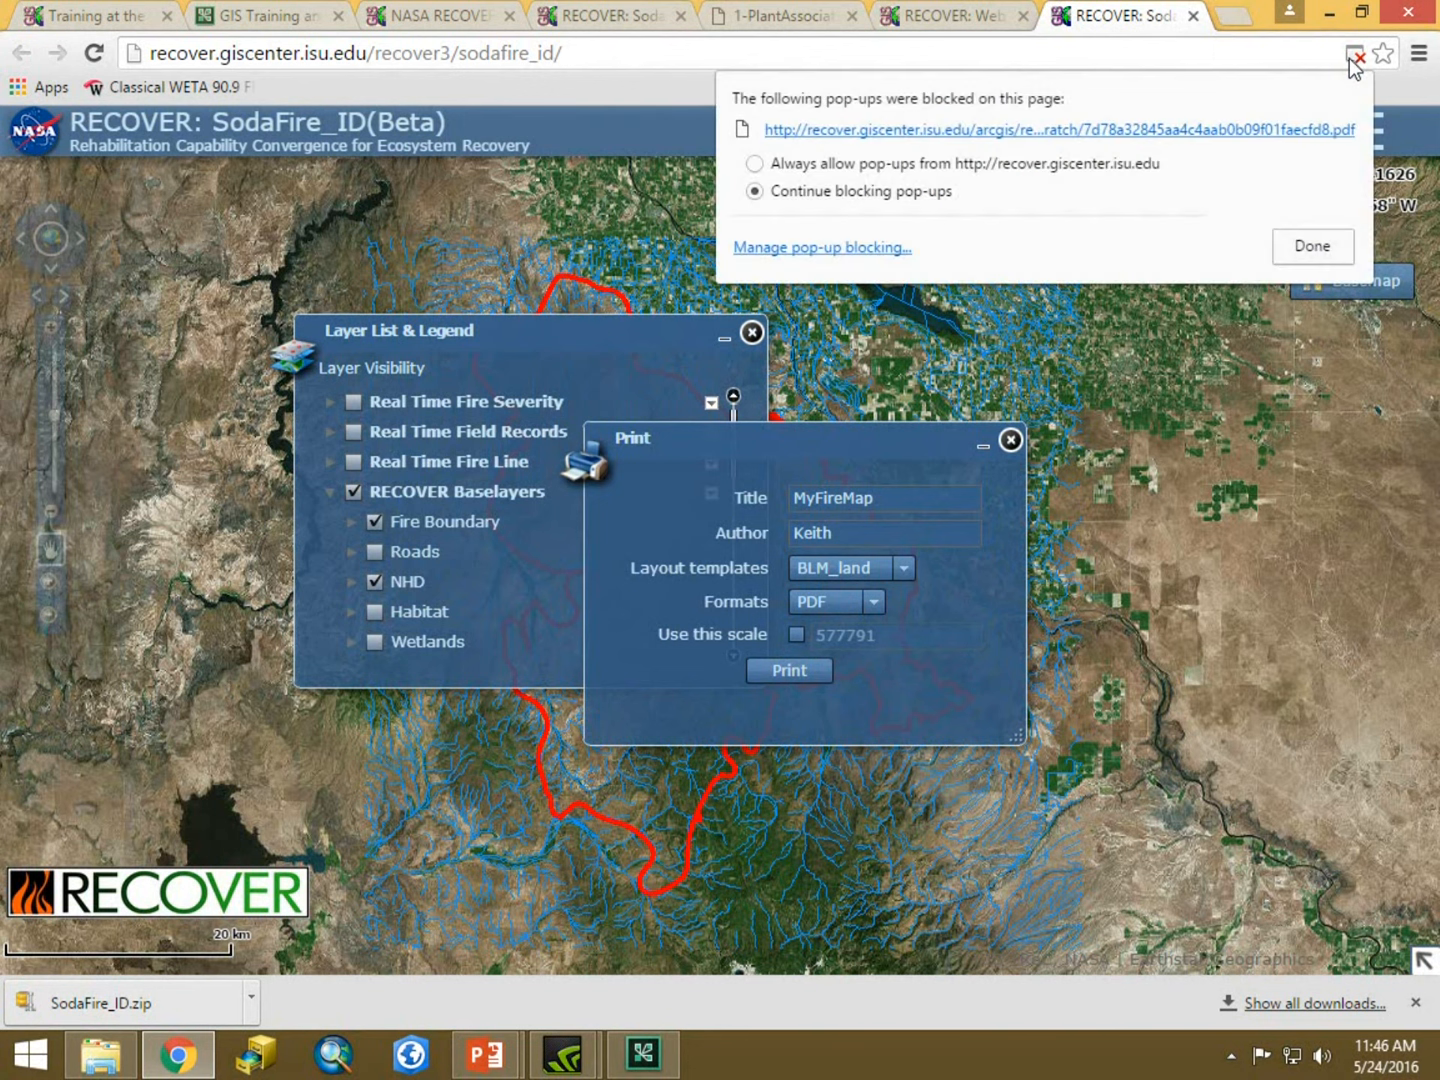
pyautogui.click(755, 164)
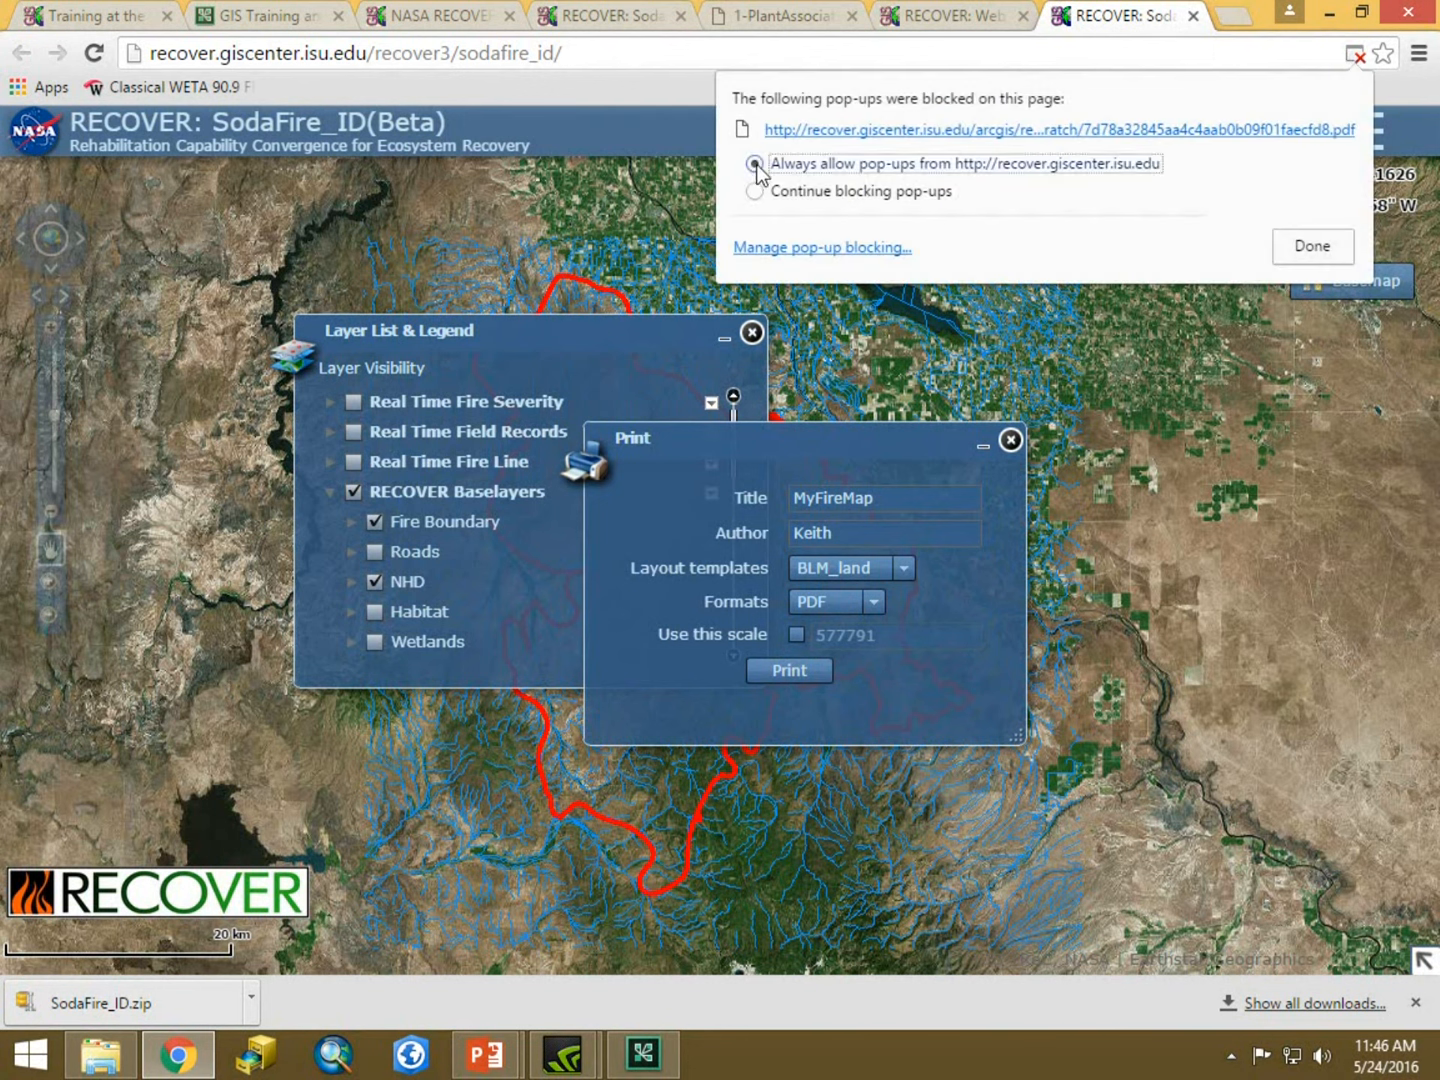
pyautogui.click(1313, 248)
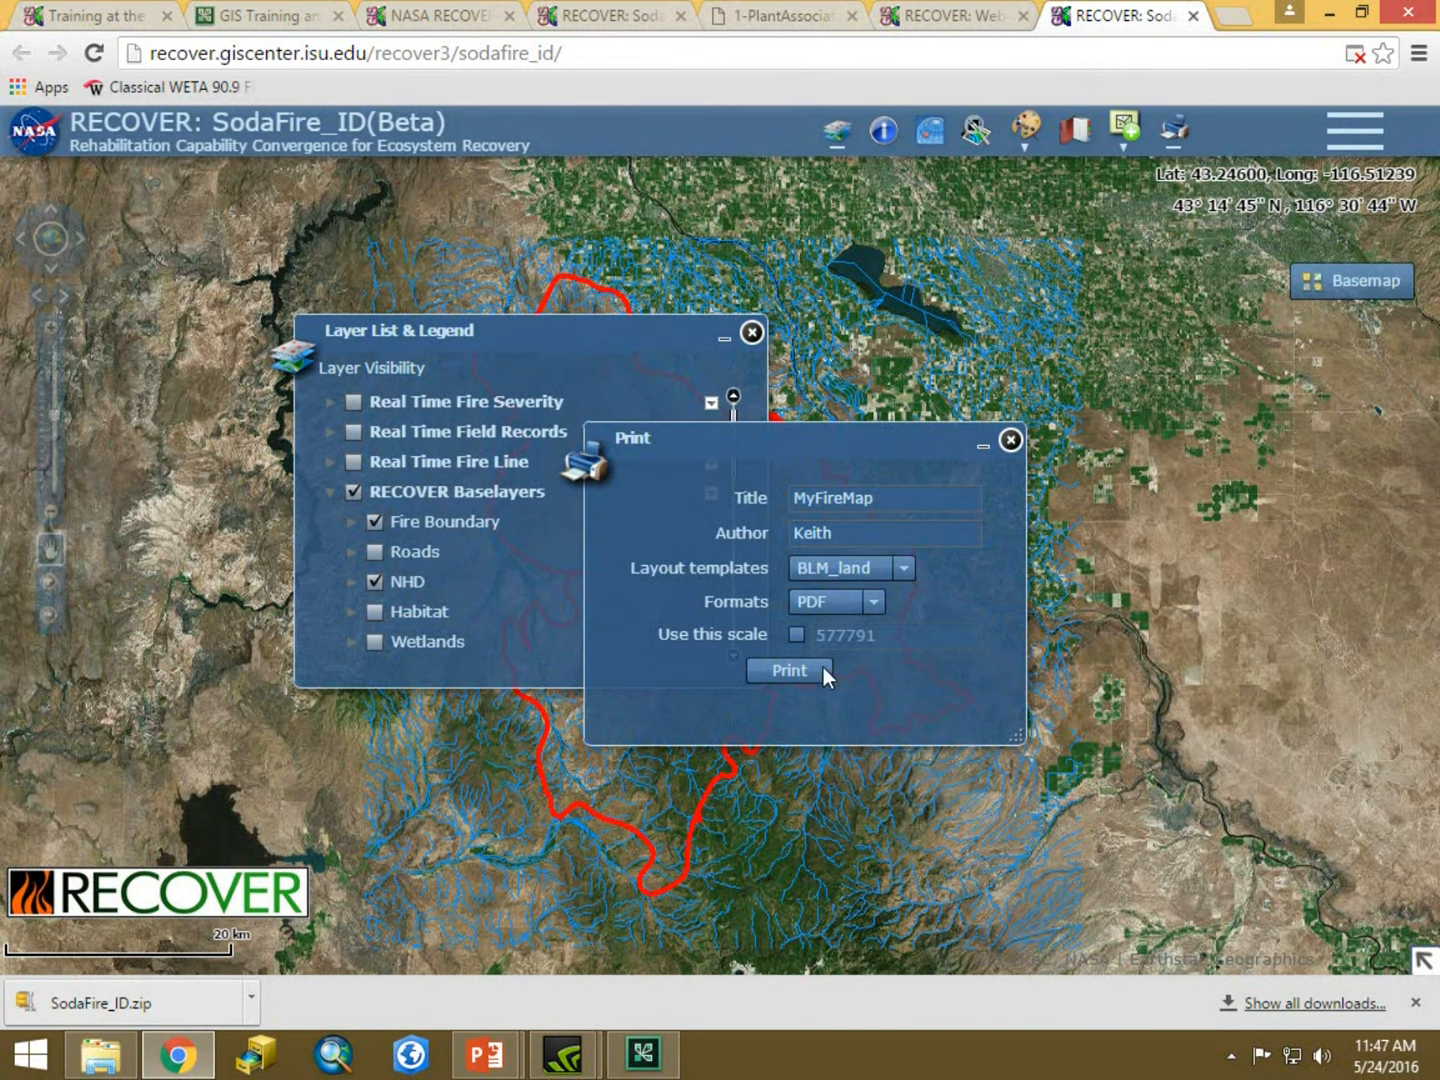
pyautogui.click(795, 673)
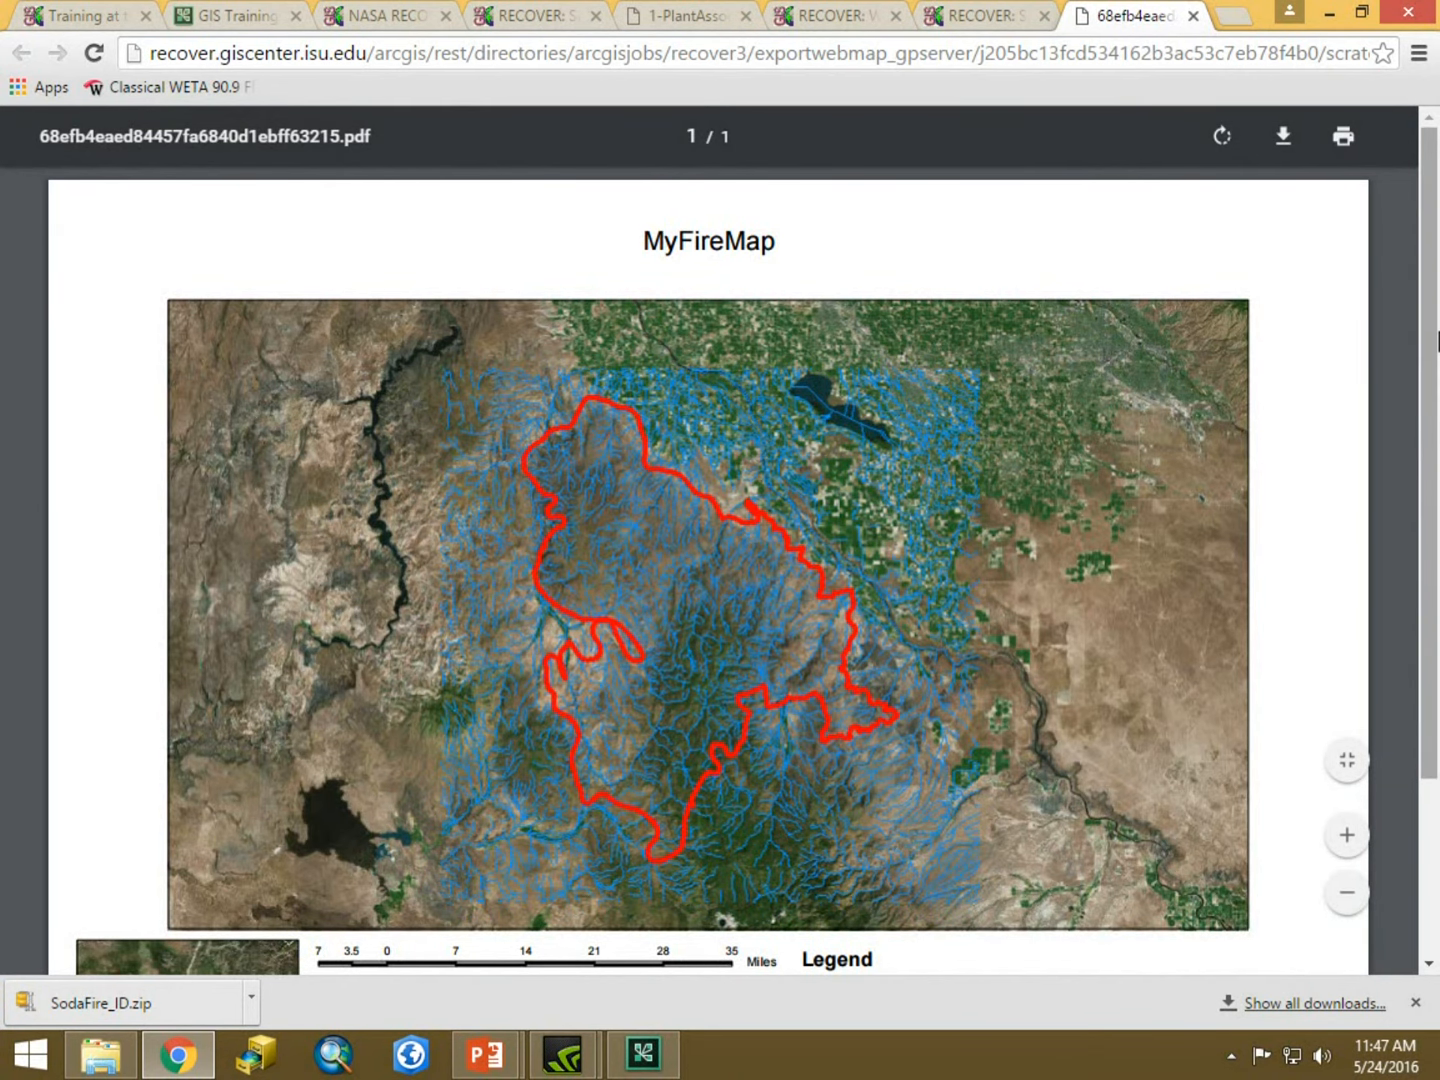
pyautogui.moveTo(1432, 350); pyautogui.dragTo(1437, 438)
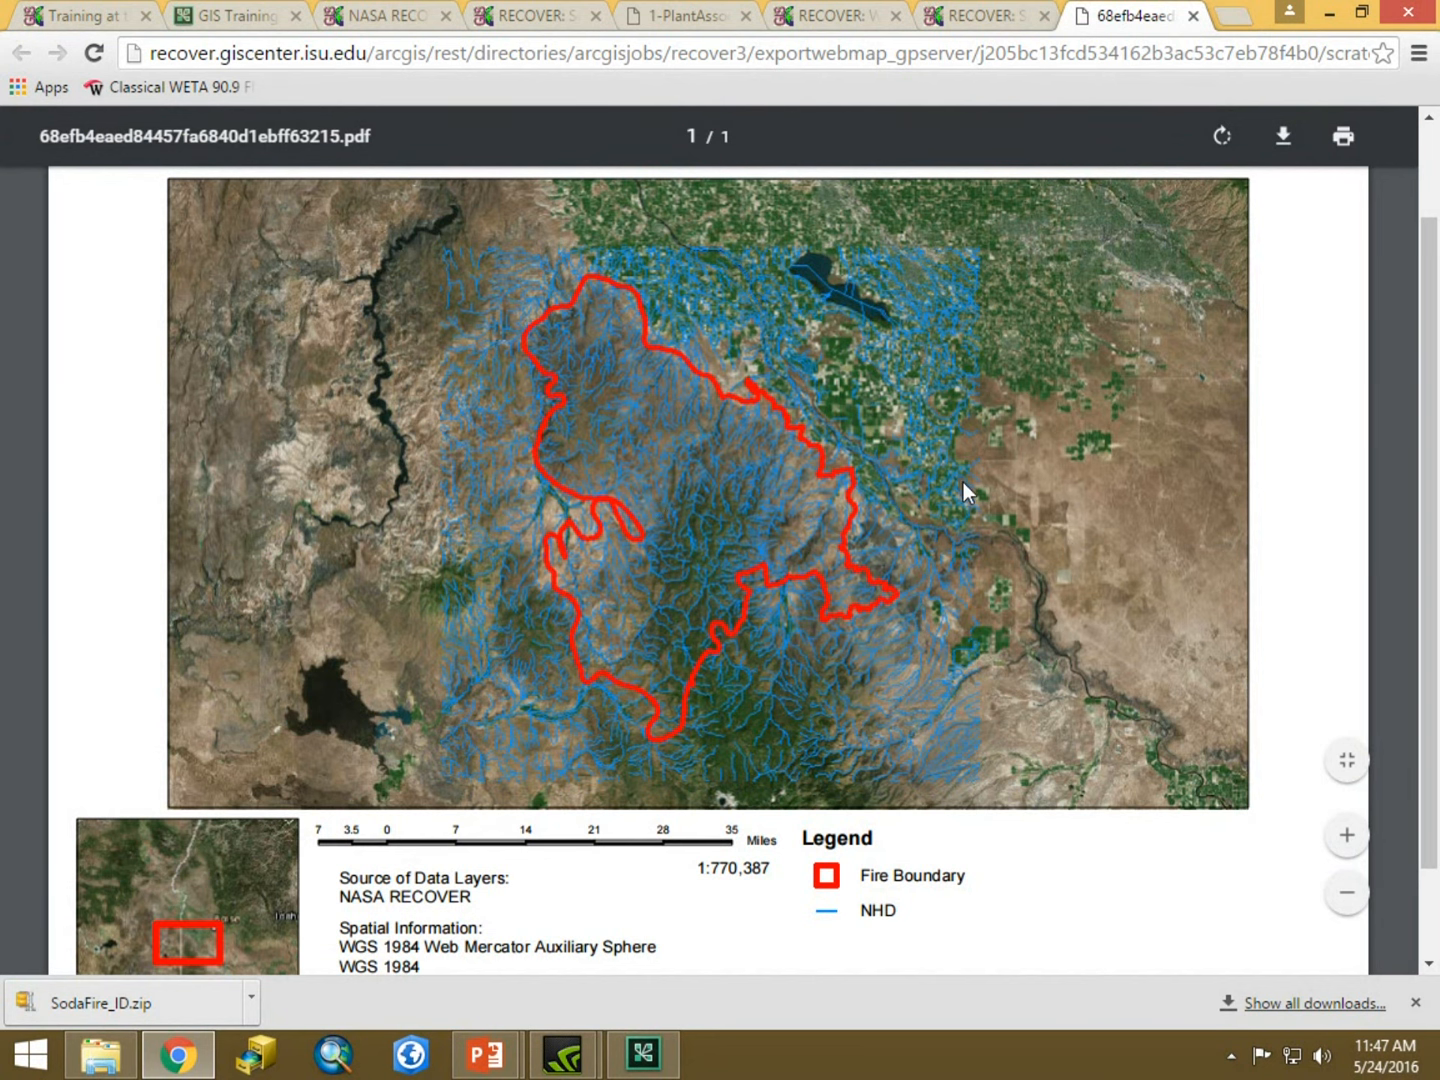
pyautogui.scroll(2, 900, 381)
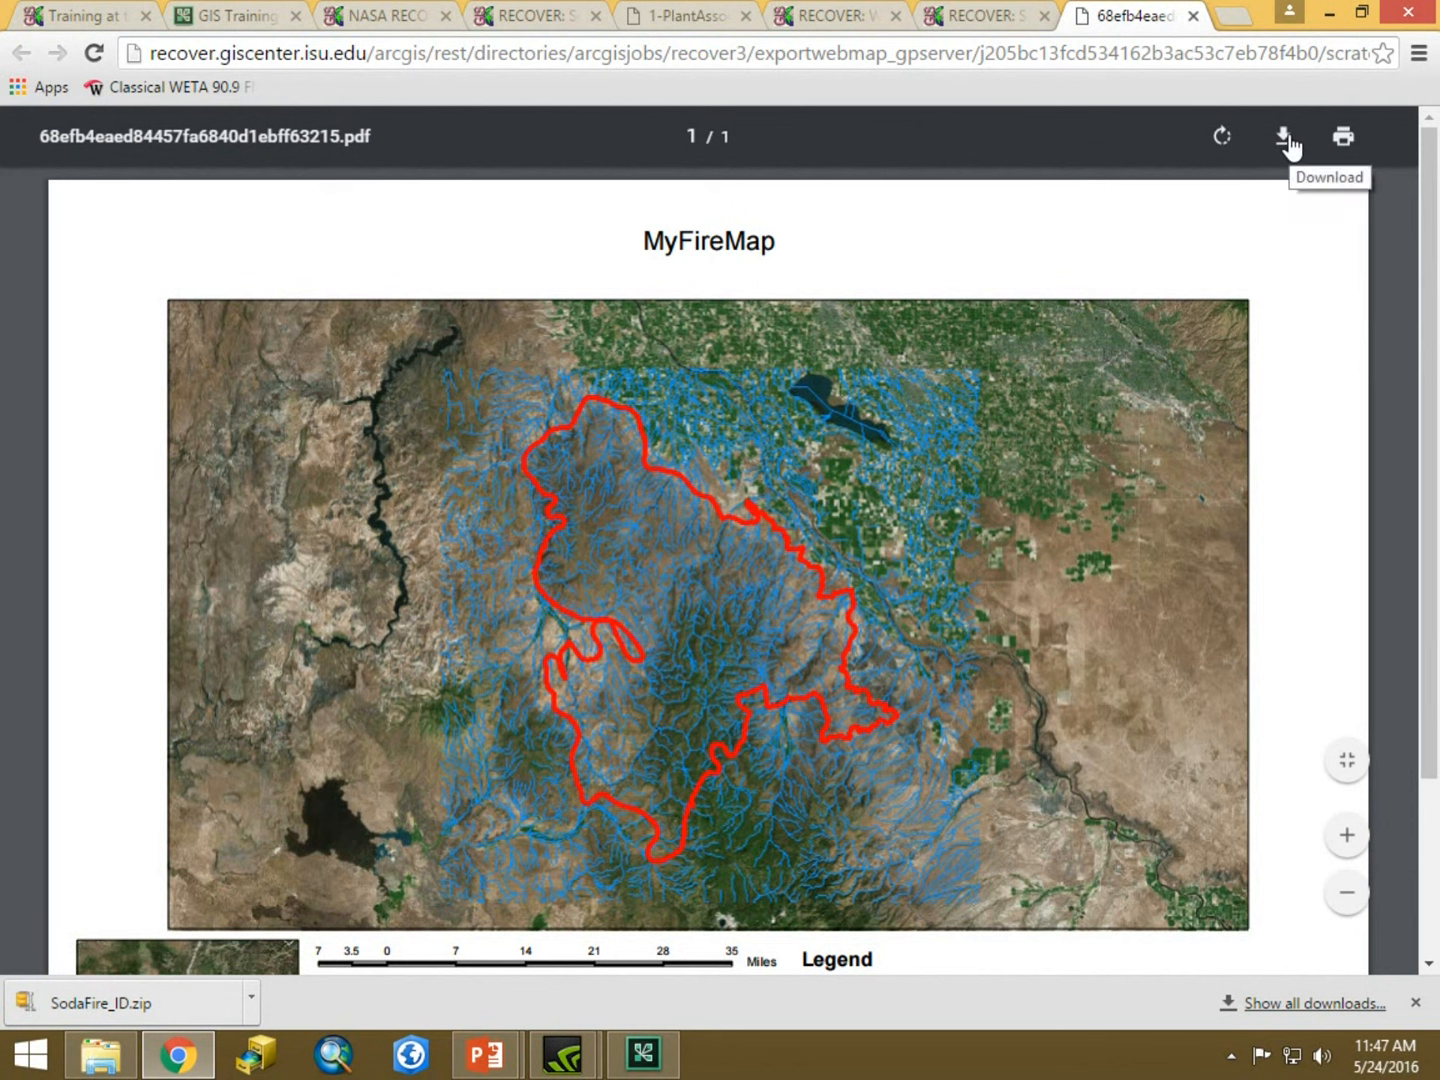
# Close the exported PDF tab and switch the web map's basemap to Topographic.
pyautogui.click(1192, 17)
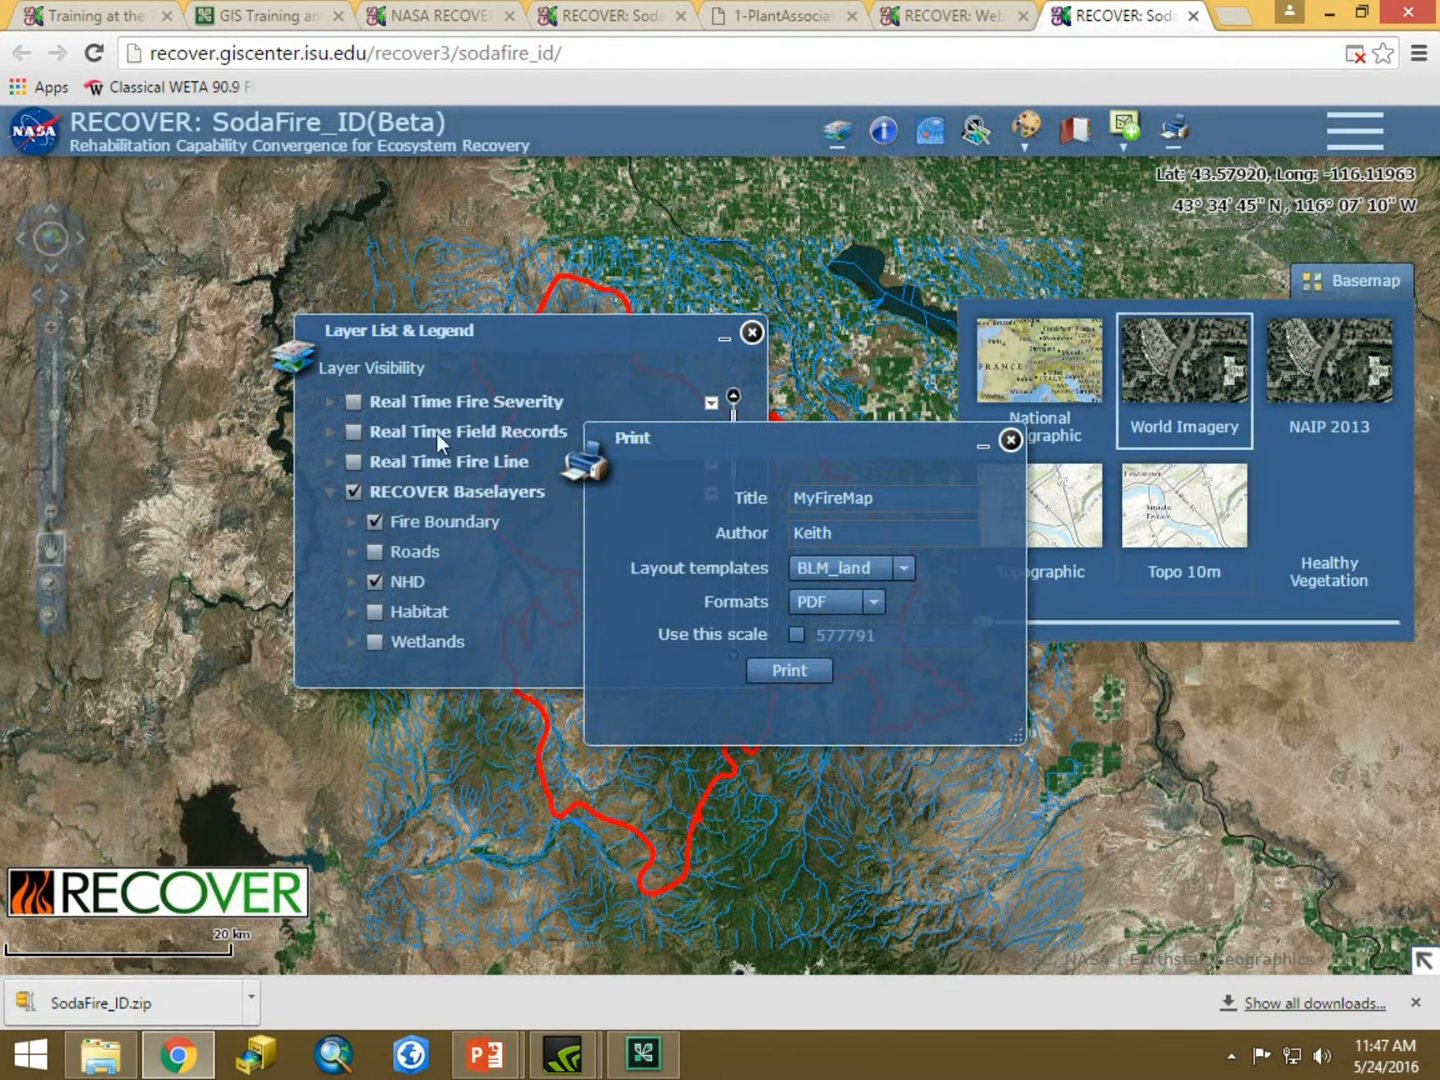
pyautogui.moveTo(1337, 279)
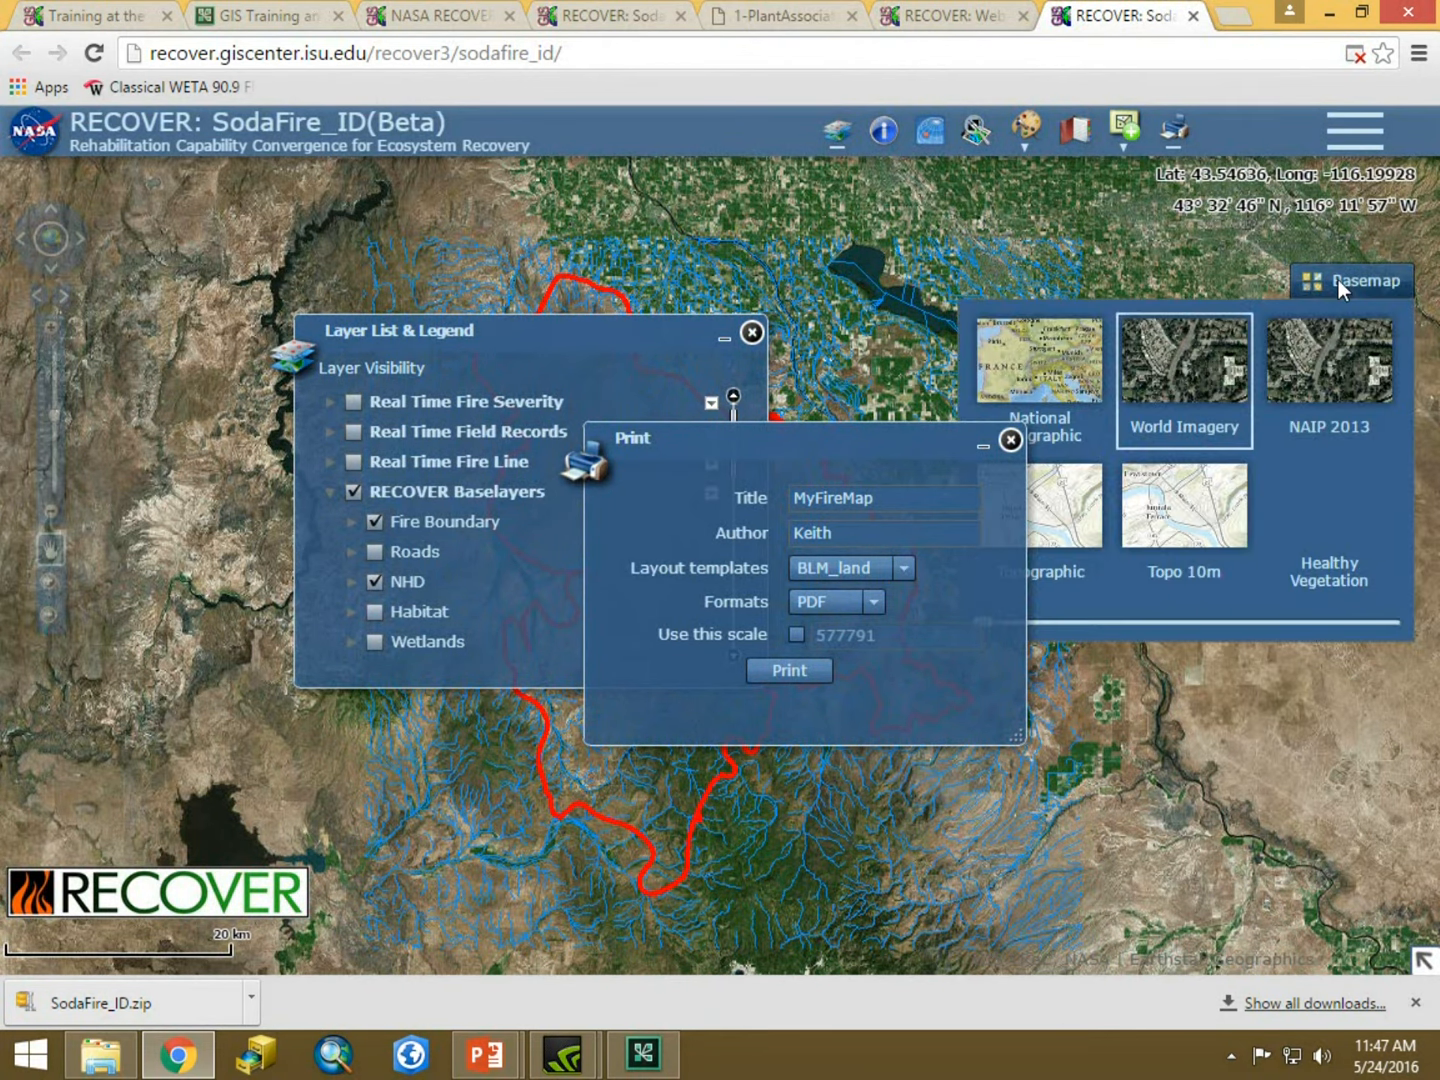
pyautogui.click(1060, 518)
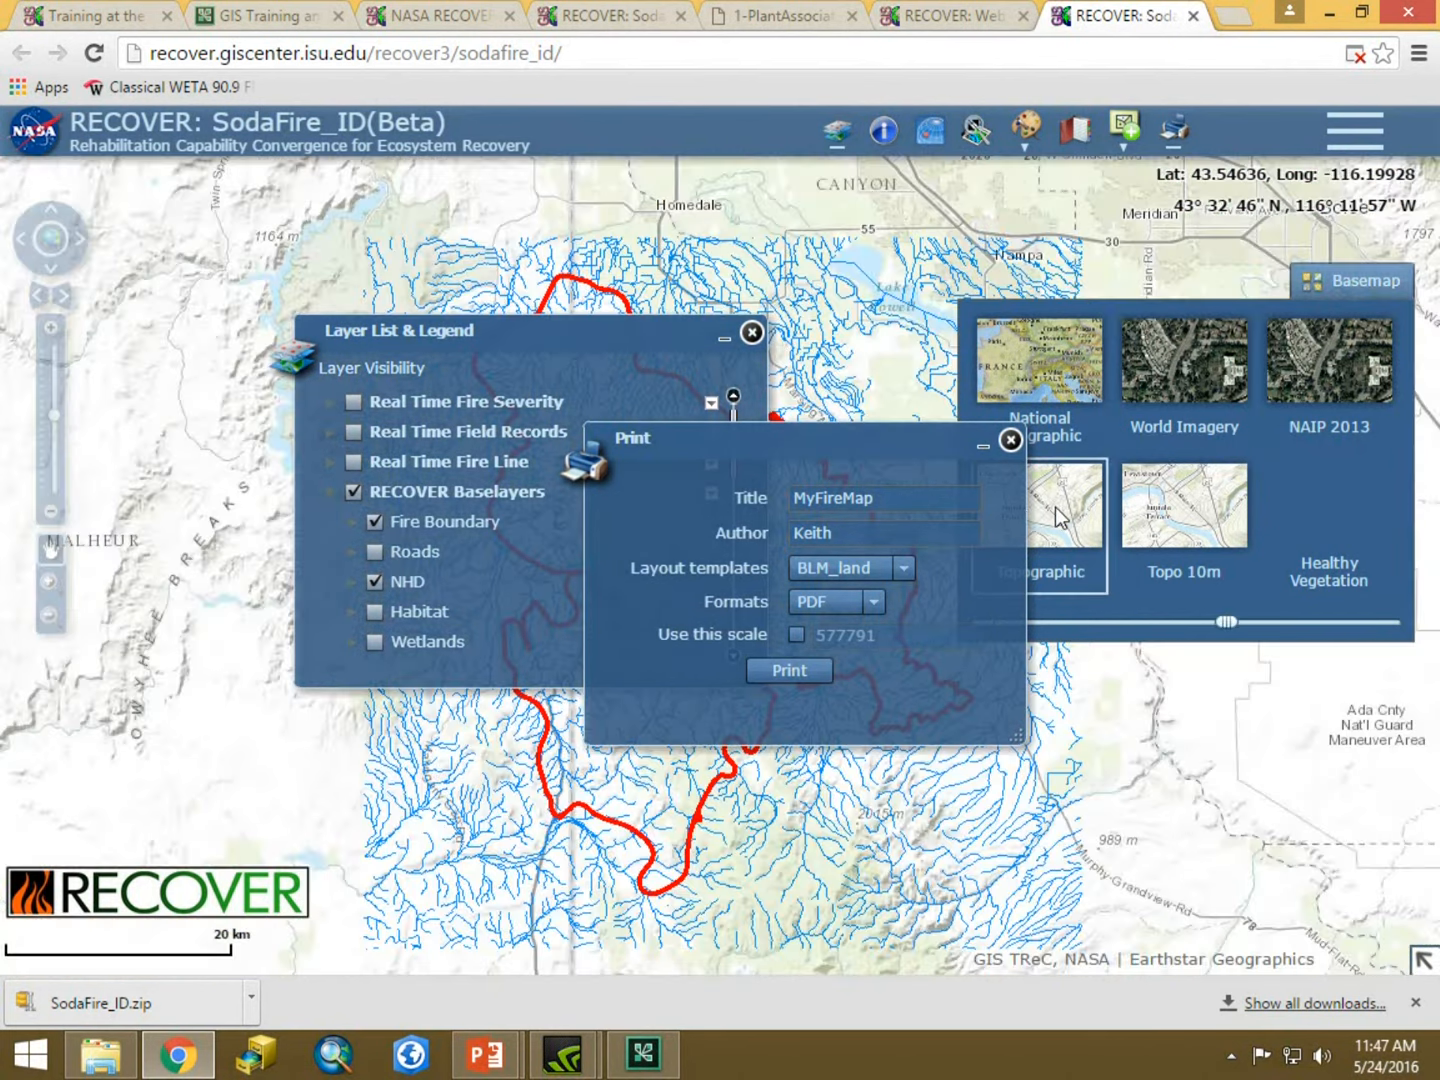
# Close the Print panel and reposition the Layer List & Legend panel away from the fire area.
pyautogui.click(1010, 440)
pyautogui.moveTo(598, 330); pyautogui.dragTo(400, 221)
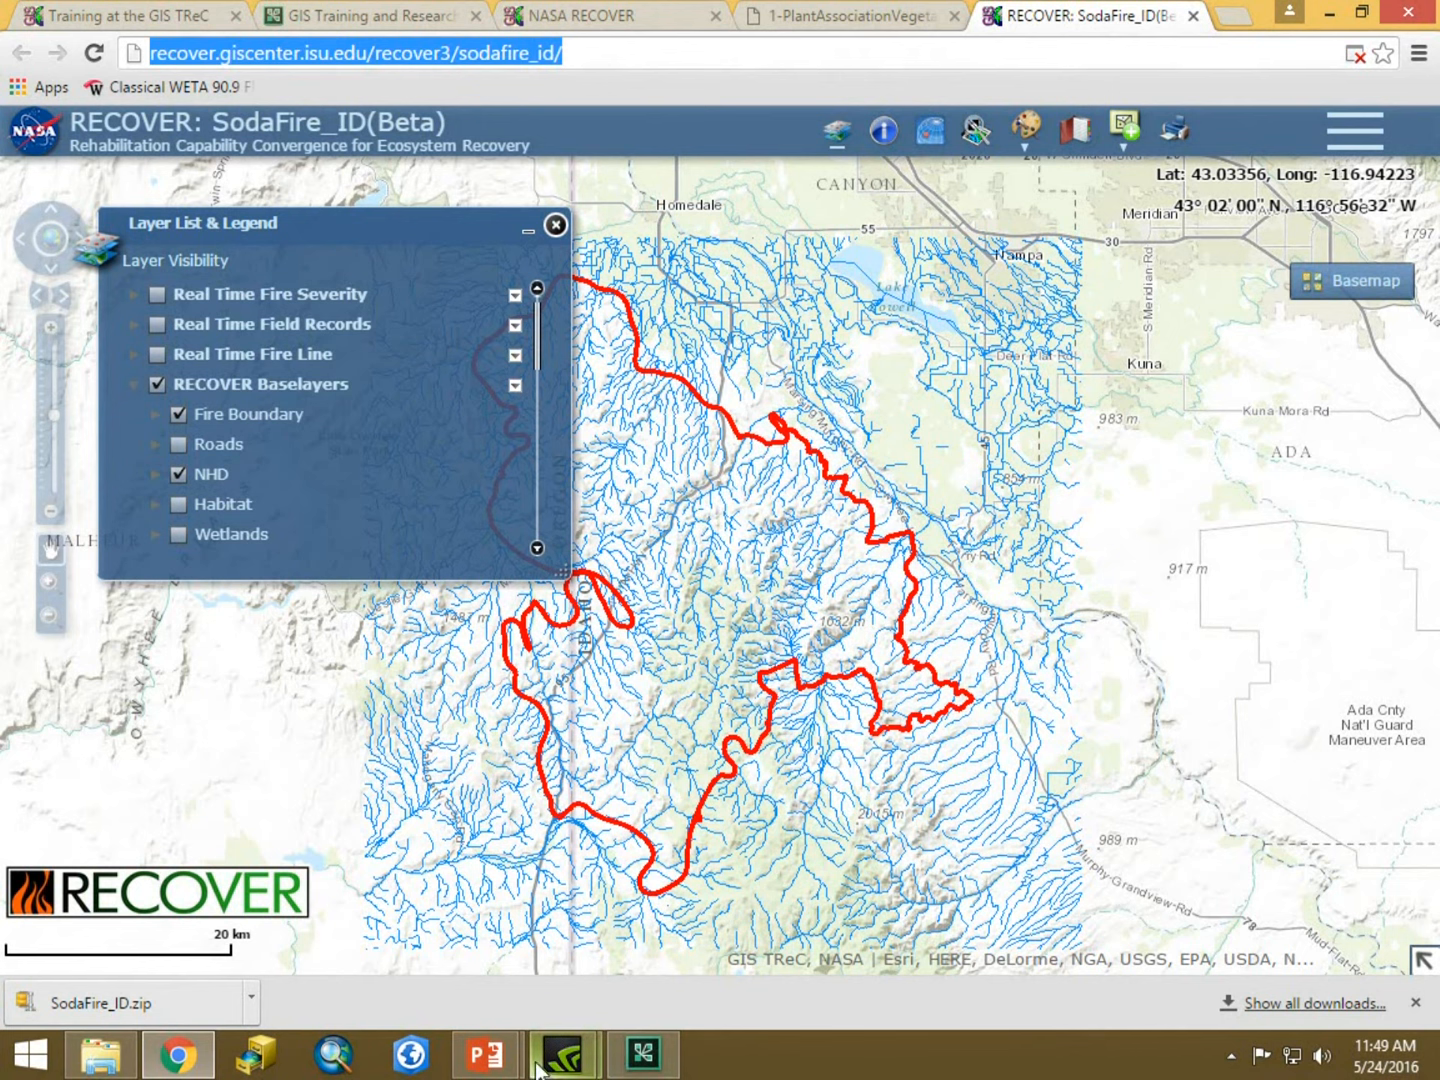
# Switch to the PowerPoint slide show and advance to the Additional data requests slide.
pyautogui.moveTo(497, 1065)
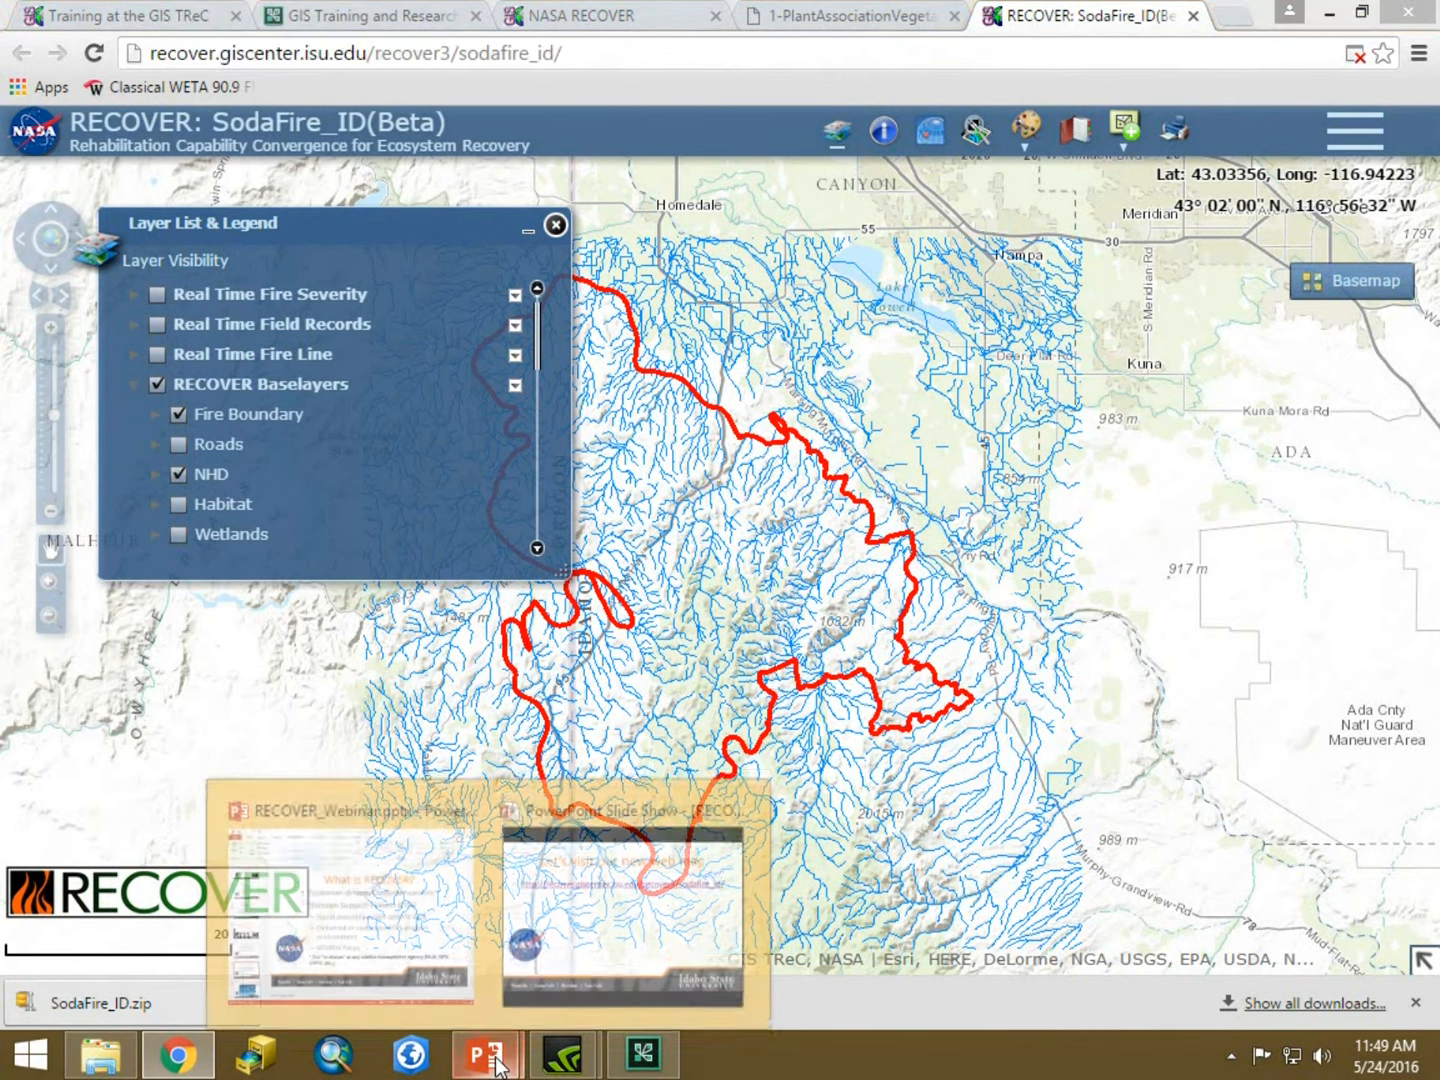
pyautogui.click(588, 902)
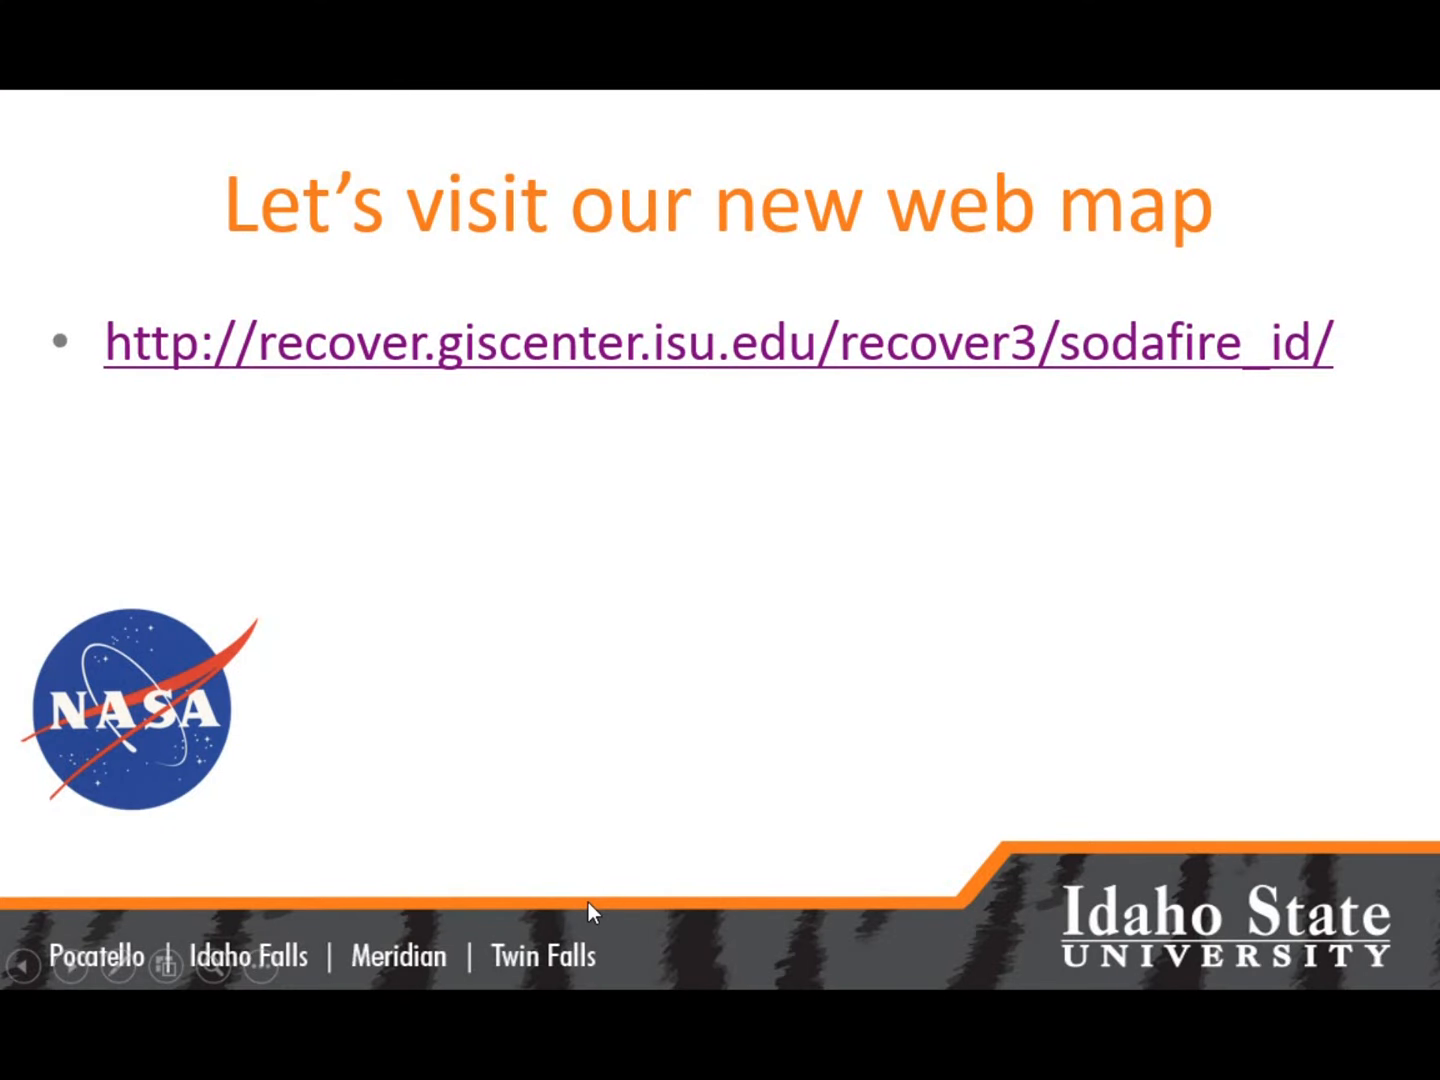
pyautogui.click(588, 902)
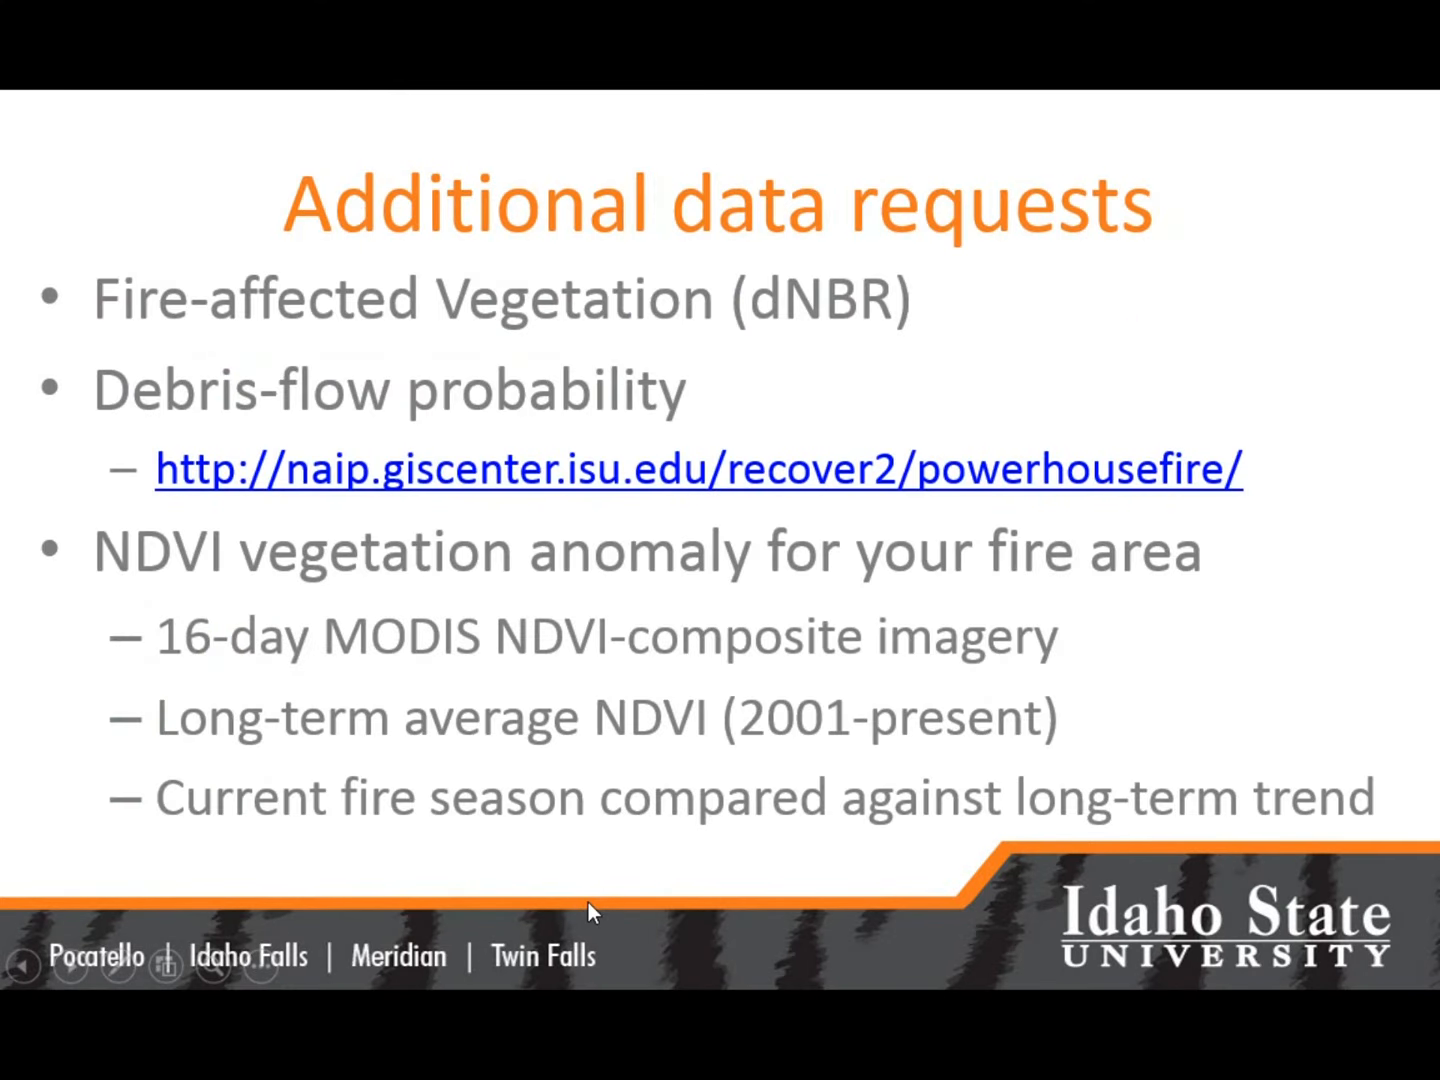